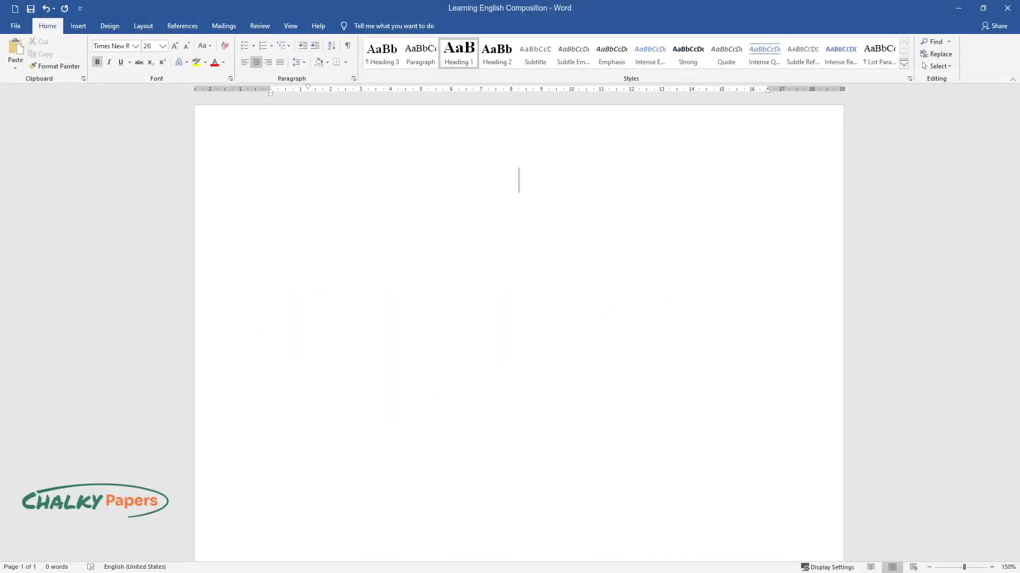
pyautogui.write('Learning Eng')
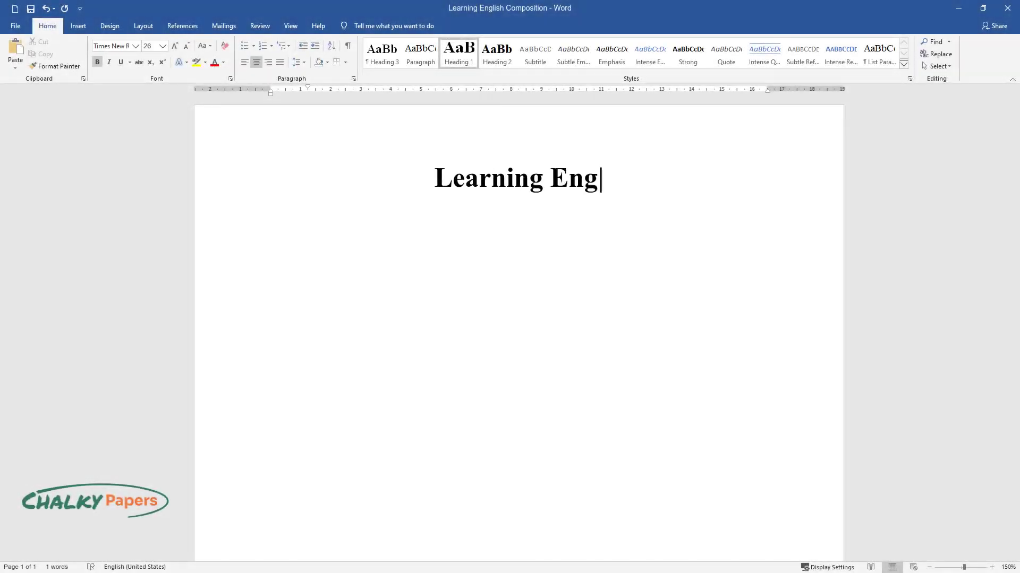
pyautogui.write('lish Composition ')
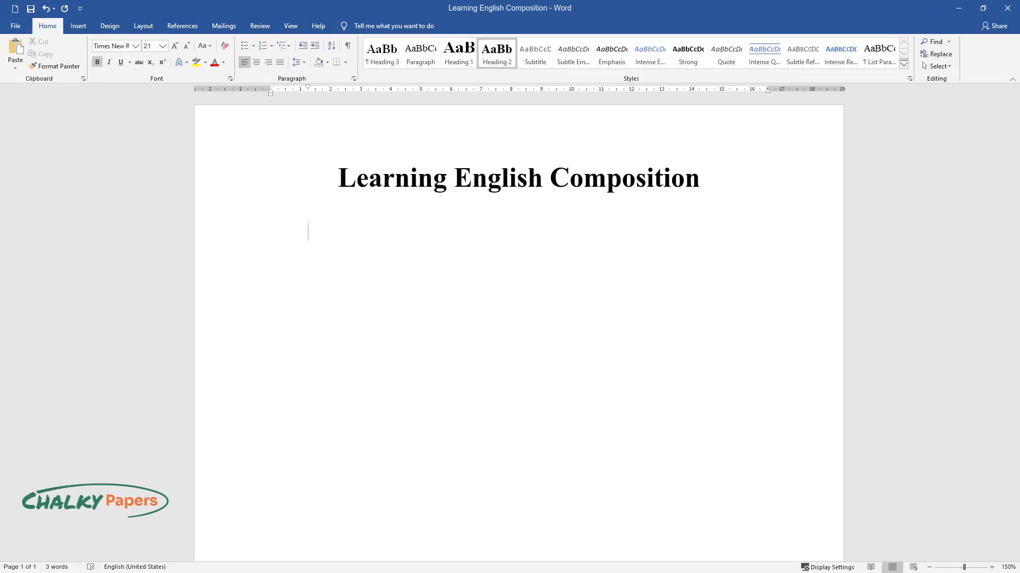
pyautogui.write('The Most Important Things I ')
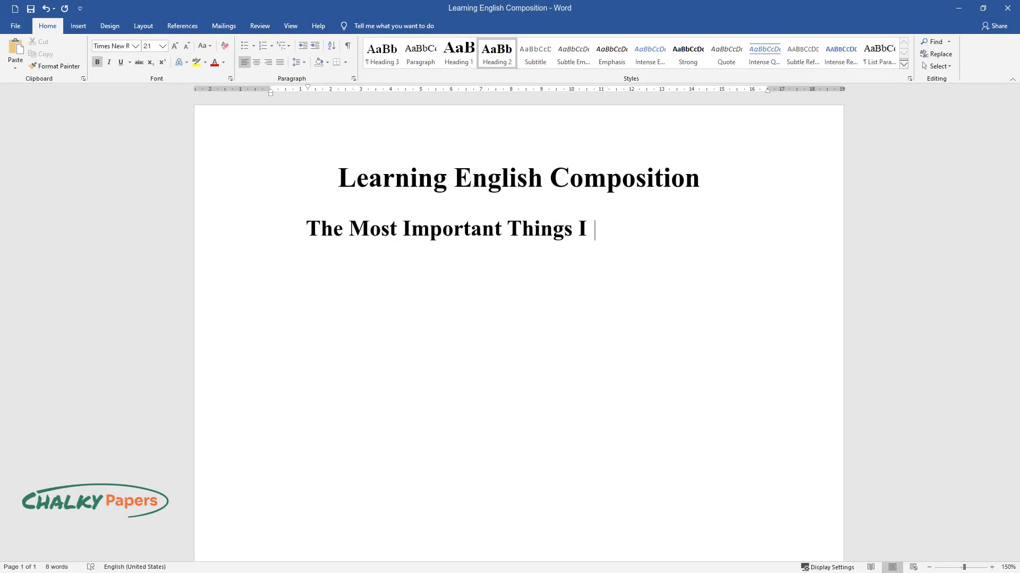
pyautogui.write('have learned about English compos')
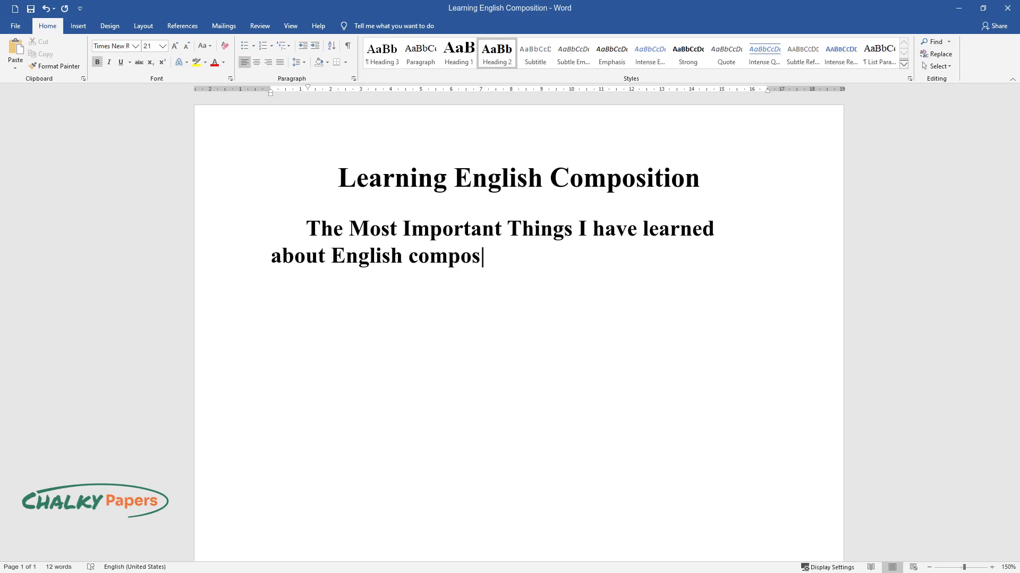
pyautogui.write('ition')
# - End the subheading line so the essay's body text can begin below it
pyautogui.press('Return')
pyautogui.write('Wri')
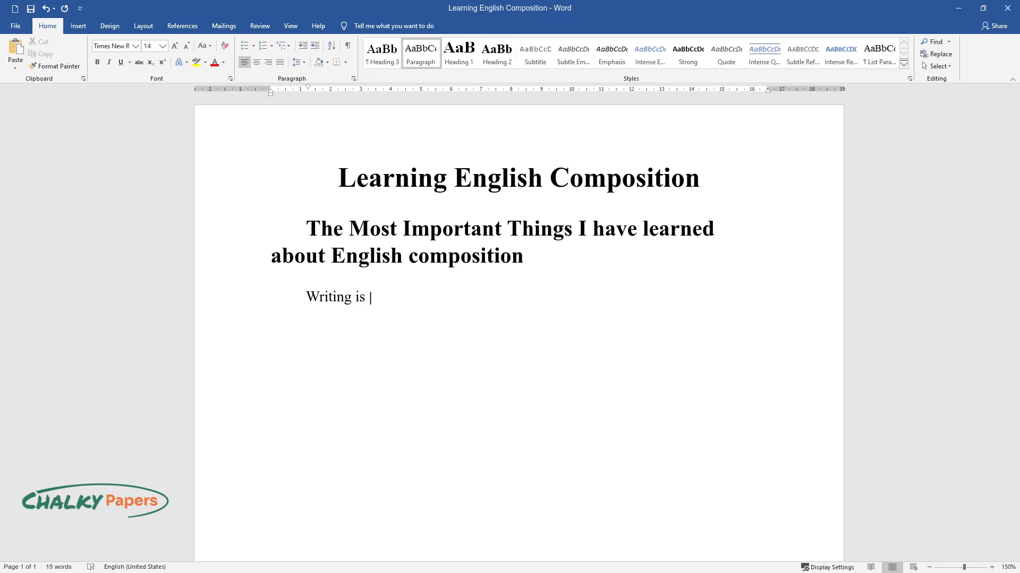
pyautogui.write('a powerful tool of communication.')
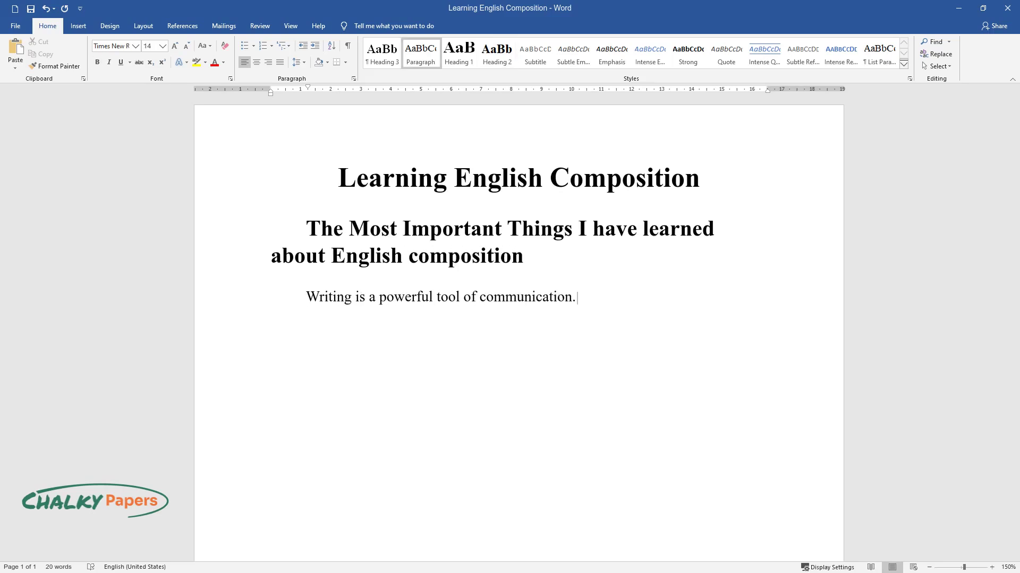
pyautogui.write(' People write for different reaso')
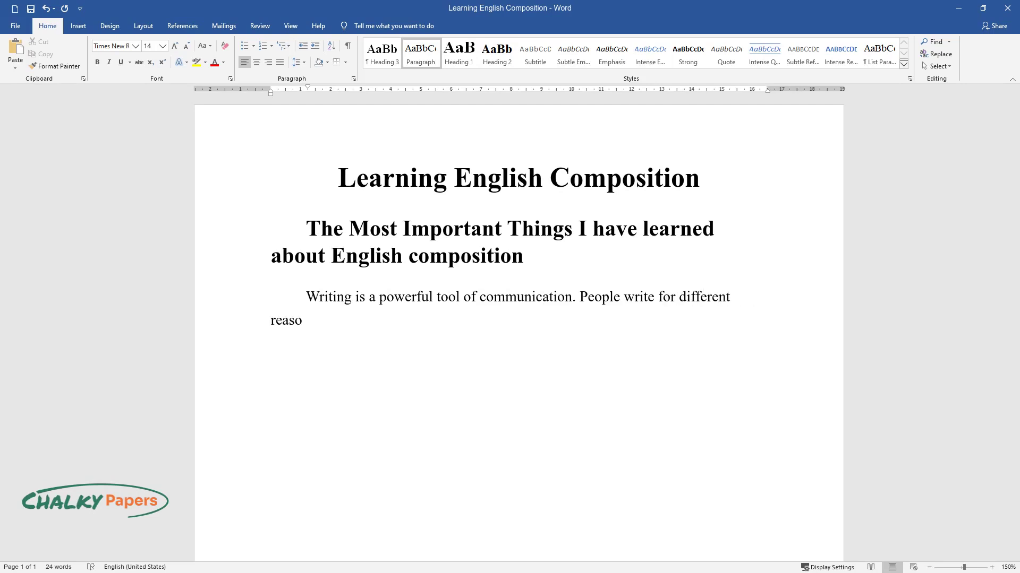
pyautogui.write('ns. People write to communicate to')
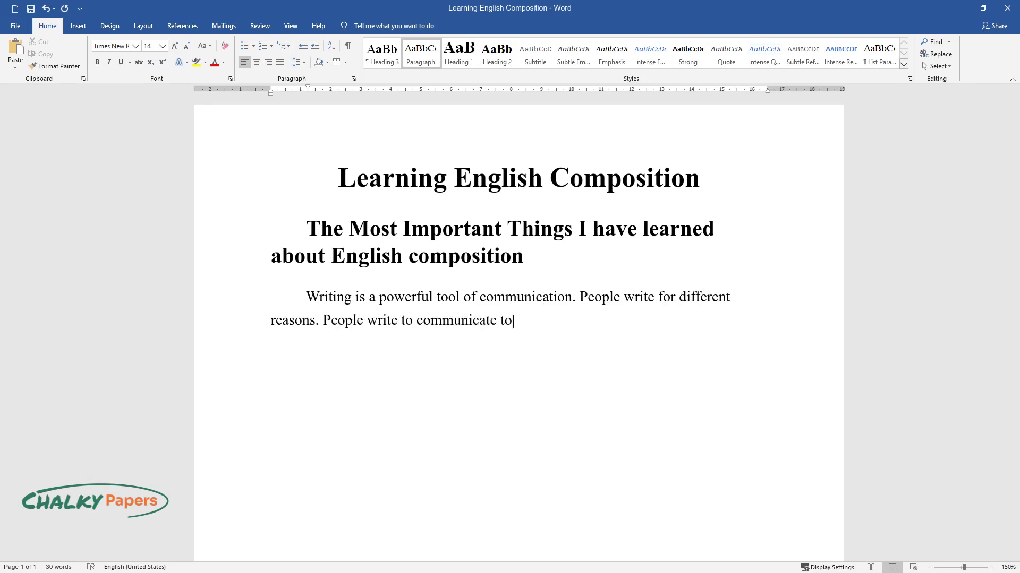
pyautogui.write(' others, learn new things about t')
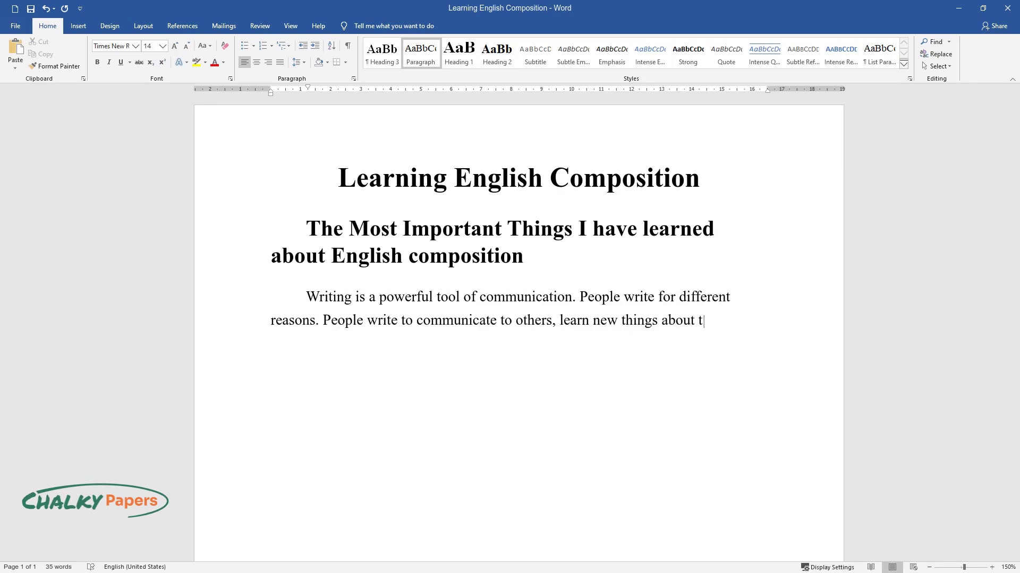
pyautogui.write('hemselves or the world and suppor')
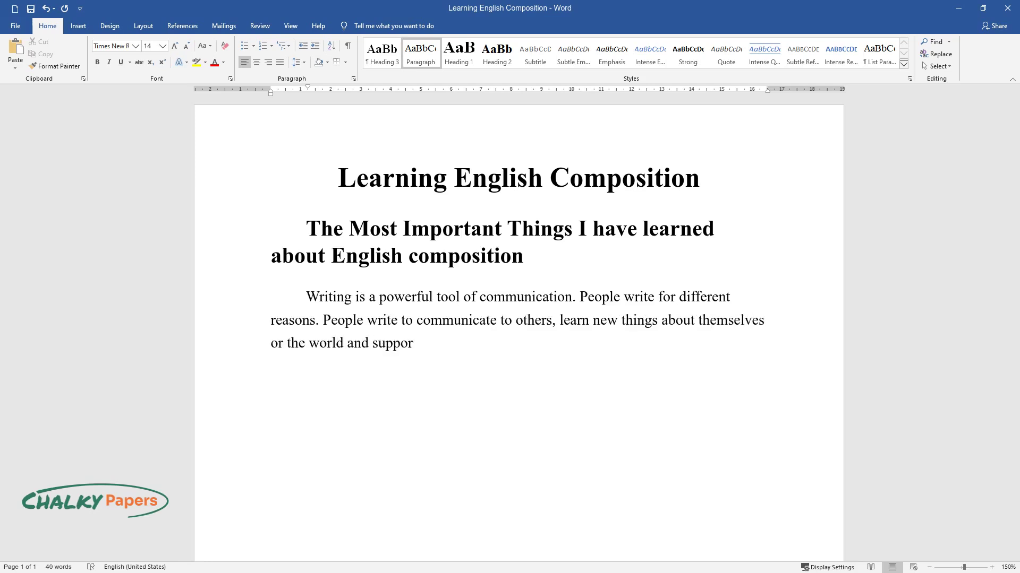
pyautogui.write('t their opinion. This composition')
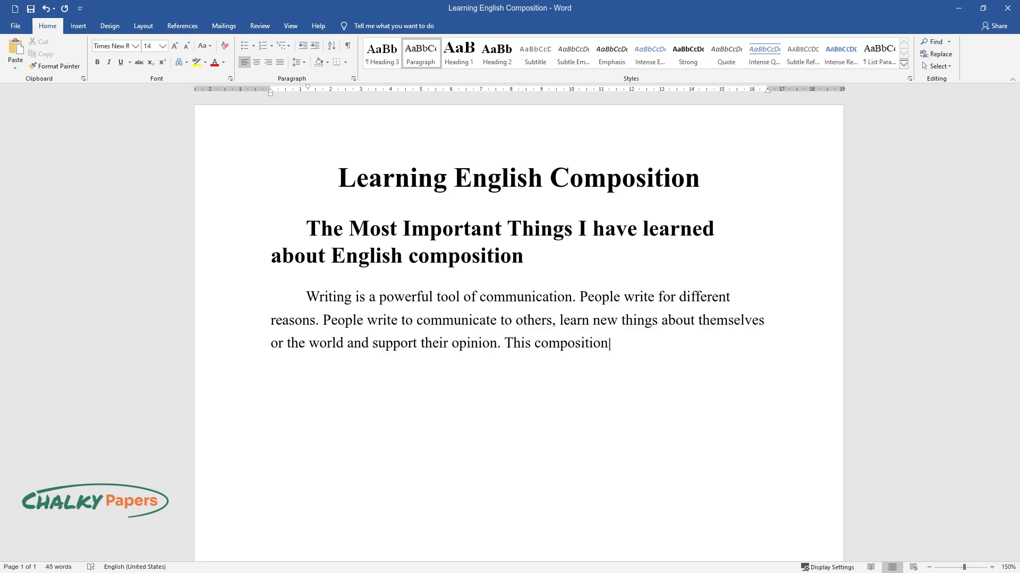
pyautogui.write(' aims at illustrating my')
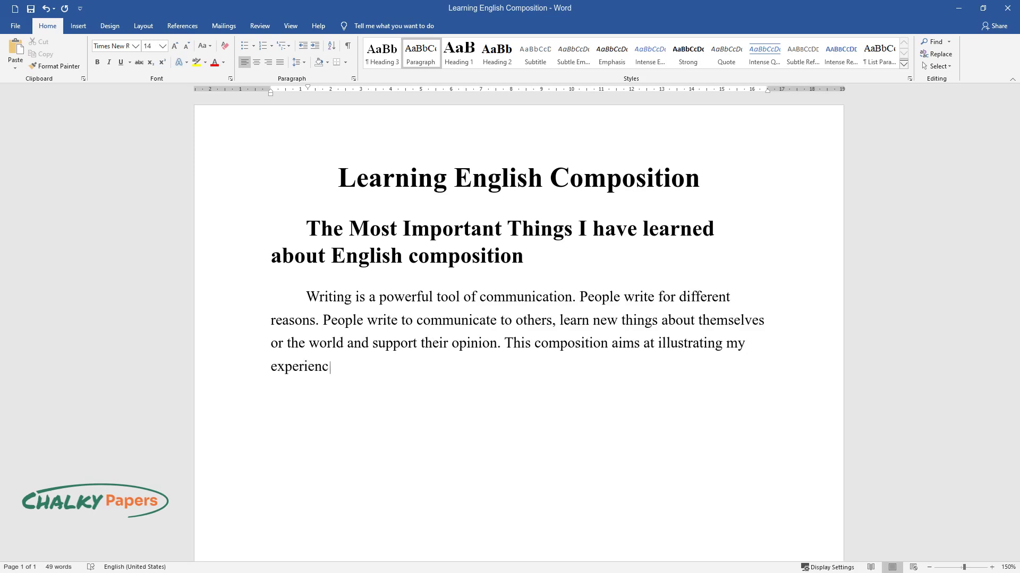
pyautogui.write(' experiencmposition writing. Having')
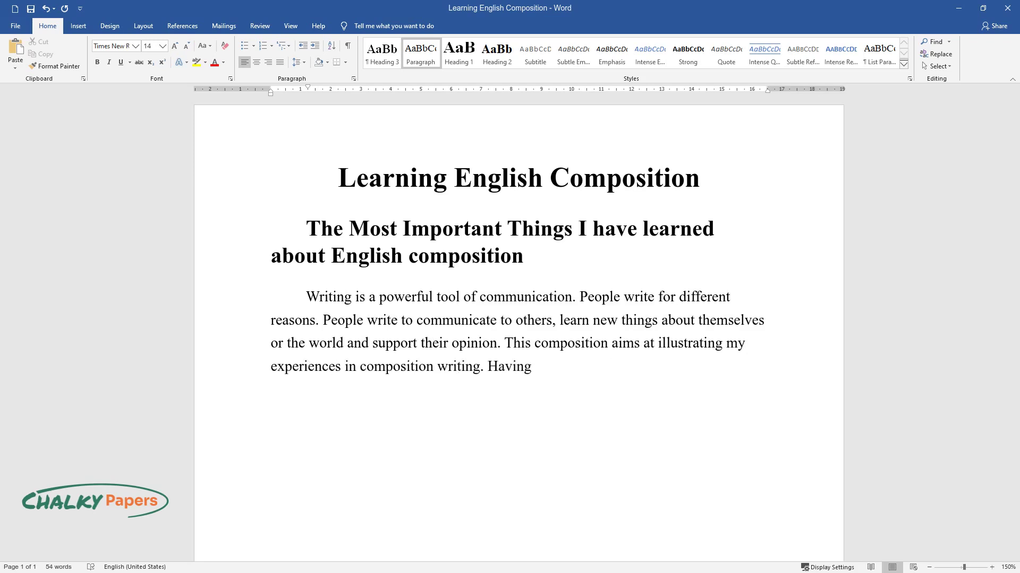
pyautogui.write(' gone through an English writing c')
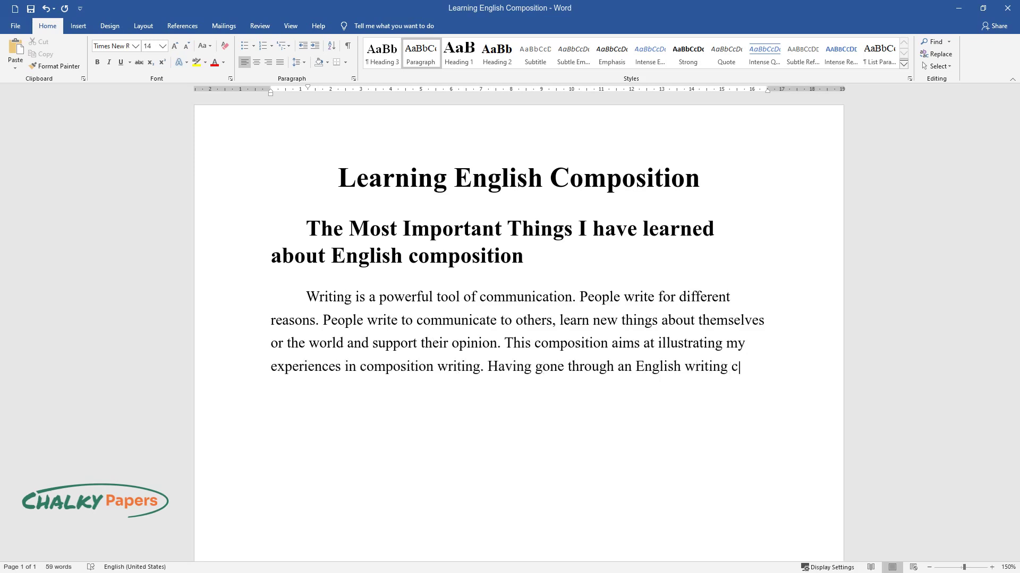
pyautogui.write('lass, I ')
pyautogui.write('e to learn severa')
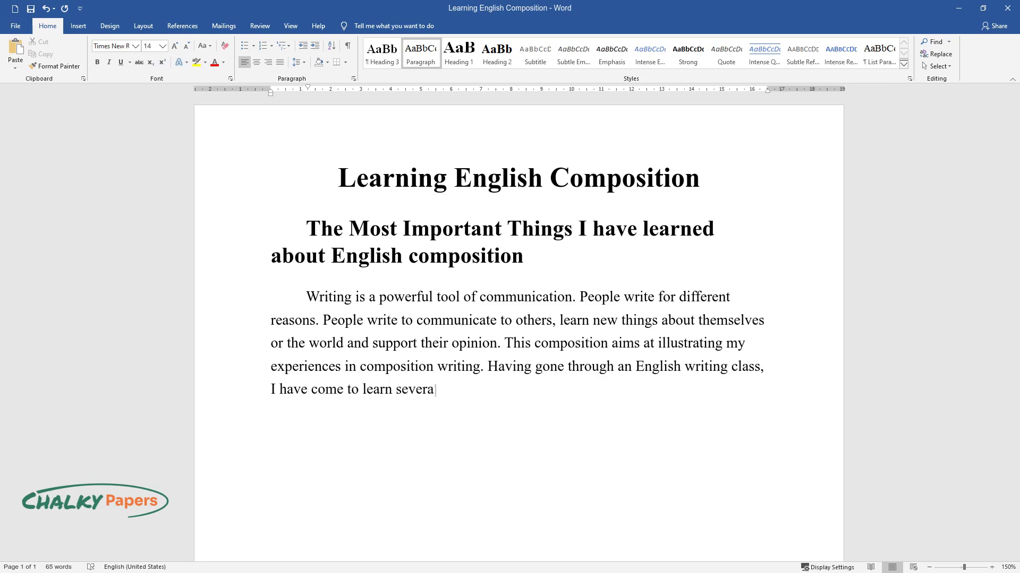
pyautogui.write('l things. I havecome to realize')
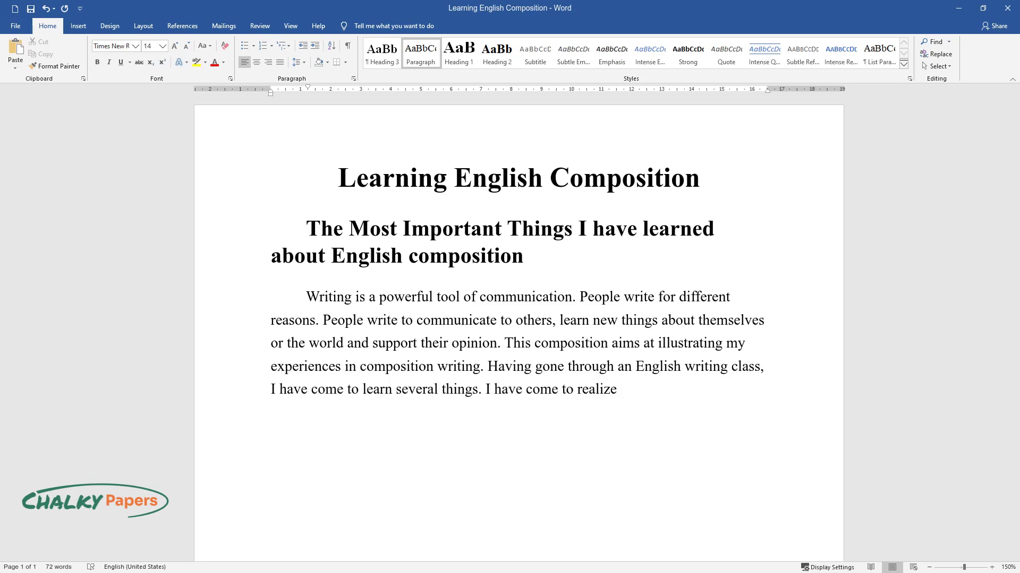
pyautogui.write(' that the writing process')
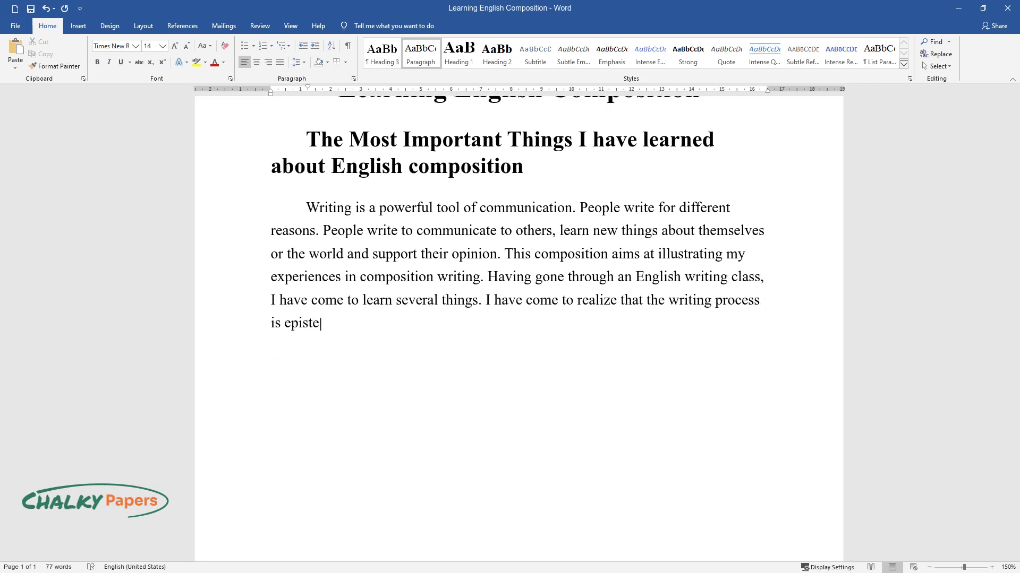
pyautogui.write(' is epistemological. Writing enables people')
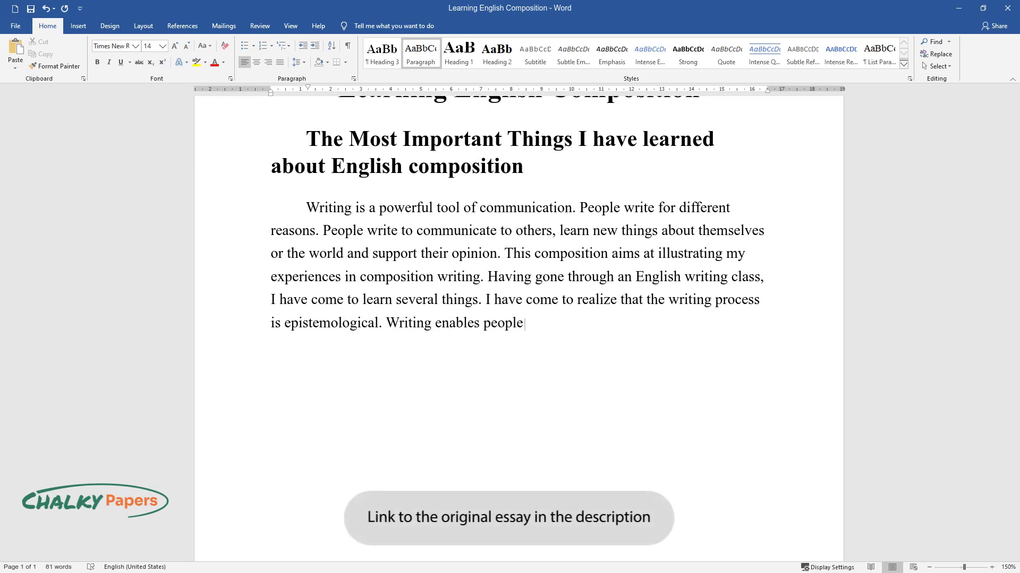
pyautogui.write(' to express their views and offer')
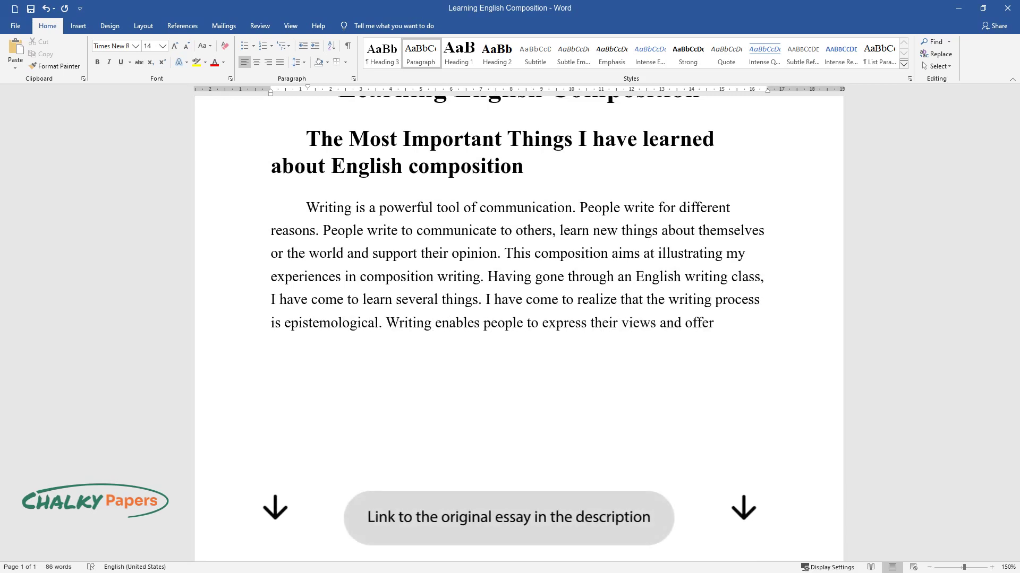
pyautogui.write('s a means for reflection and commu')
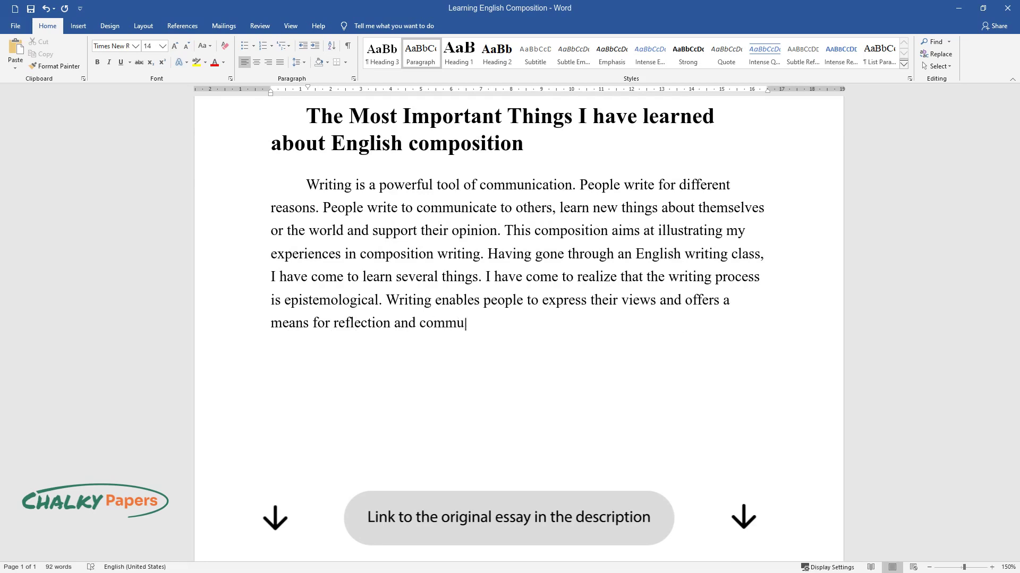
pyautogui.write('nication. Writing is a means of c')
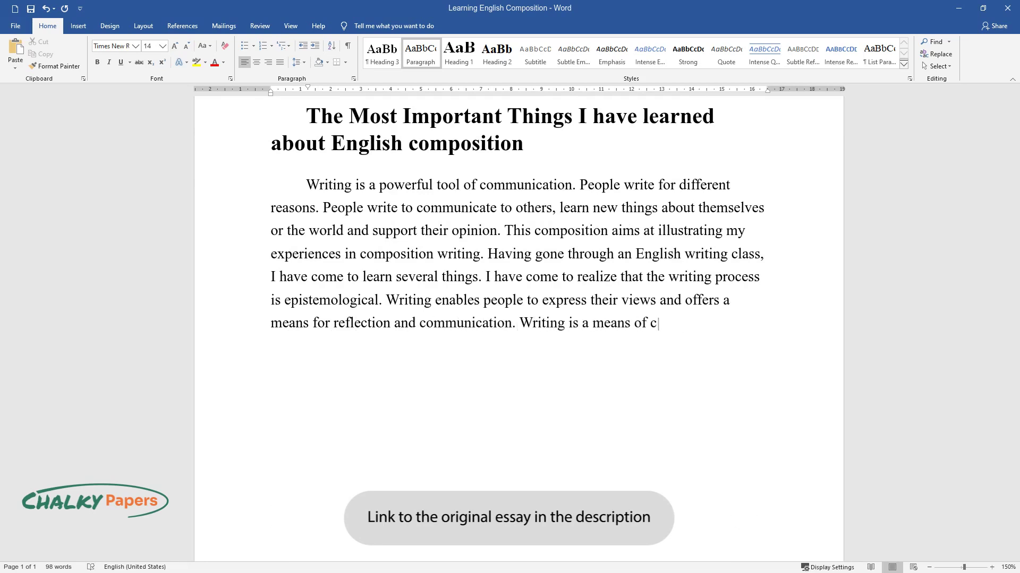
pyautogui.write('oming to know bot')
pyautogui.write('ader and')
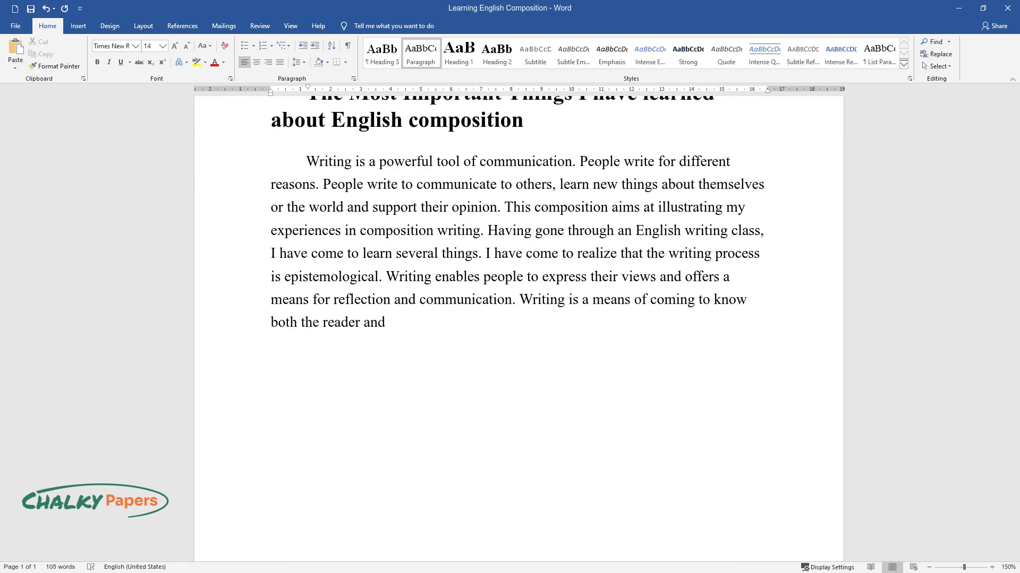
pyautogui.write("er. I've realized that wr")
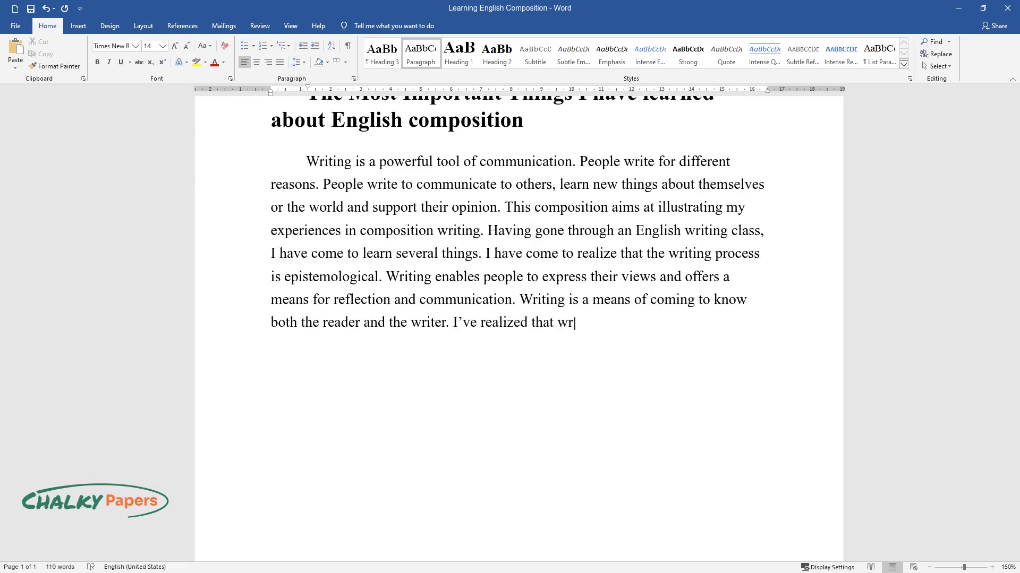
pyautogui.write('afting.')
# - Finish the opening paragraph at 'writing is like crafting' and start a new indented paragraph
pyautogui.press('Return')
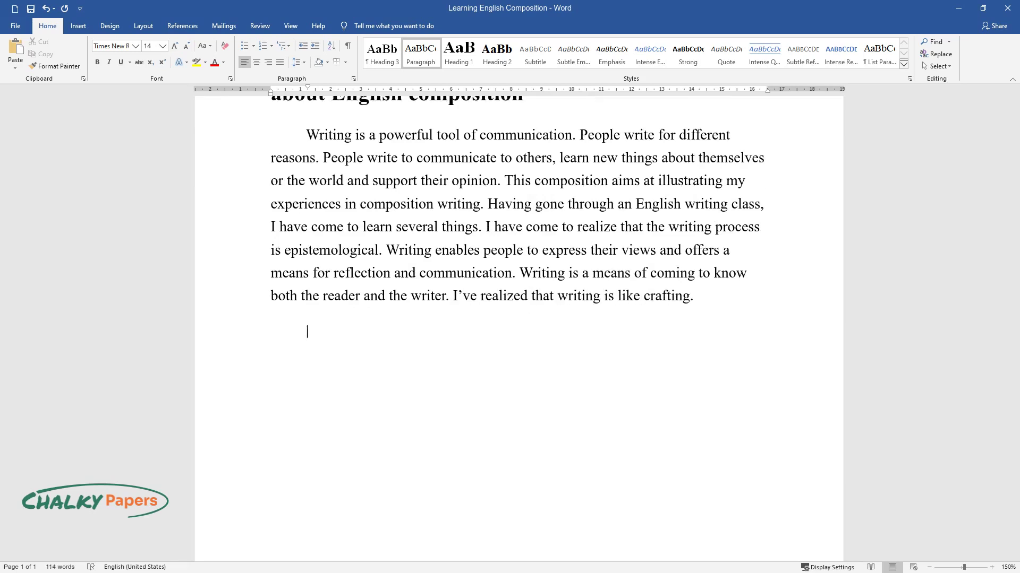
pyautogui.write('Closser suggests that craf')
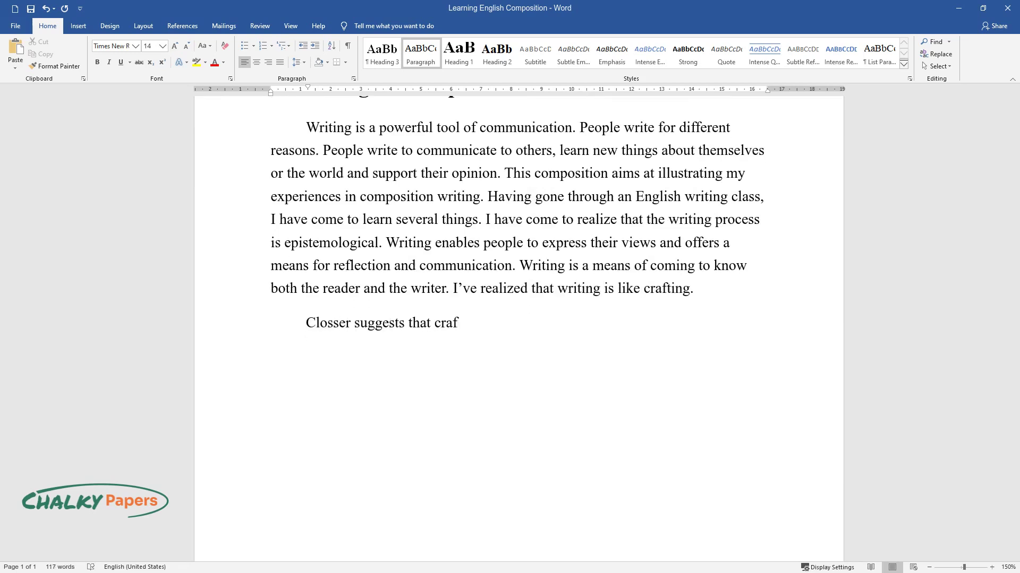
pyautogui.write('ting involves prewriting, drafti')
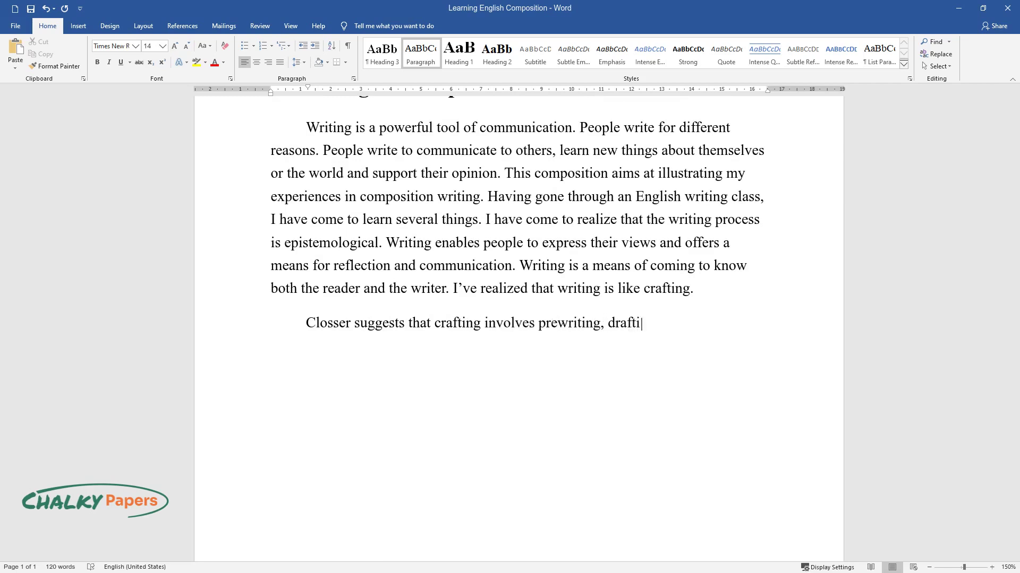
pyautogui.write('ng, revision, and editing. For a')
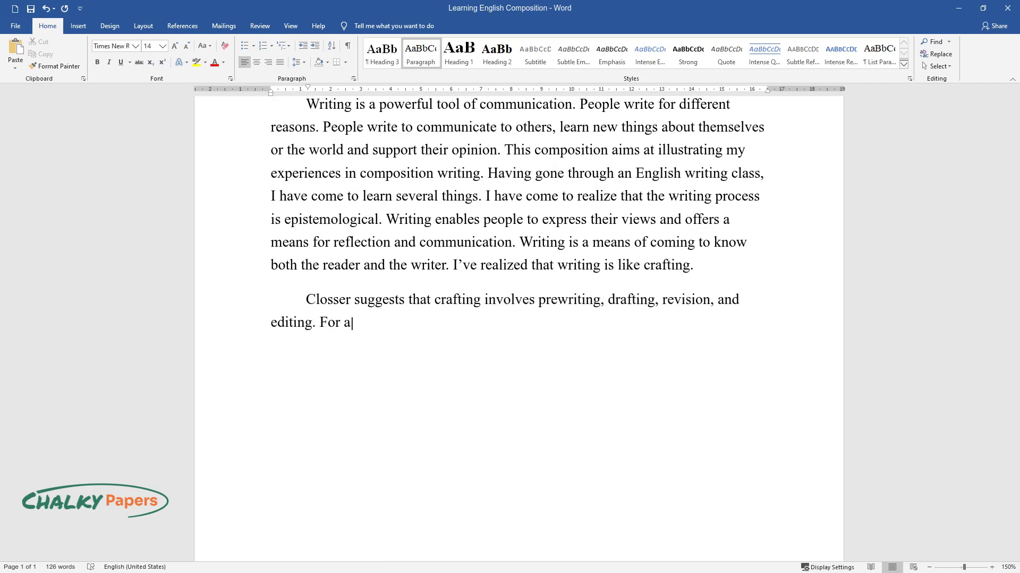
pyautogui.write(' writer to compose an eye-catchi')
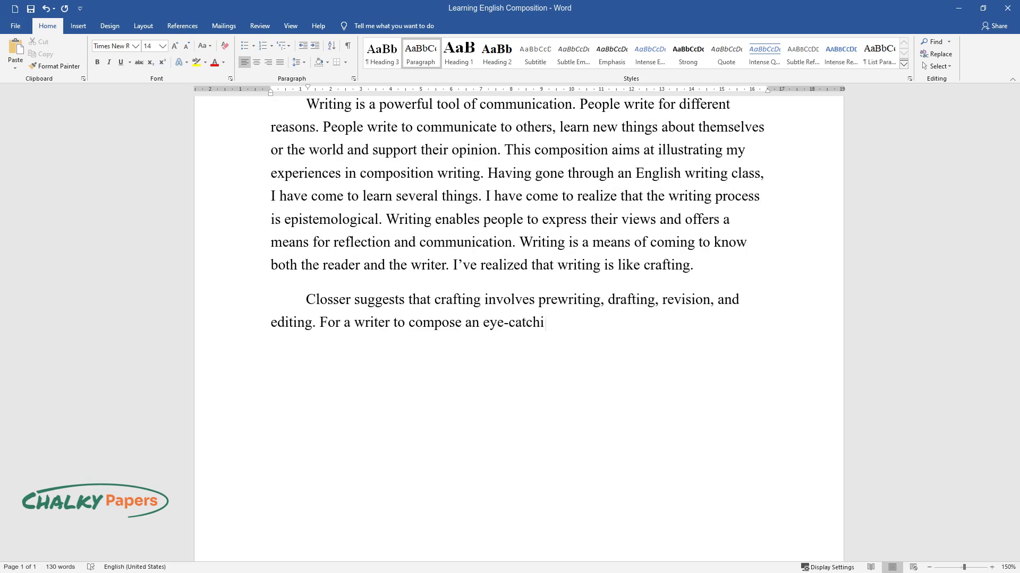
pyautogui.write('ng composition, he or she needs t')
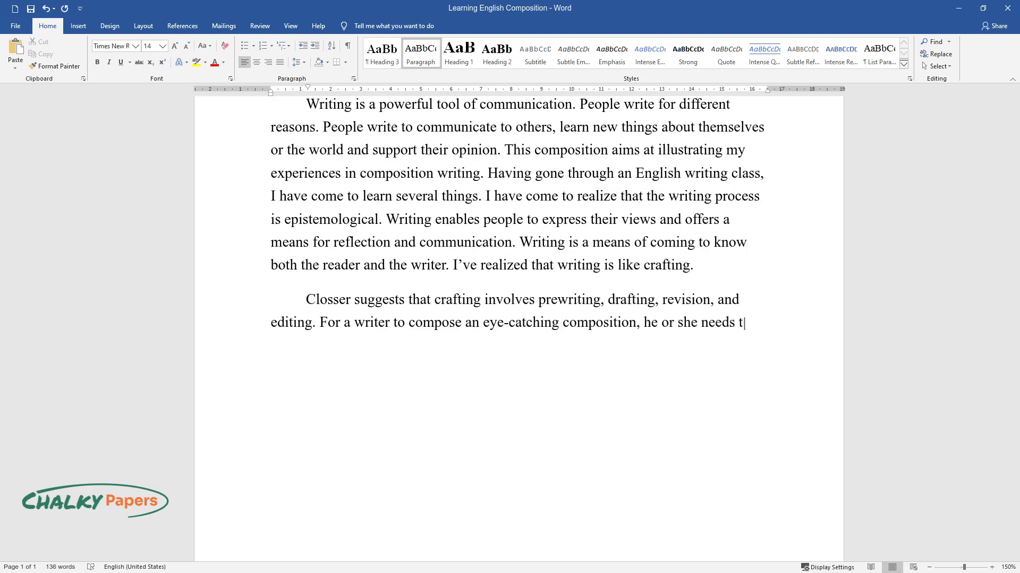
pyautogui.write('o do a lot of practice. One has ')
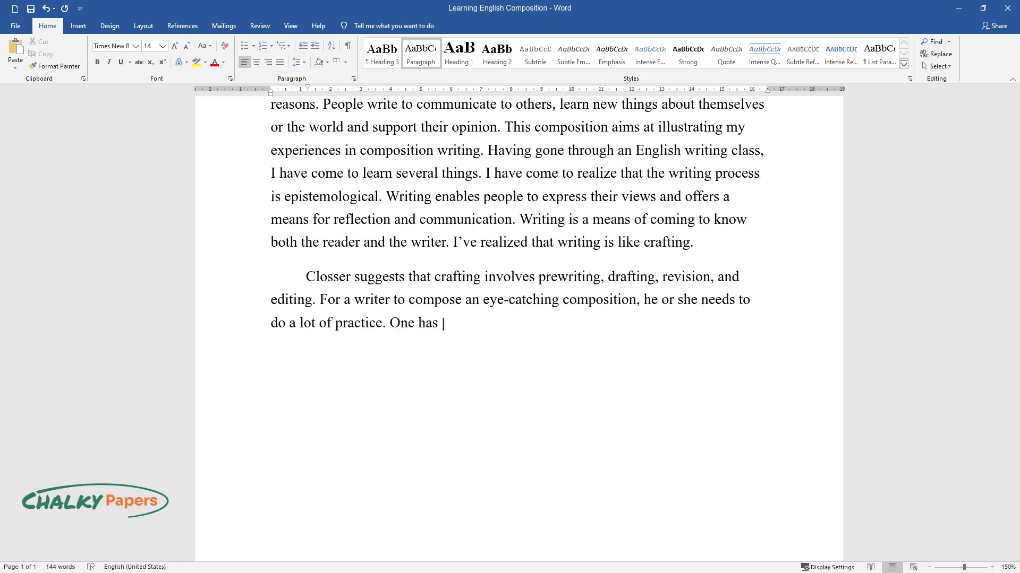
pyautogui.write('to implement strategies that wil')
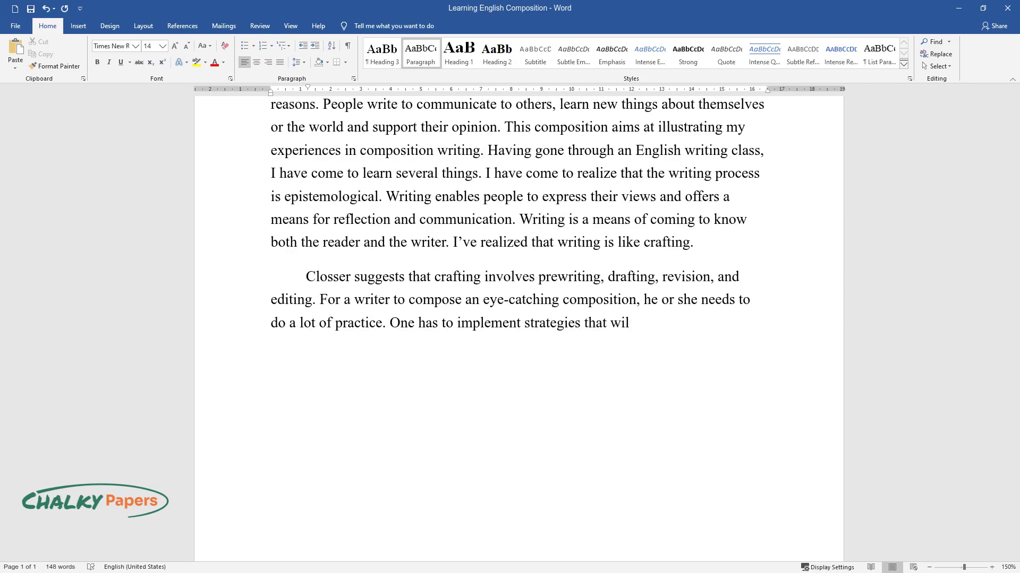
pyautogui.write('her writing capa')
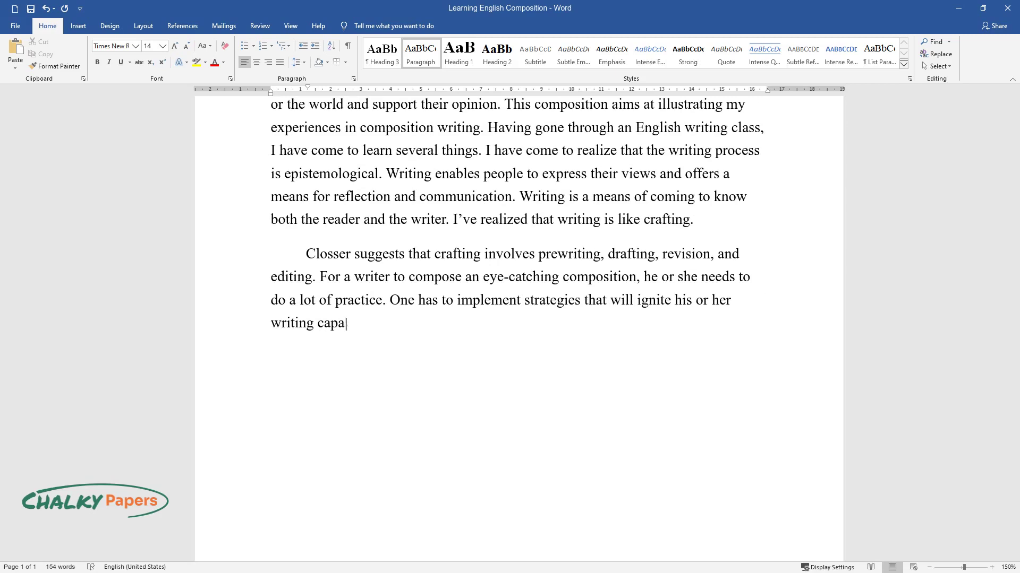
pyautogui.write(' been able to app')
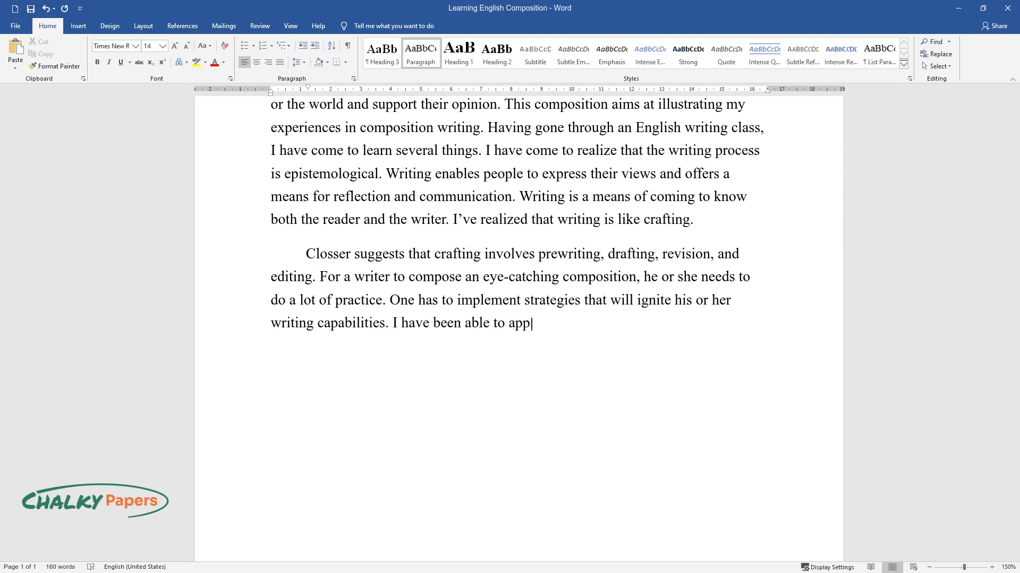
pyautogui.write('reciate the needs of different a')
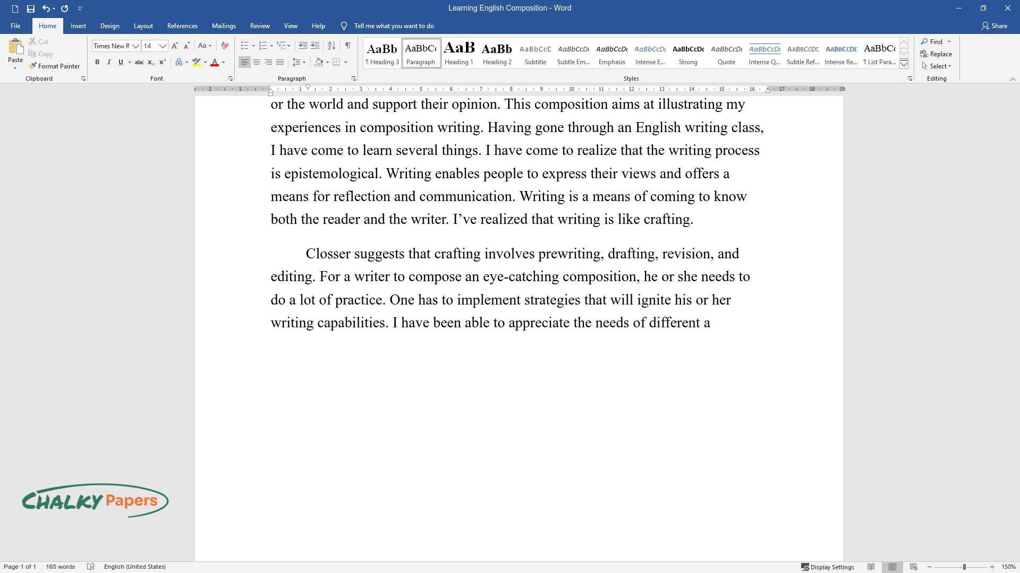
pyautogui.write('udiences. Thus, ')
pyautogui.write('ganize m')
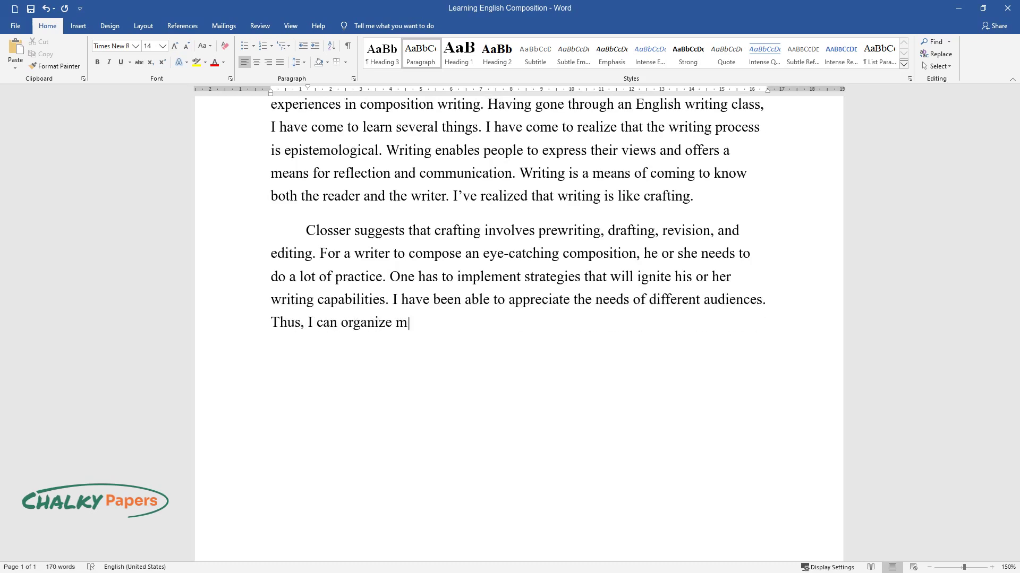
pyautogui.write('y composition in a manner that f')
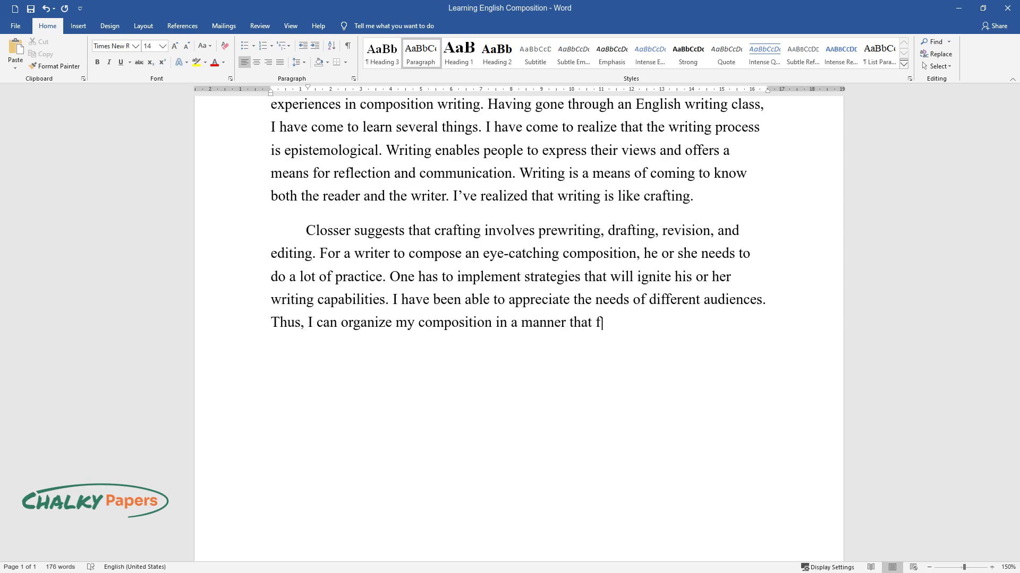
pyautogui.write('ocuses on a particular')
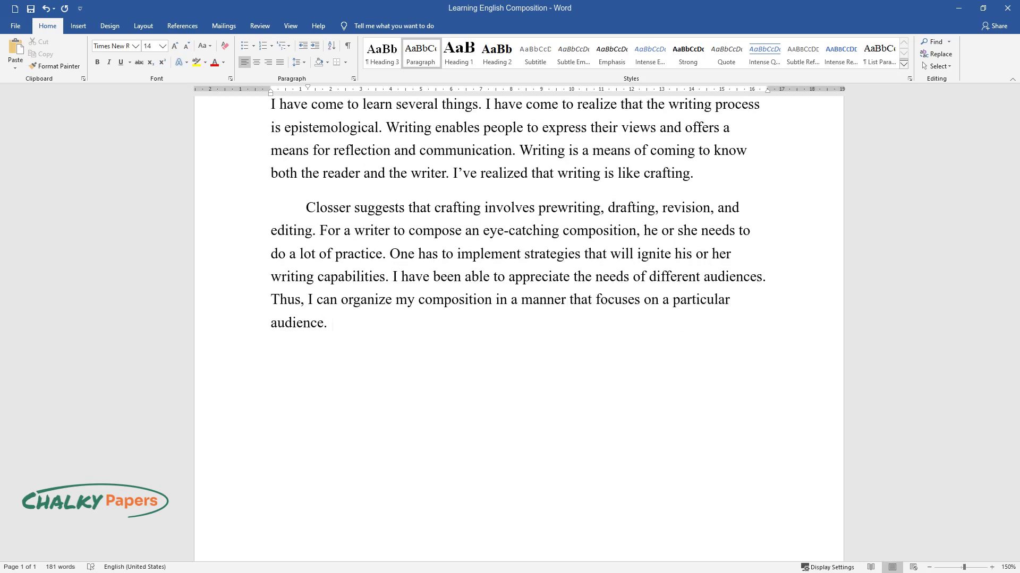
pyautogui.write(' audience. I have also been able to compreh')
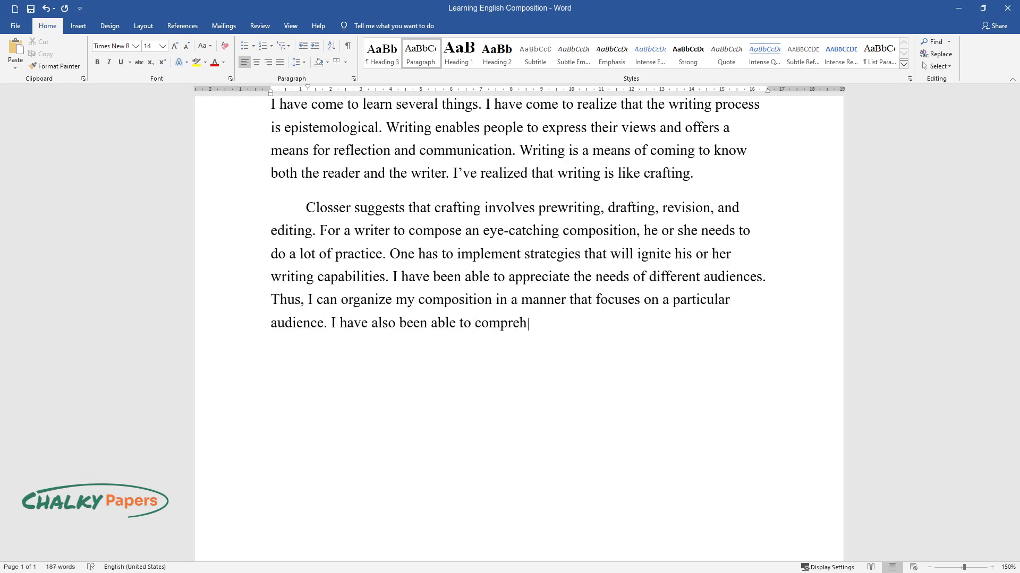
pyautogui.write('end when and how to use voice. I')
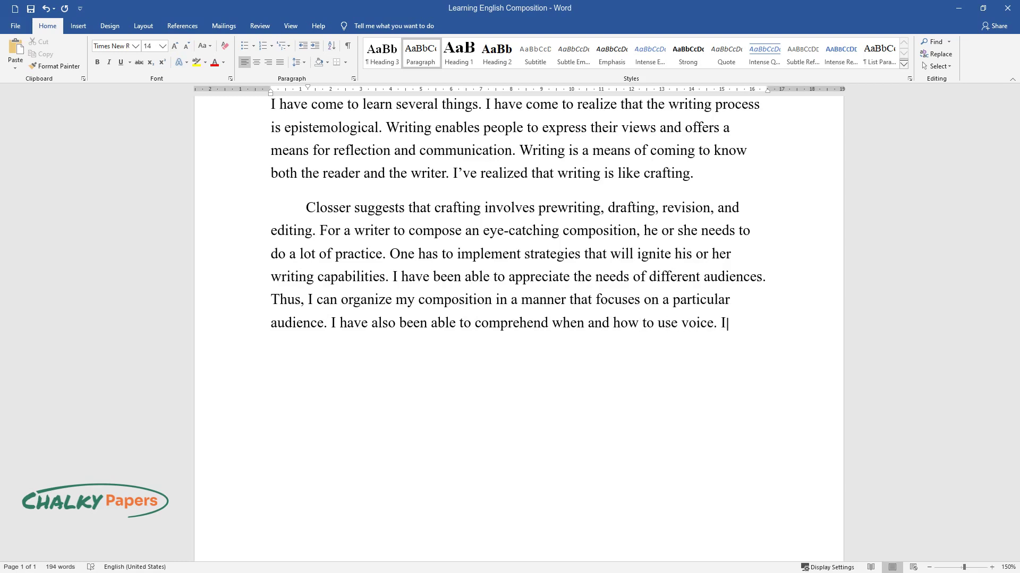
pyautogui.write("'ve also realized that compositi")
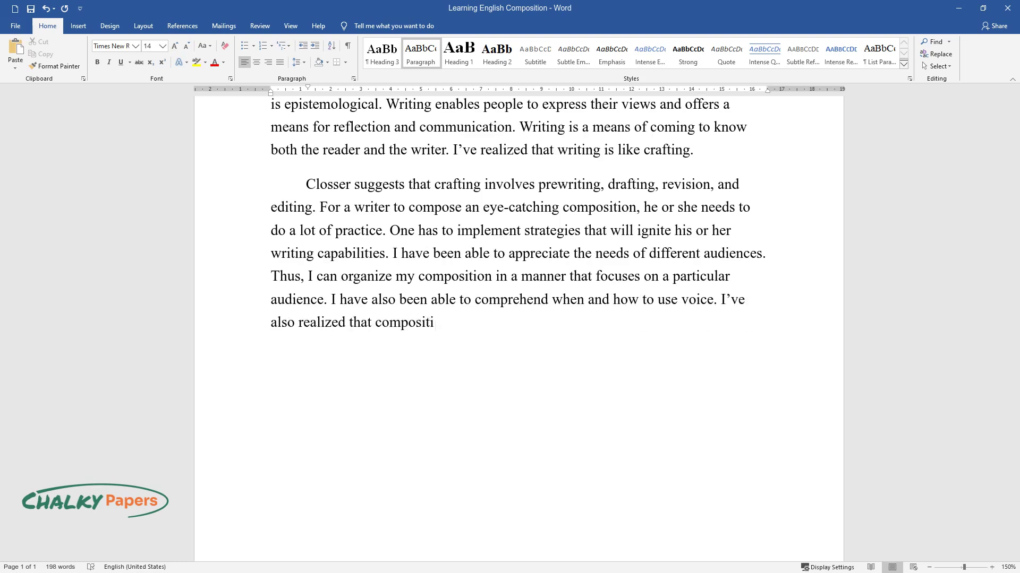
pyautogui.write('on writing fosters learning and d')
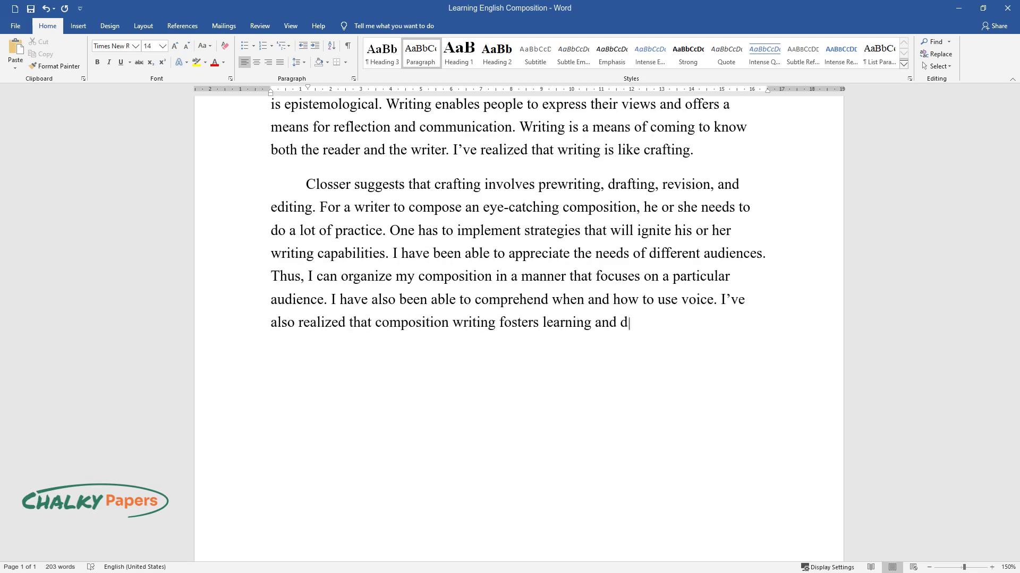
pyautogui.write('iscovery. Composition writing ha')
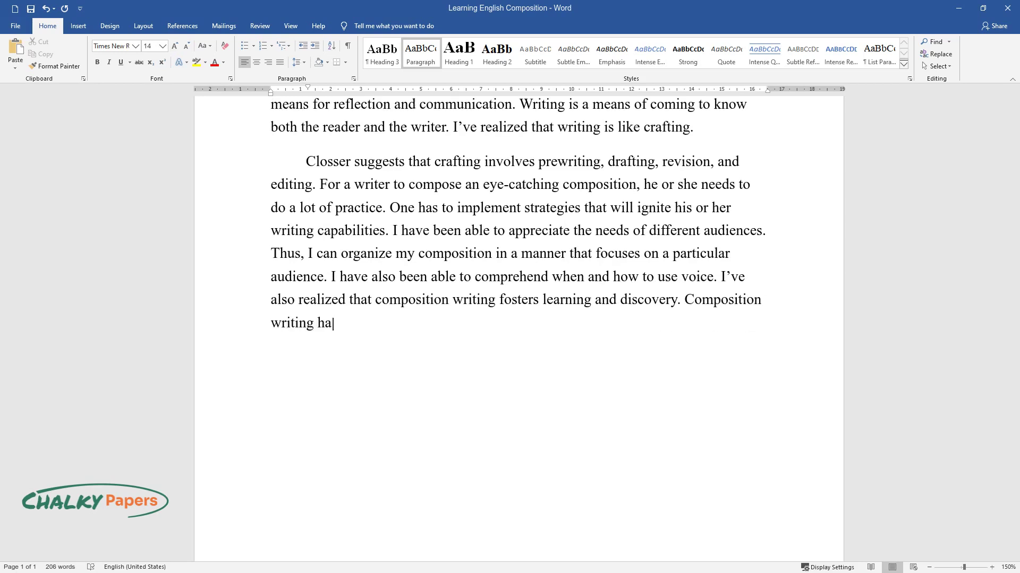
pyautogui.write('s empowered me with strong analy')
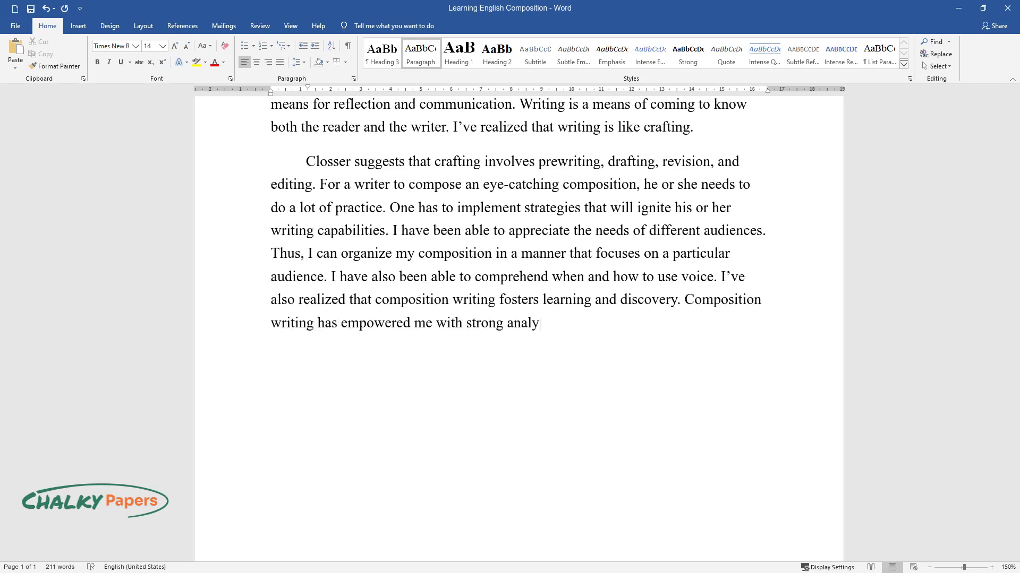
pyautogui.write('tical skills.')
# - Close the Closser crafting paragraph and begin the third paragraph with 'I a'
pyautogui.press('Return')
pyautogui.write('I a')
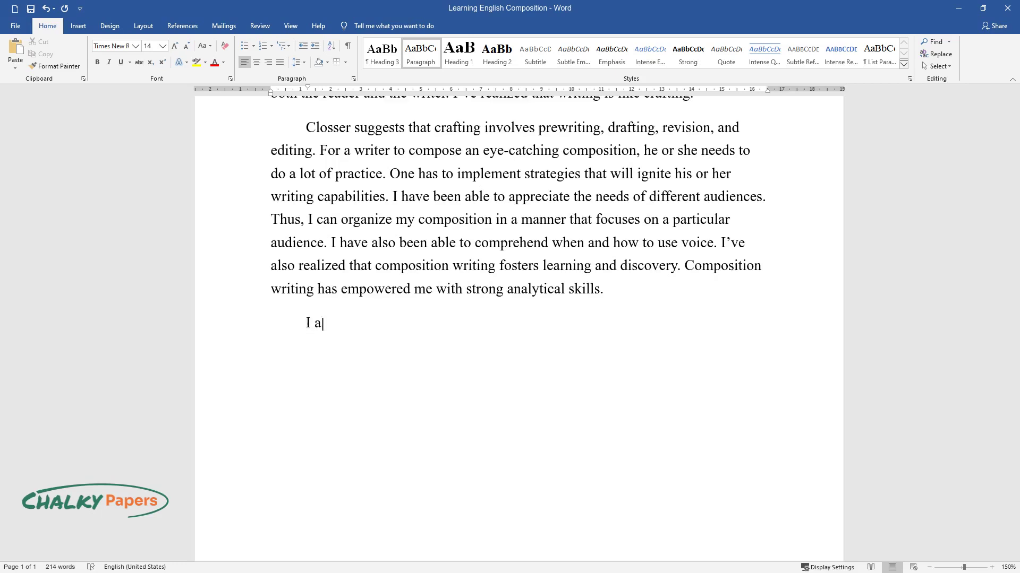
pyautogui.write('m in a position to scrutinize ess')
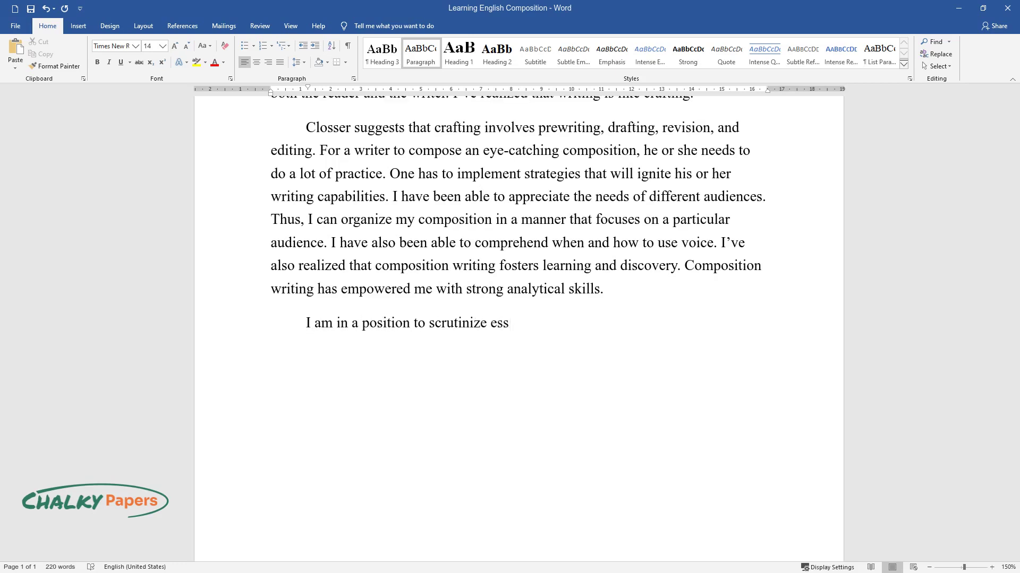
pyautogui.write('ays and offer editorial guidance t')
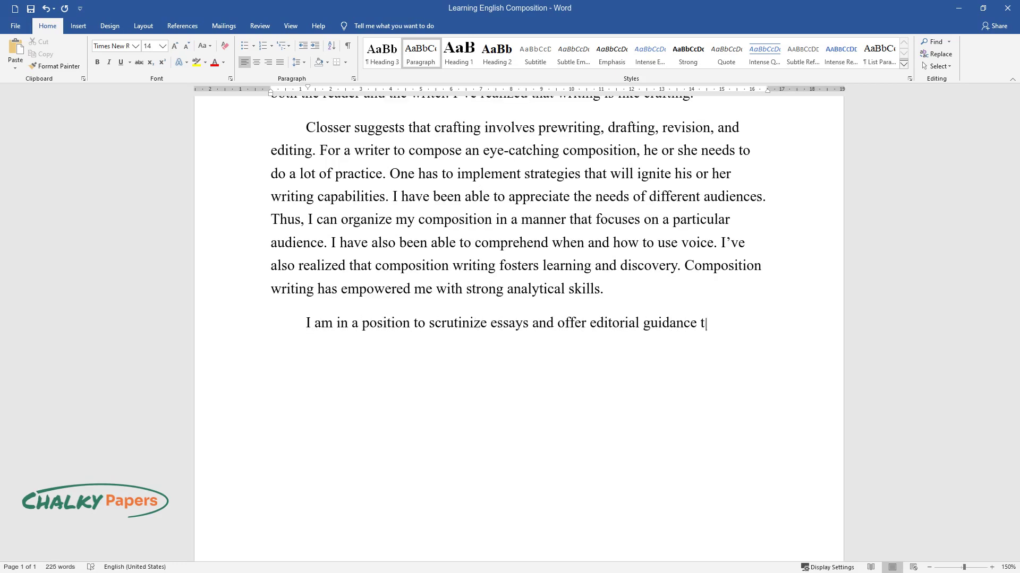
pyautogui.write('o my peers. This subject has also')
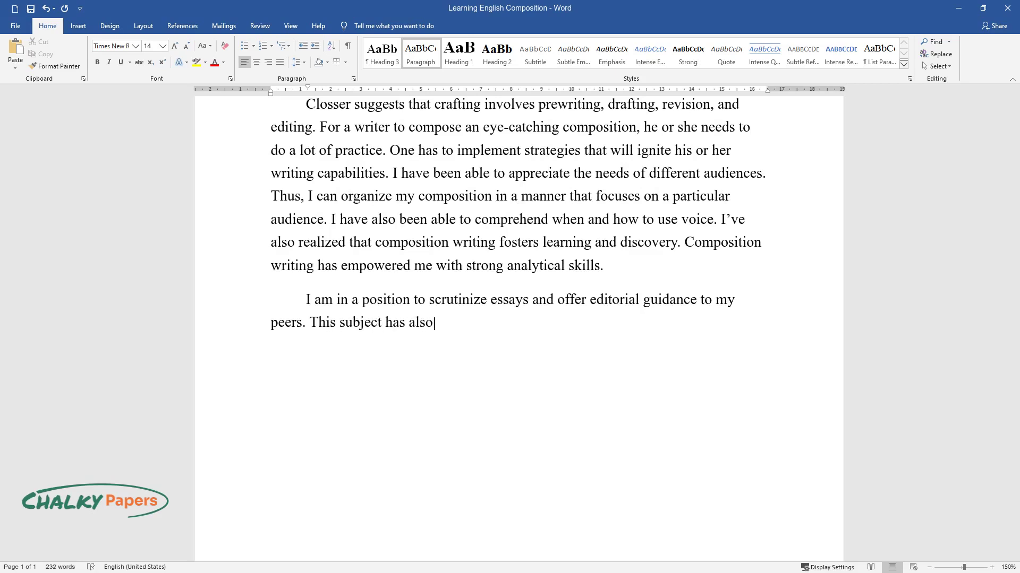
pyautogui.write(' broadened my creative potential.')
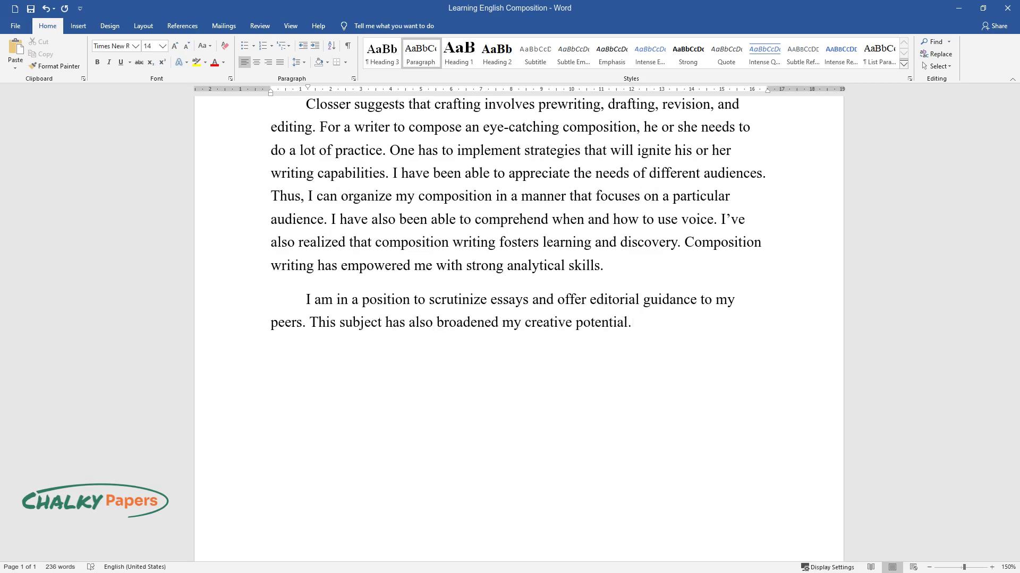
pyautogui.write(' Normally, when given a writing ta')
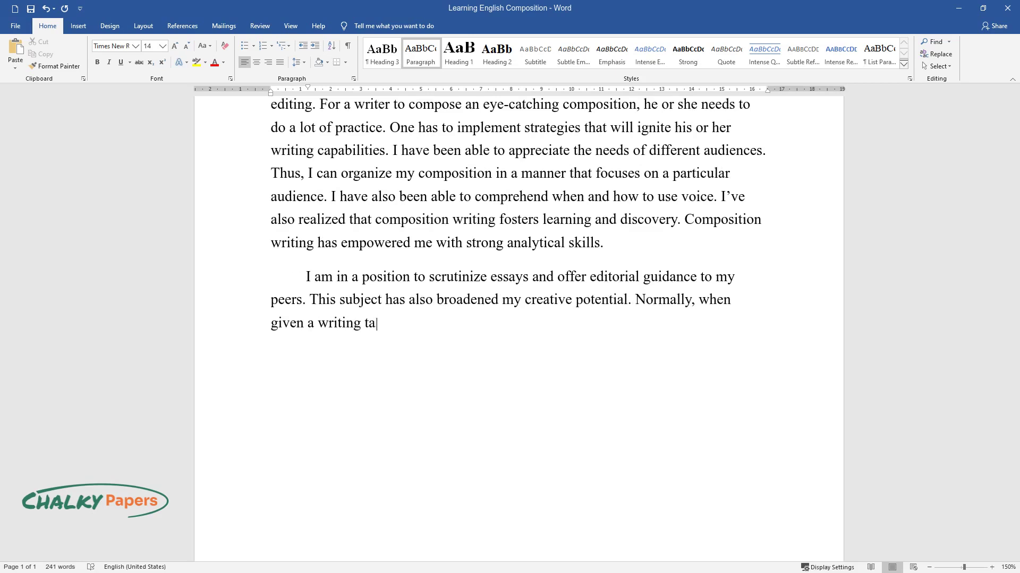
pyautogui.write('sk, a writer has to brainstorm on')
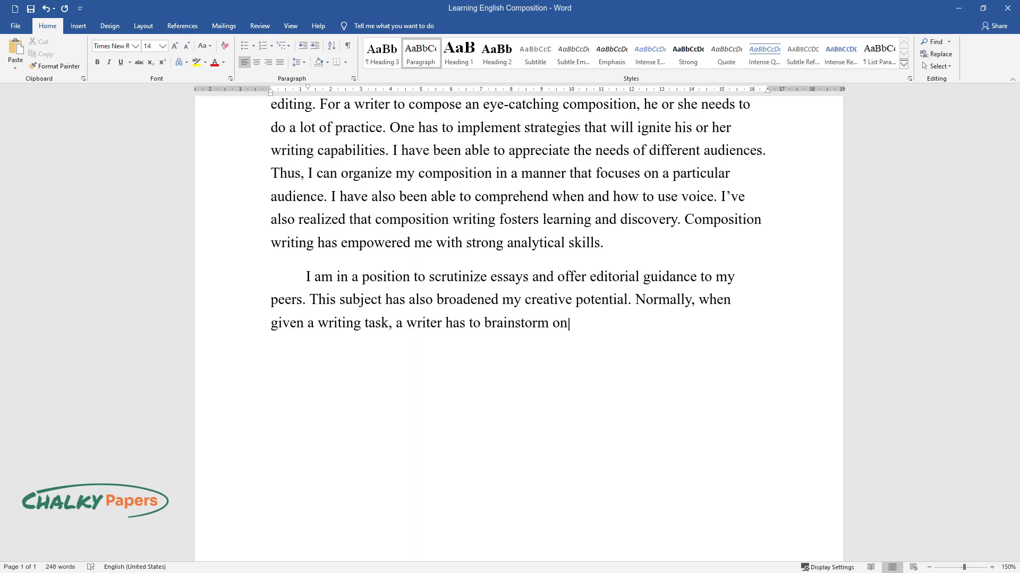
pyautogui.write(' what he or she is going to write')
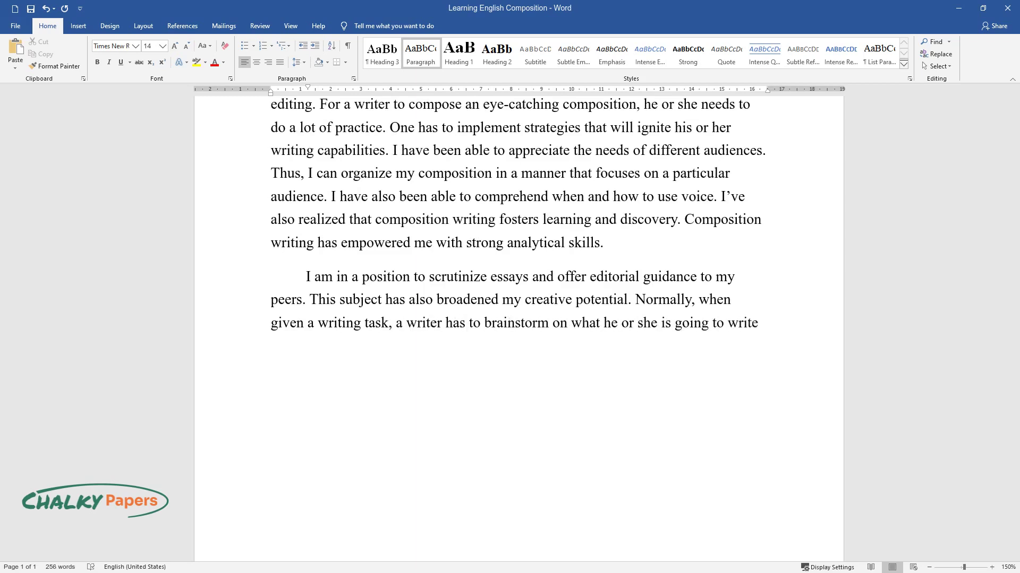
pyautogui.write(' about. This provokes the mind to ')
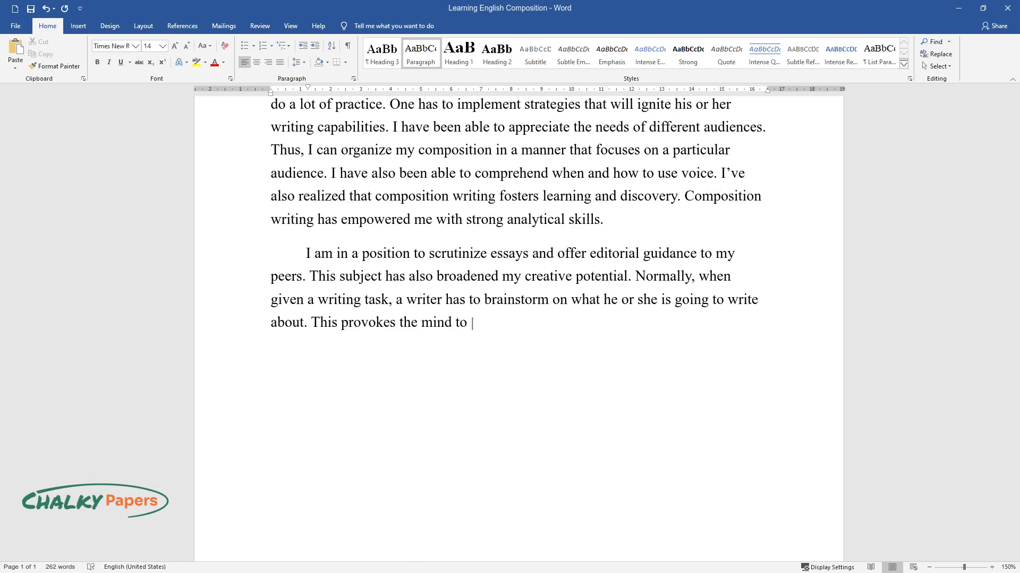
pyautogui.write('come up with answers that address')
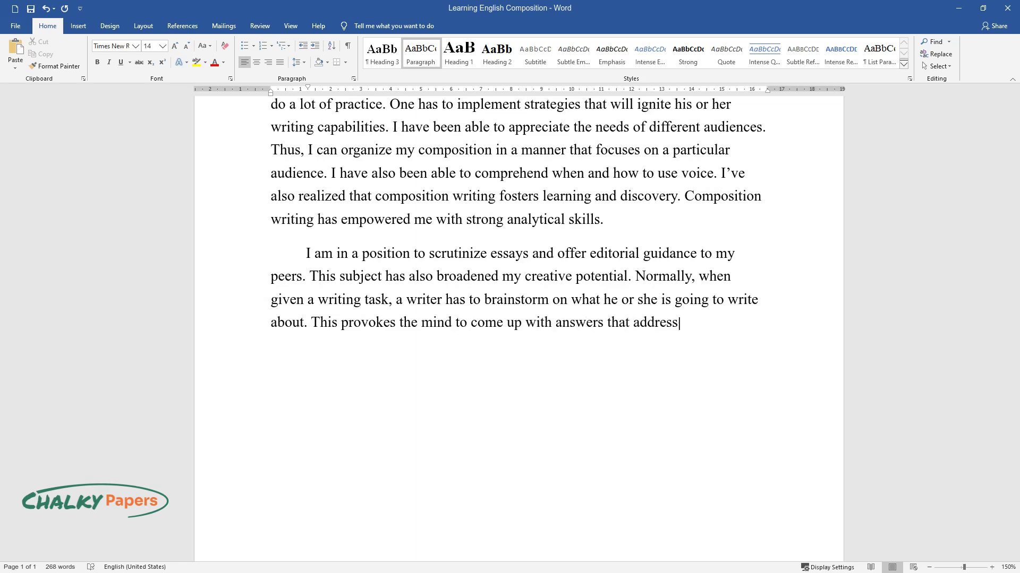
pyautogui.write(' the task at hand. I have been ab')
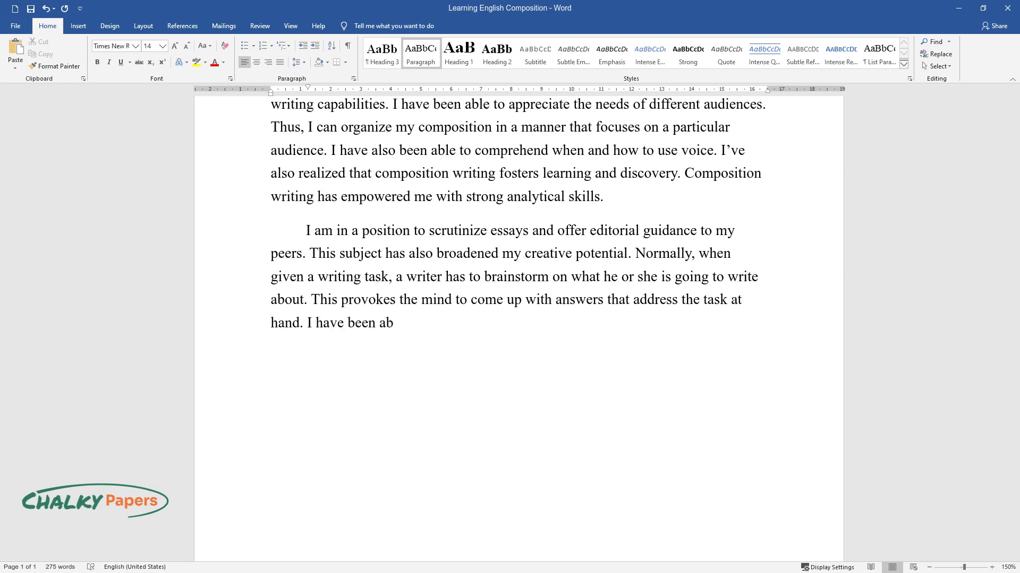
pyautogui.write('le to broaden my problem-tackling ')
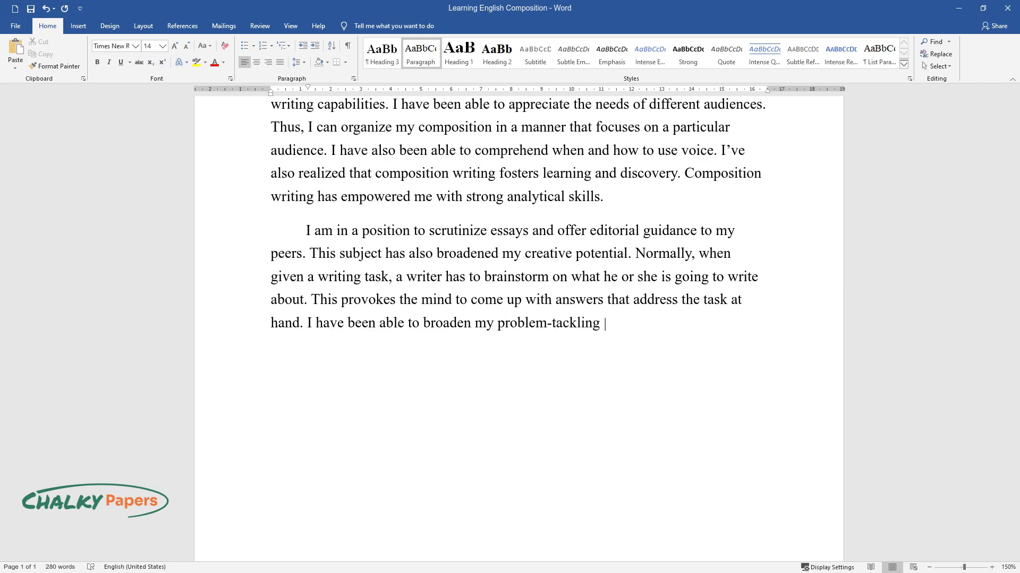
pyautogui.write('skills. In addition, composition ')
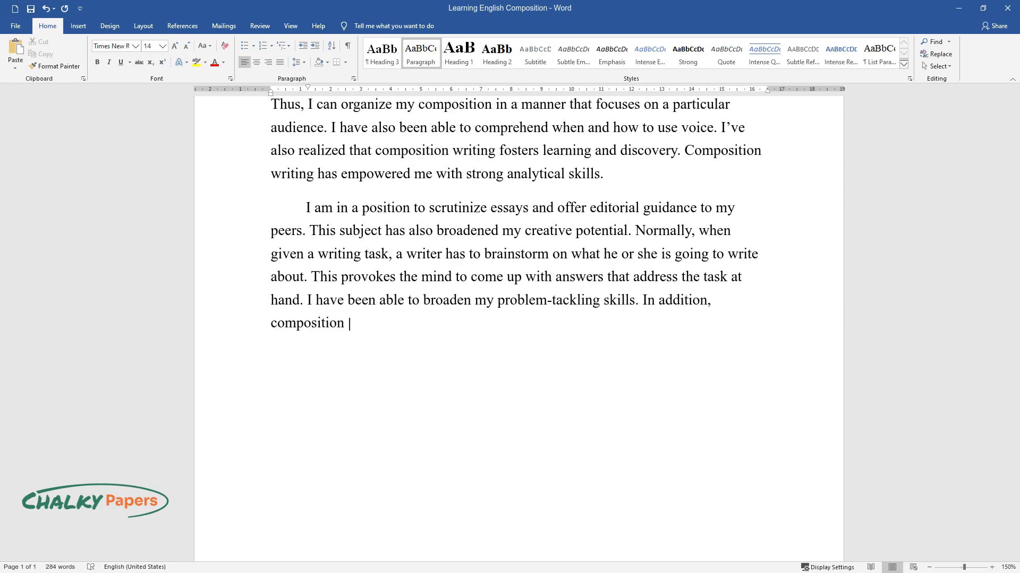
pyautogui.write('writing has enhanced my organizat')
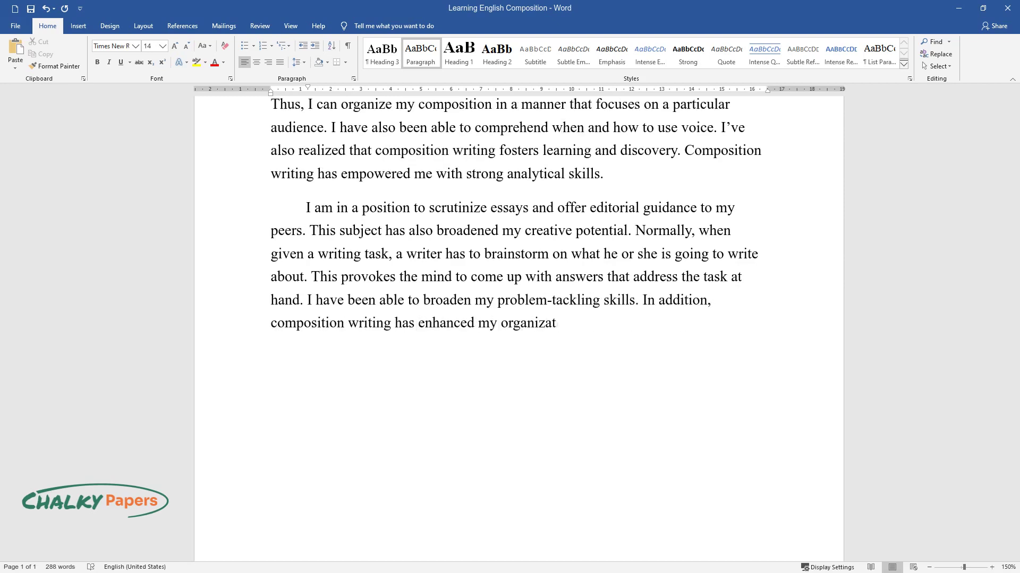
pyautogui.write('ional skills. I can be able to org')
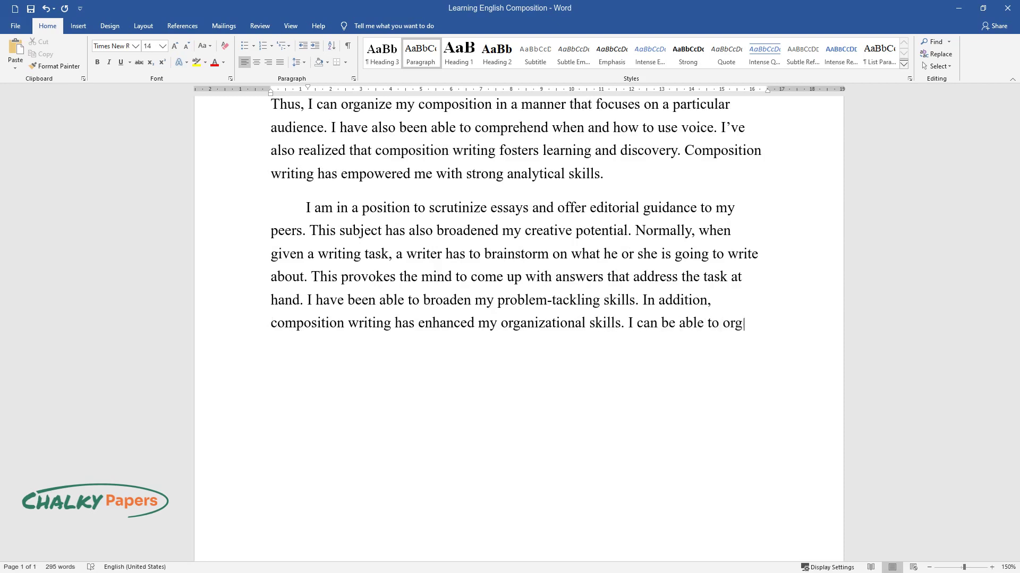
pyautogui.write('anize my curriculum vitae in a pr')
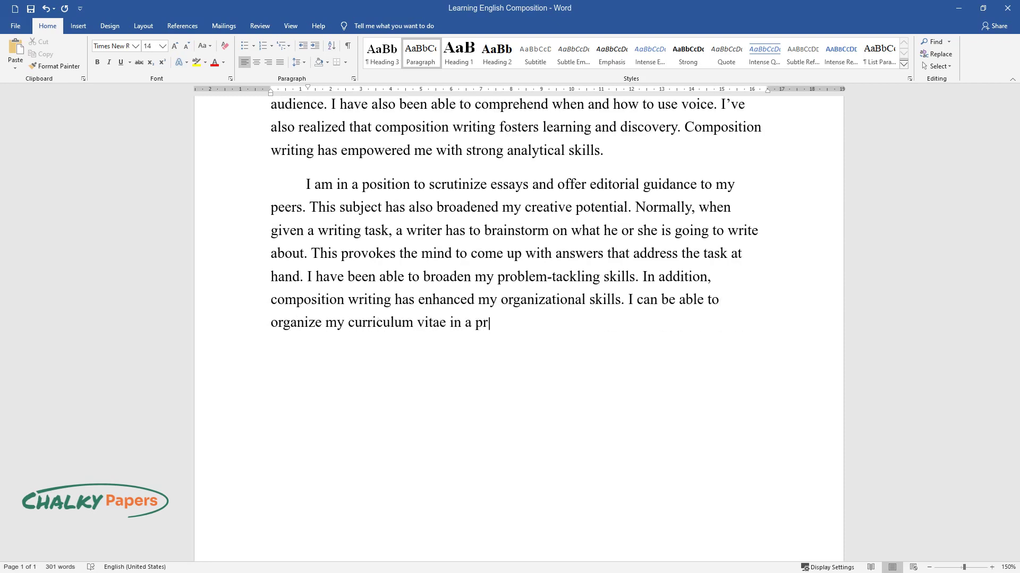
pyautogui.write('esentable manner. I have also fou')
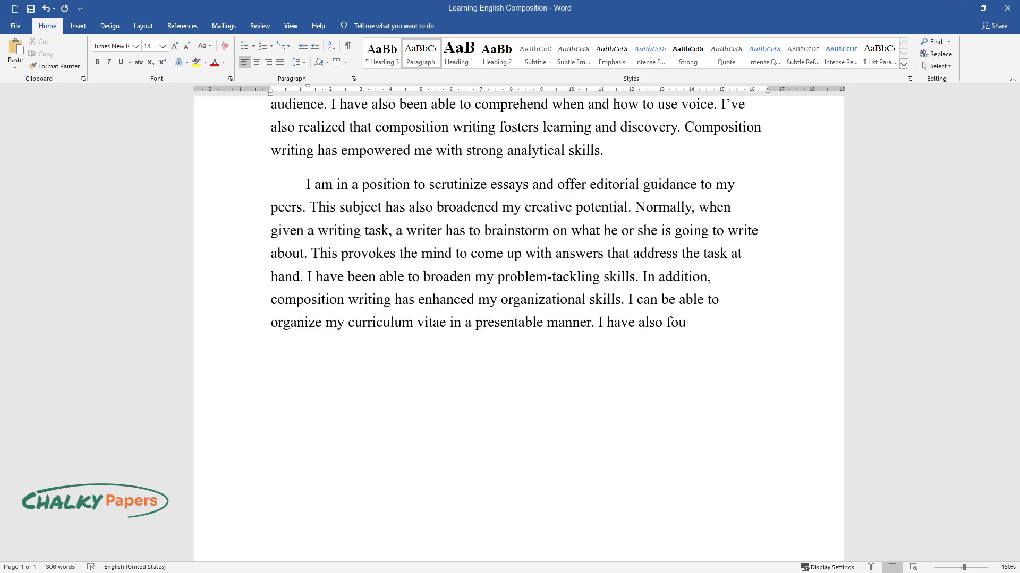
pyautogui.write('nd composition writing re')
pyautogui.write('sourcefu')
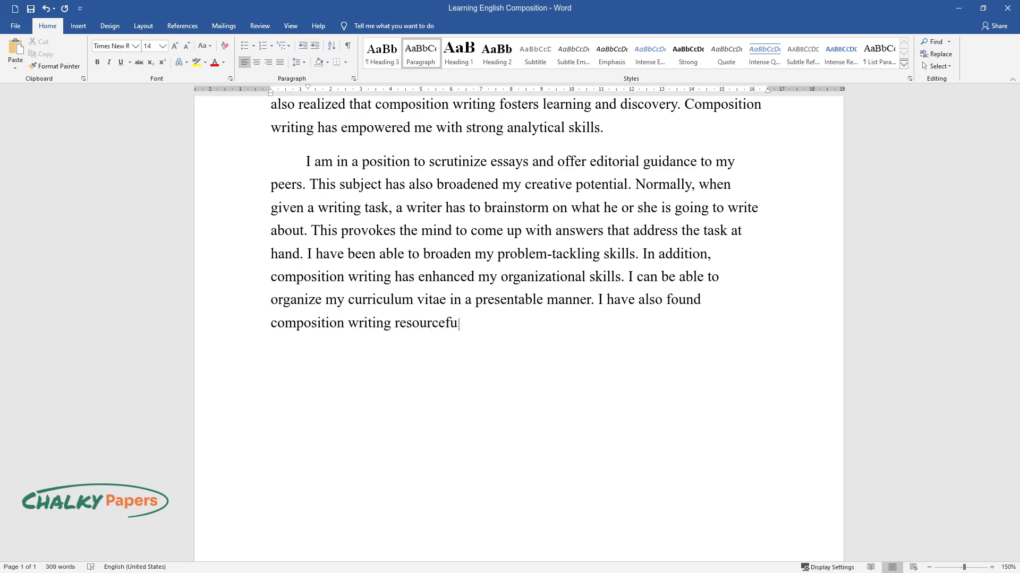
pyautogui.write('l in my other subjects especially ')
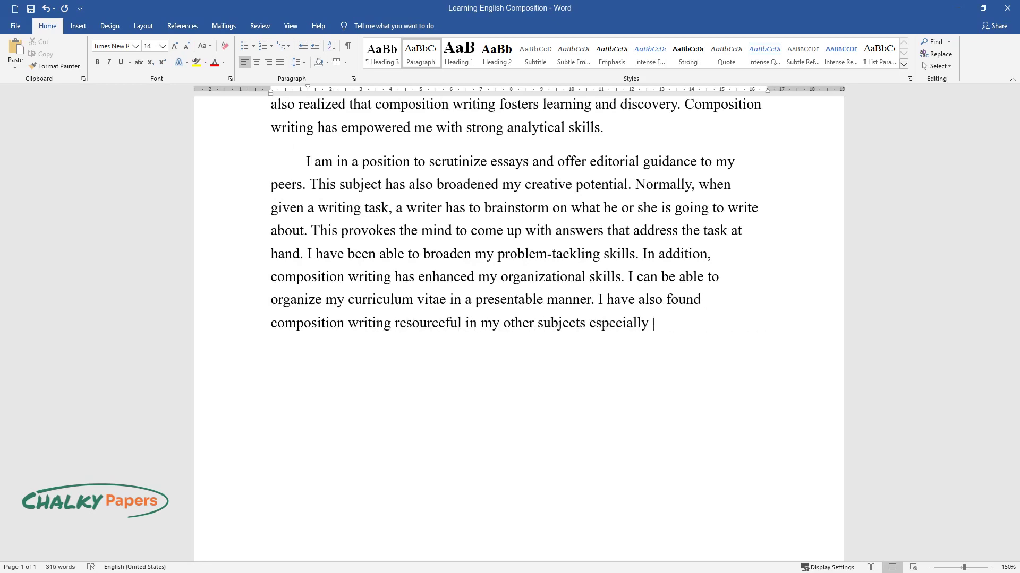
pyautogui.write('when writing research papers.')
# - Close the research-papers paragraph, add the reflection heading, and return to body text
pyautogui.press('Return')
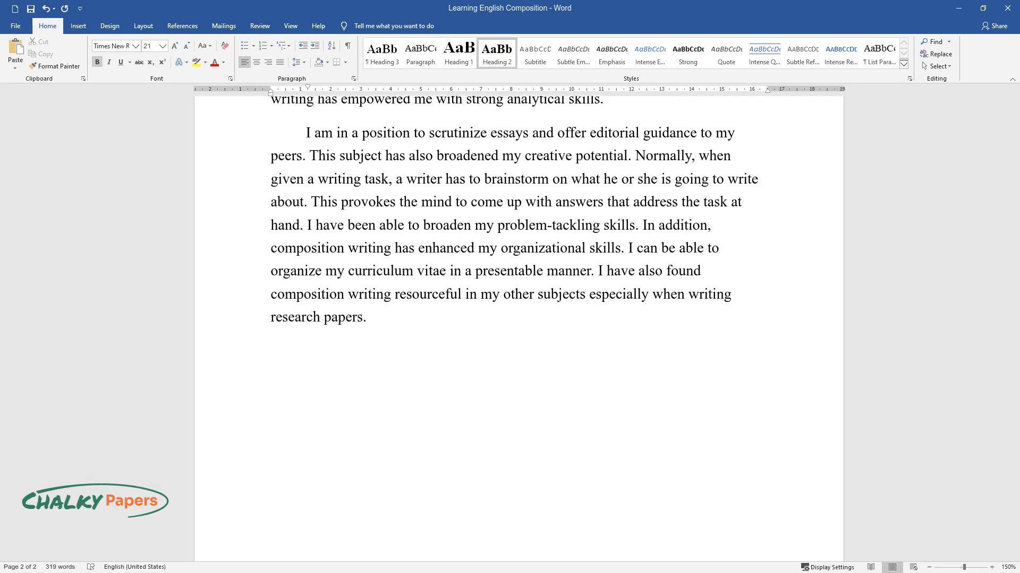
pyautogui.write('A reflection of m')
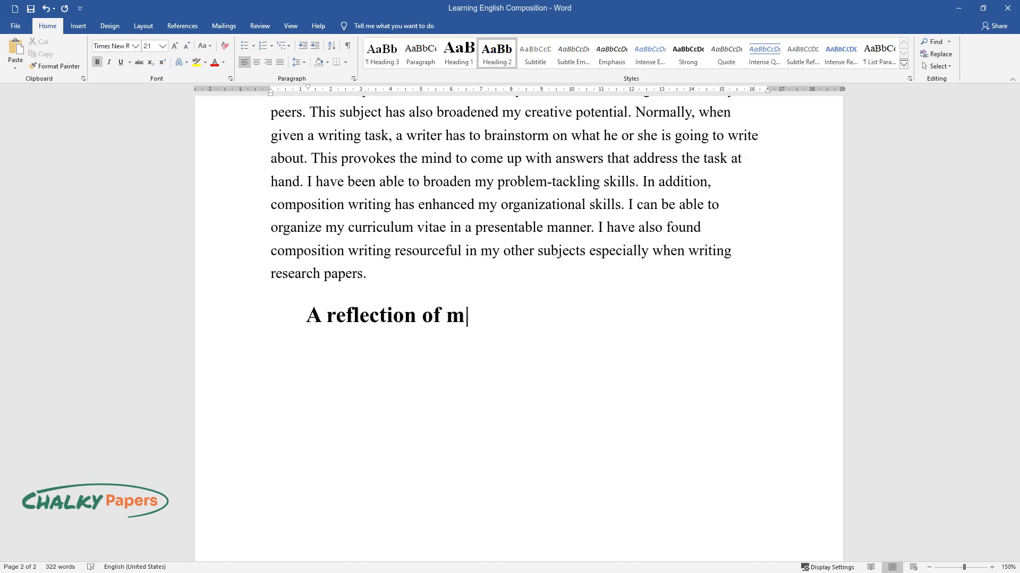
pyautogui.write('y experience in English compos')
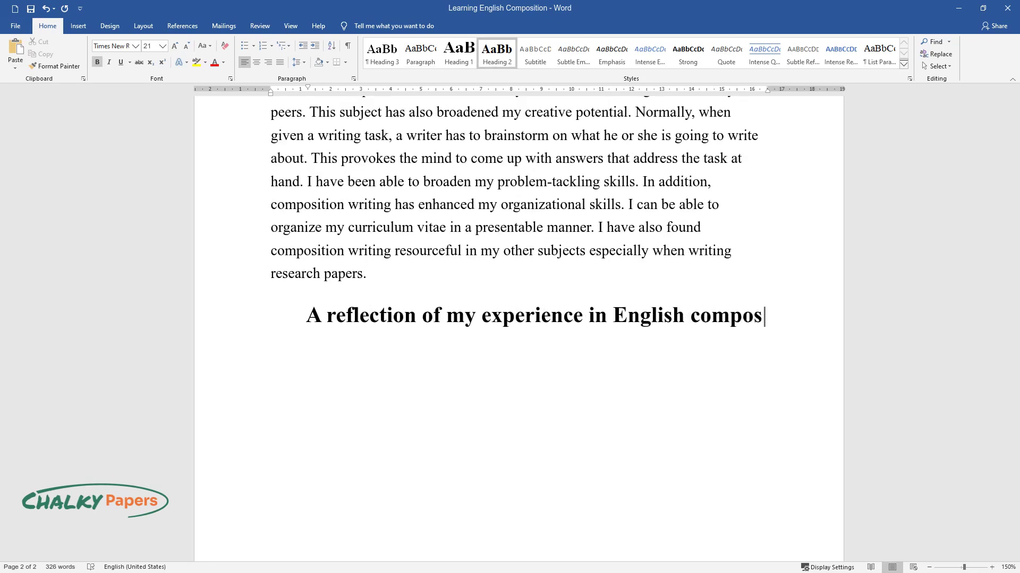
pyautogui.write('ition')
pyautogui.press('Return')
pyautogui.write('Com')
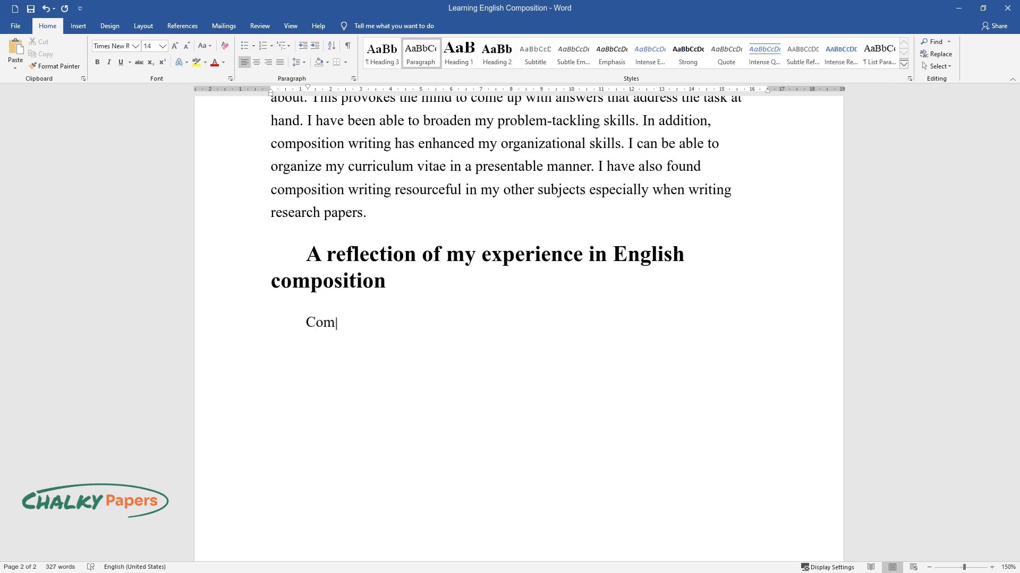
pyautogui.write('position writing has empowered me')
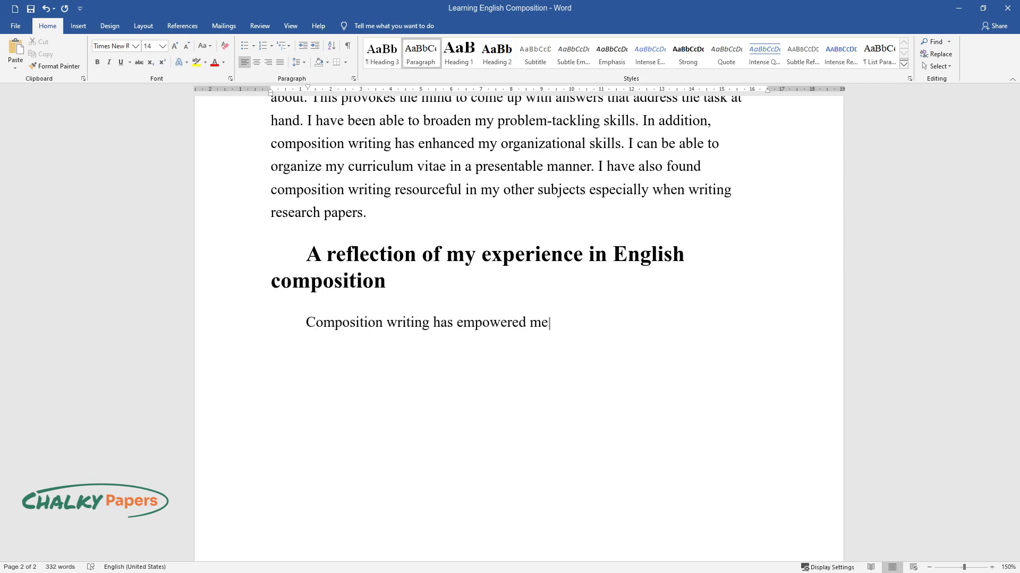
pyautogui.write(' with exceptional communication s')
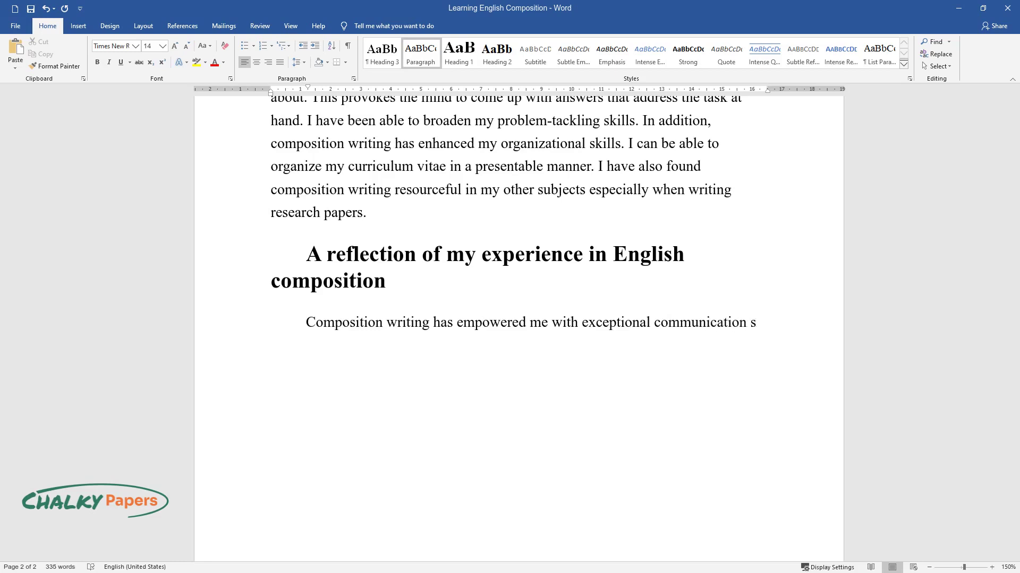
pyautogui.write('kills. I can express myself freely throu')
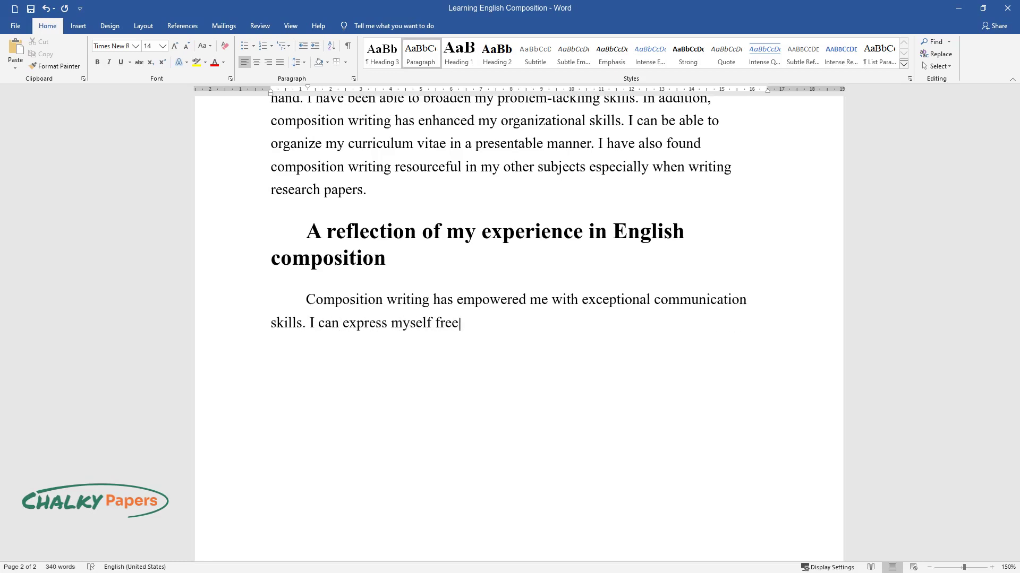
pyautogui.write('gh writing. Besides havin')
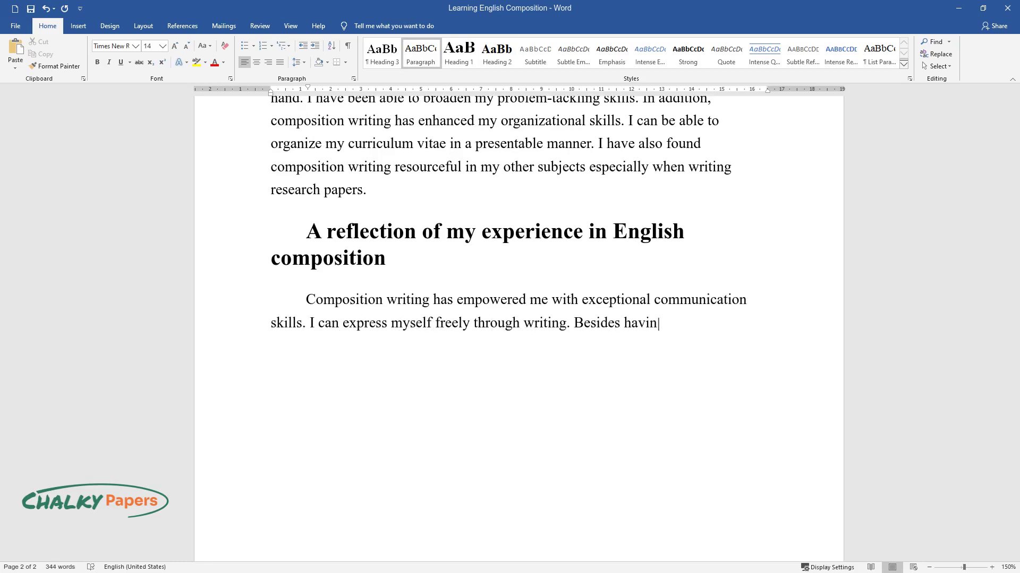
pyautogui.write('g improved my')
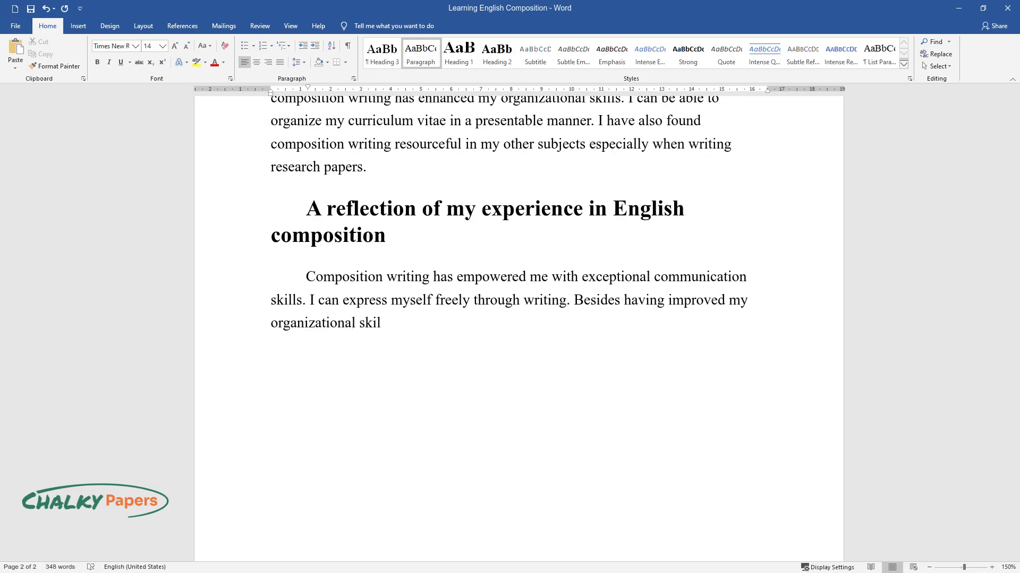
pyautogui.write(' organizational skills, composition writing has also ')
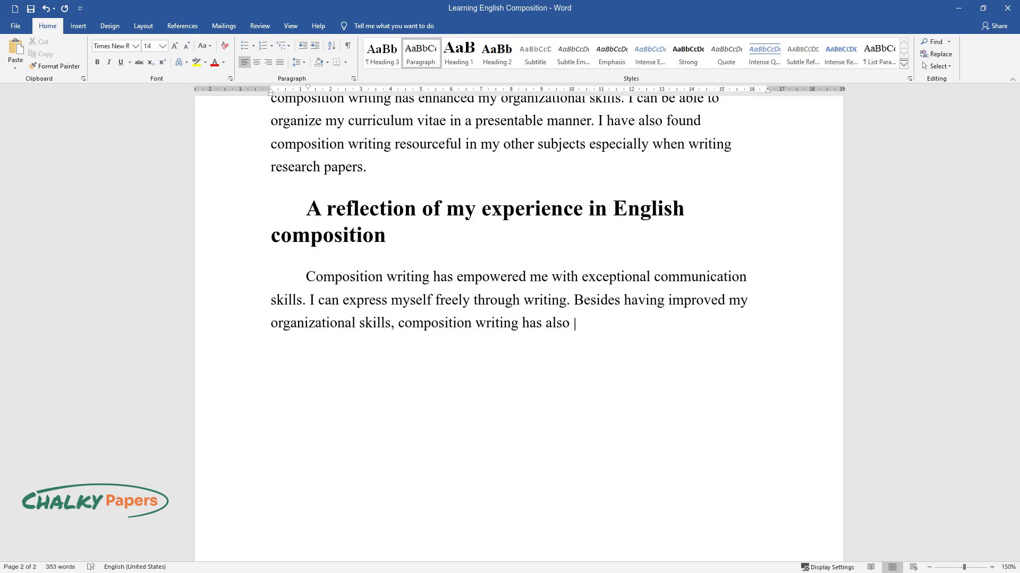
pyautogui.write('given me the confidence to tackle')
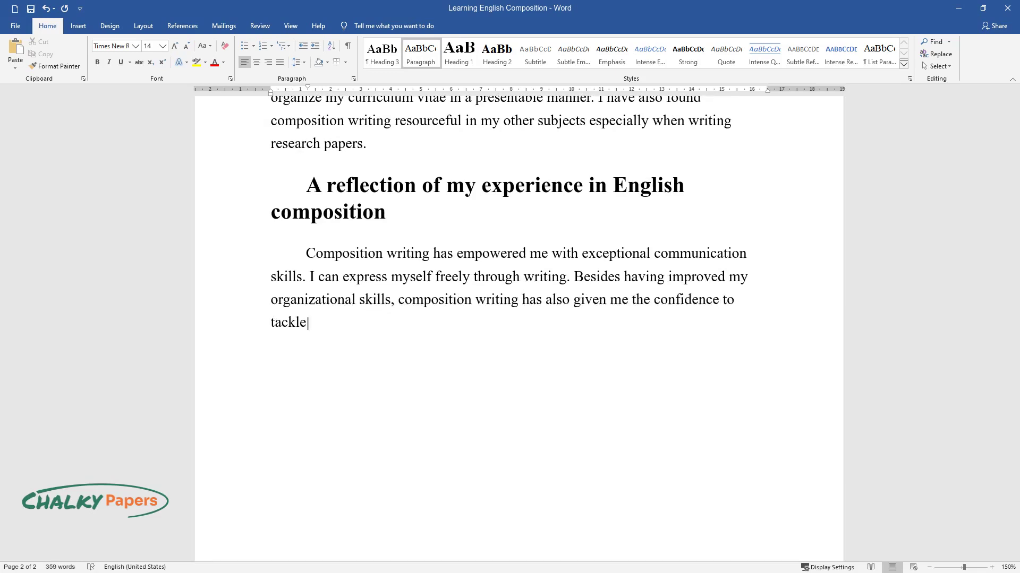
pyautogui.write(' new writing tasks. Composition')
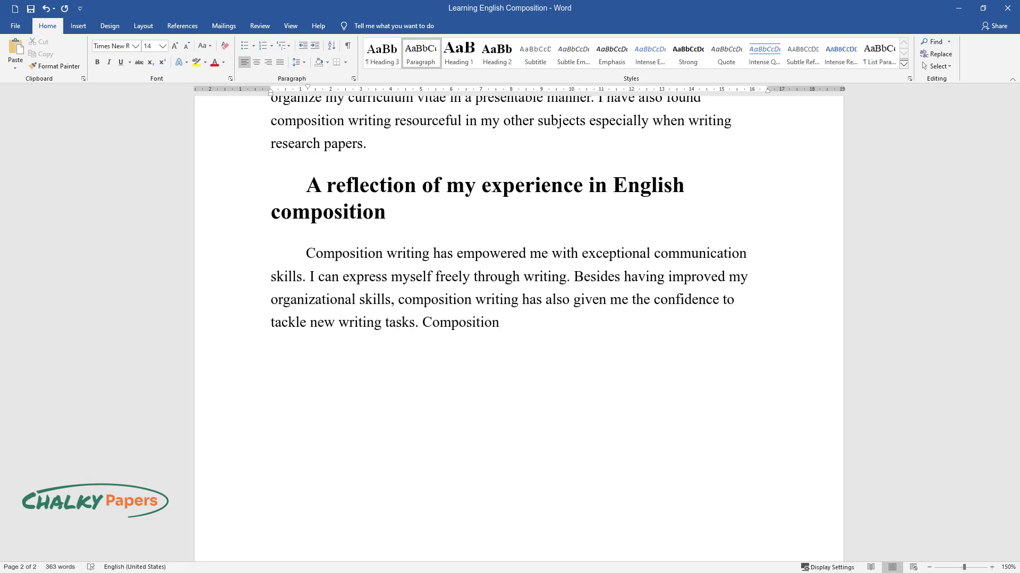
pyautogui.write(' writing has ignited my craftiness')
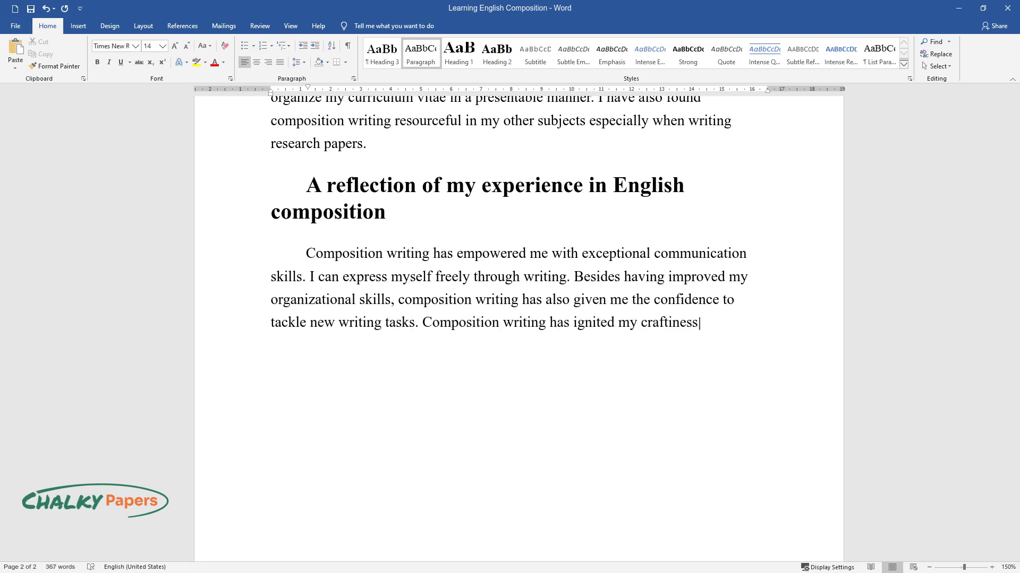
pyautogui.write('; a feature that has enabled me t')
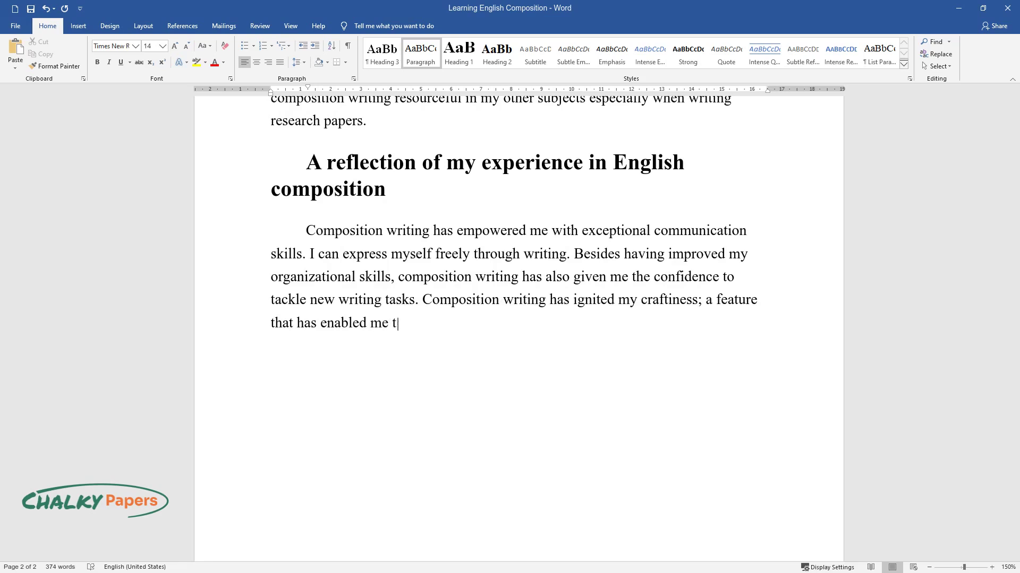
pyautogui.write('o write coherently and logically')
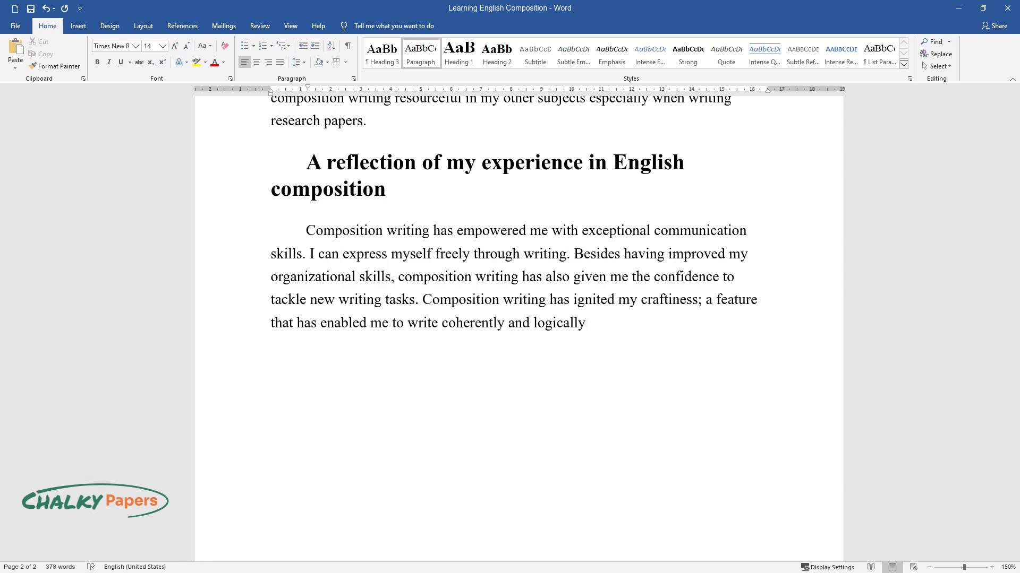
pyautogui.write('. To craft a composition, a write')
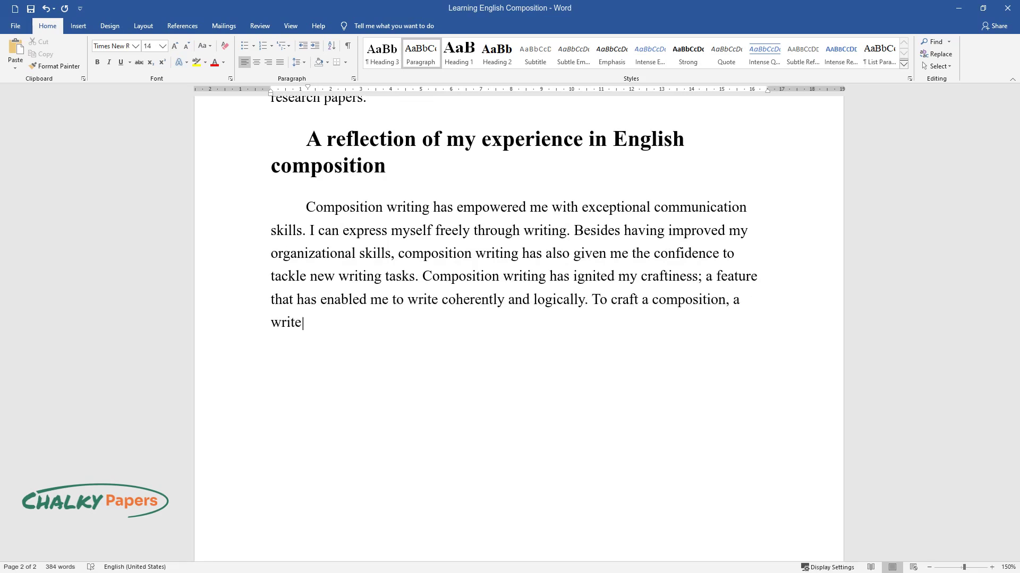
pyautogui.write('r needs to have a serene mind. Th')
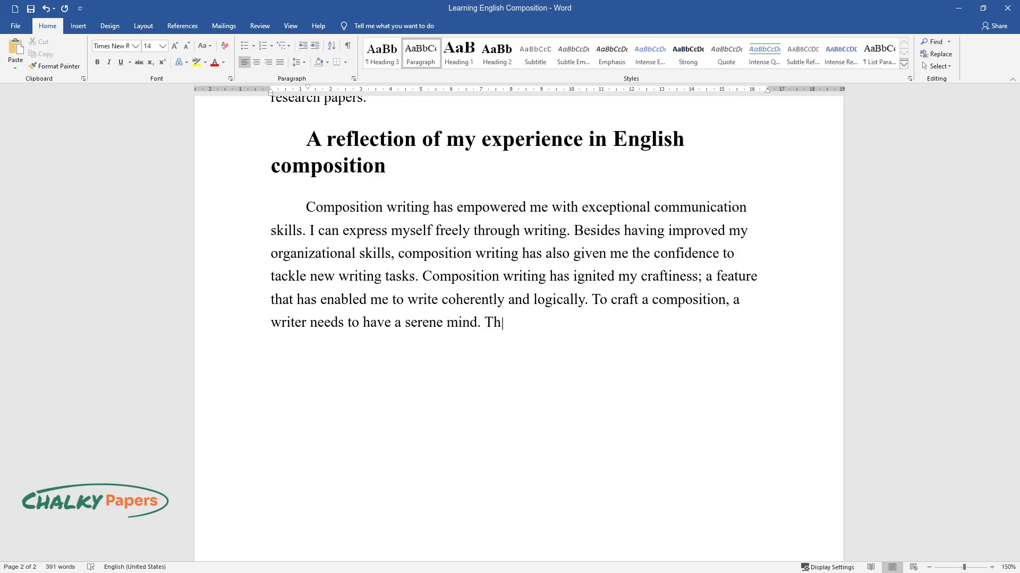
pyautogui.write('is enables the writer to organize ')
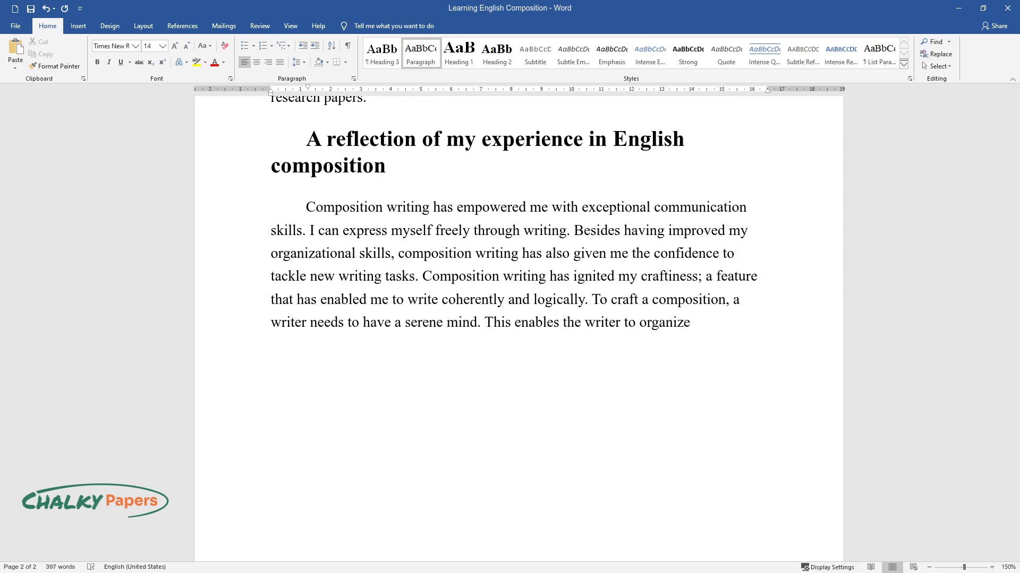
pyautogui.write('his or her')
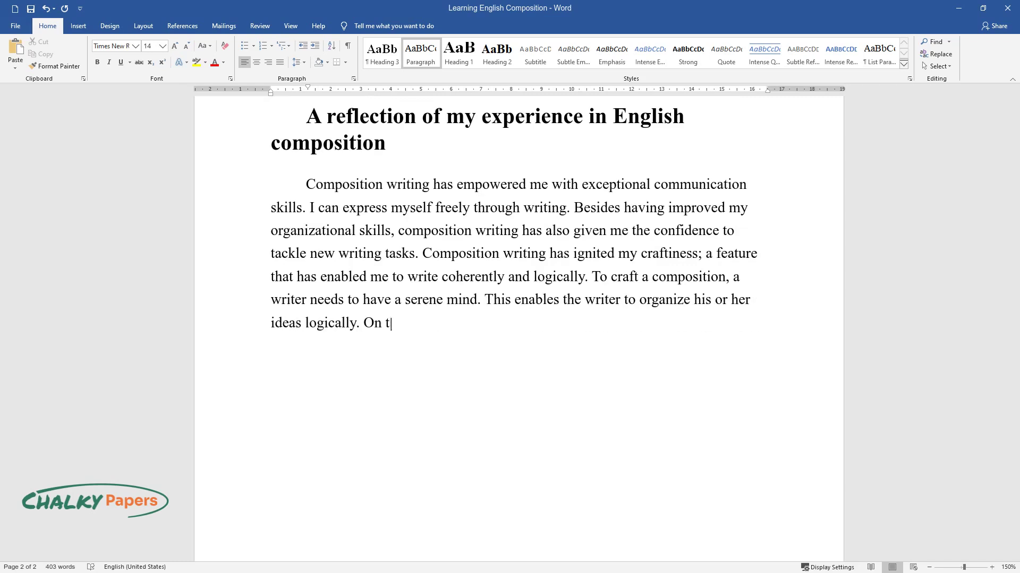
pyautogui.write(' ideas logically. On the other hand, I have learned to ')
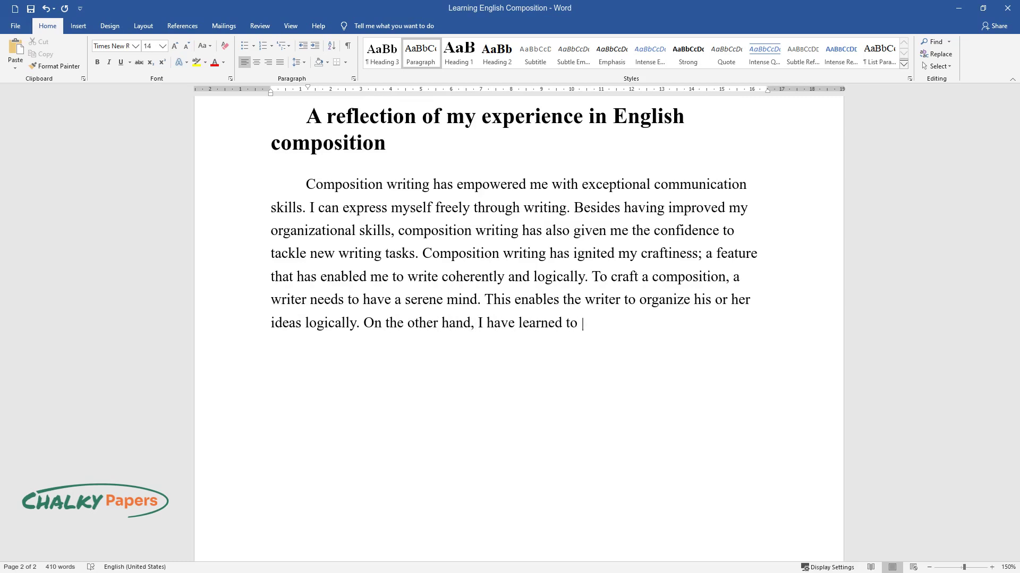
pyautogui.write('proofread my composition. I')
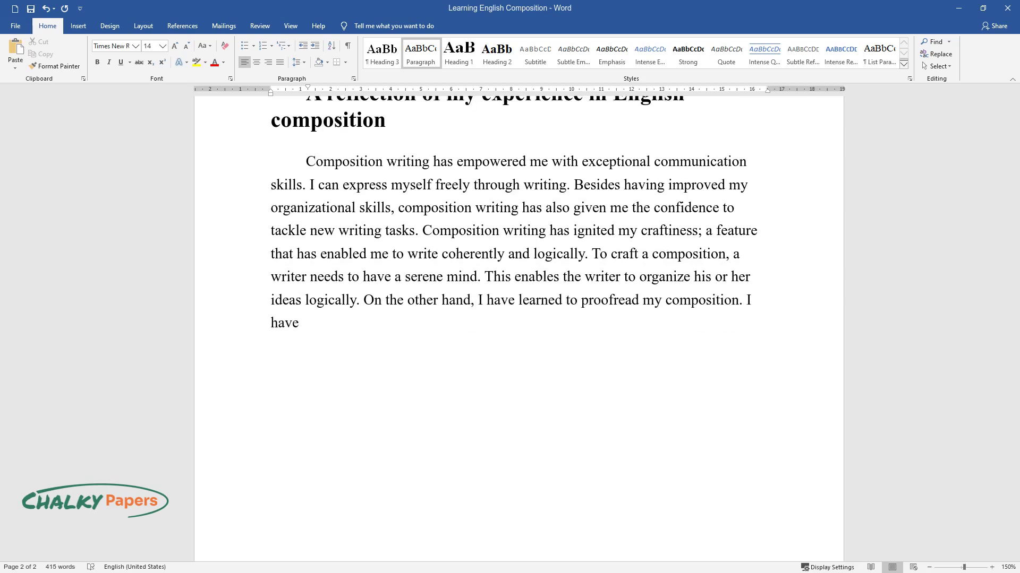
pyautogui.write(' have realized that my grammatical mis')
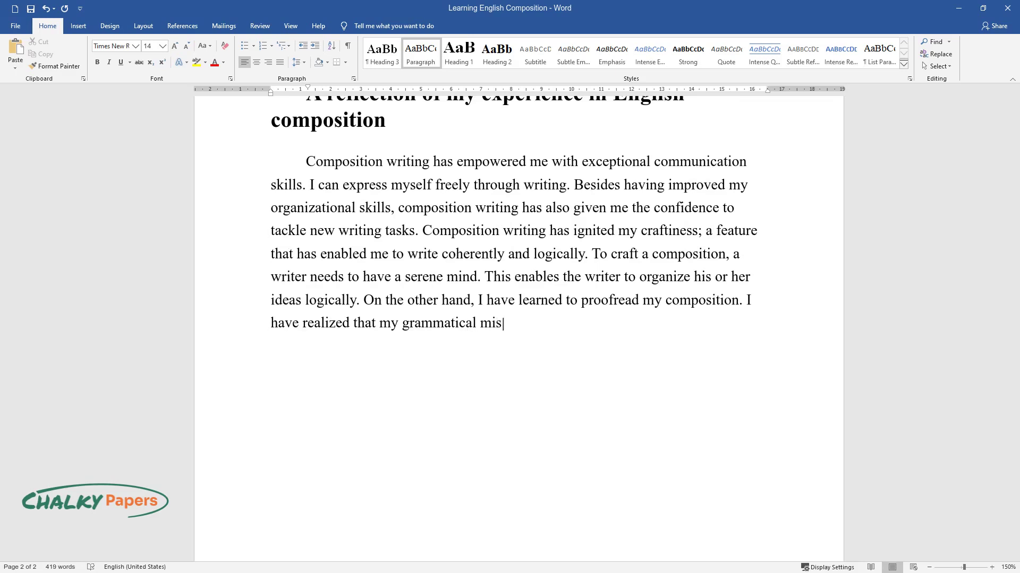
pyautogui.write('takes have been declining steadil')
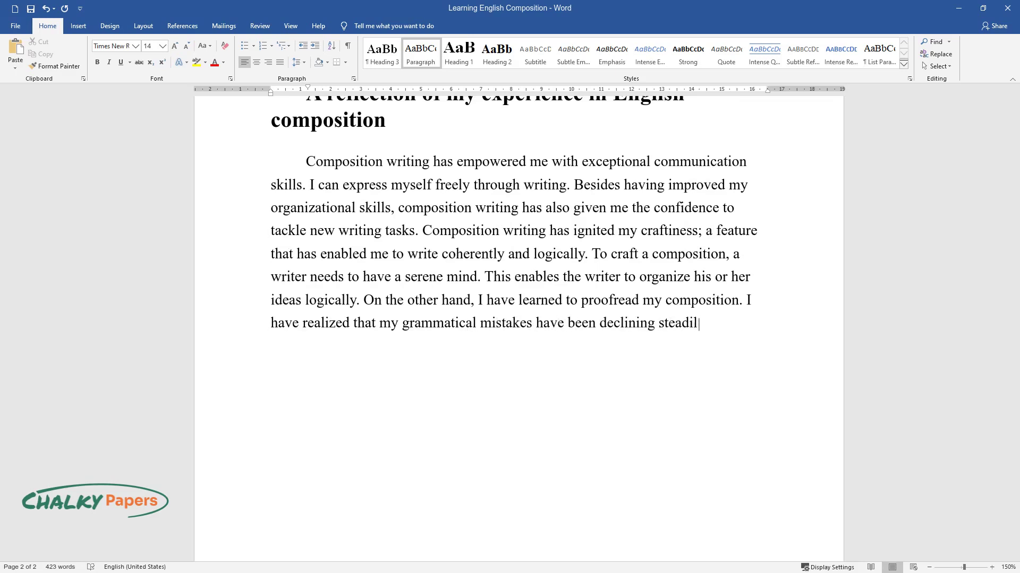
pyautogui.write('y.')
# - Complete the proofreading-gains and writing-process paragraphs, then begin the 'However,' paragraph
pyautogui.press('Return')
pyautogui.write('When writing ')
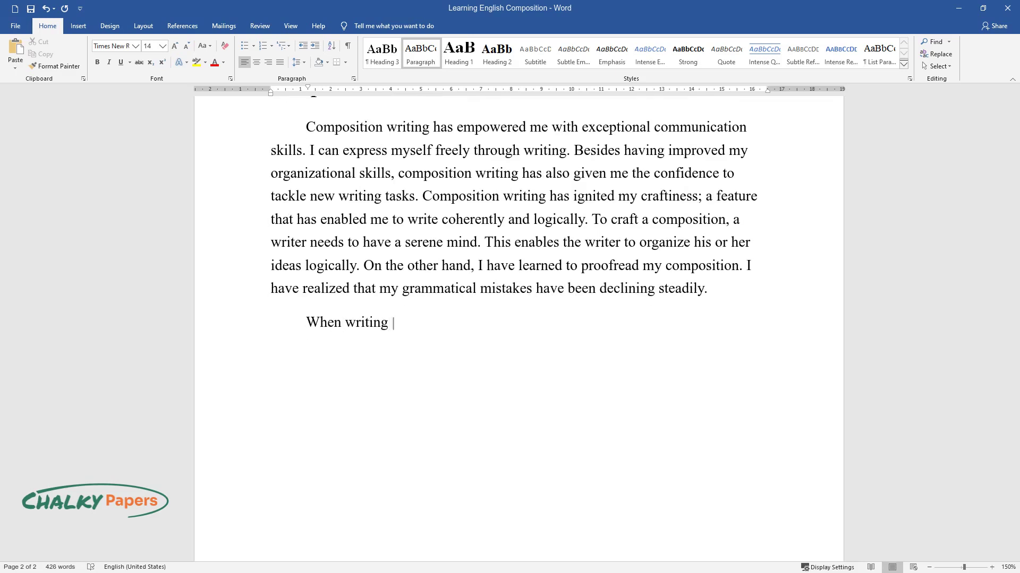
pyautogui.write('a composition, I always begin by d')
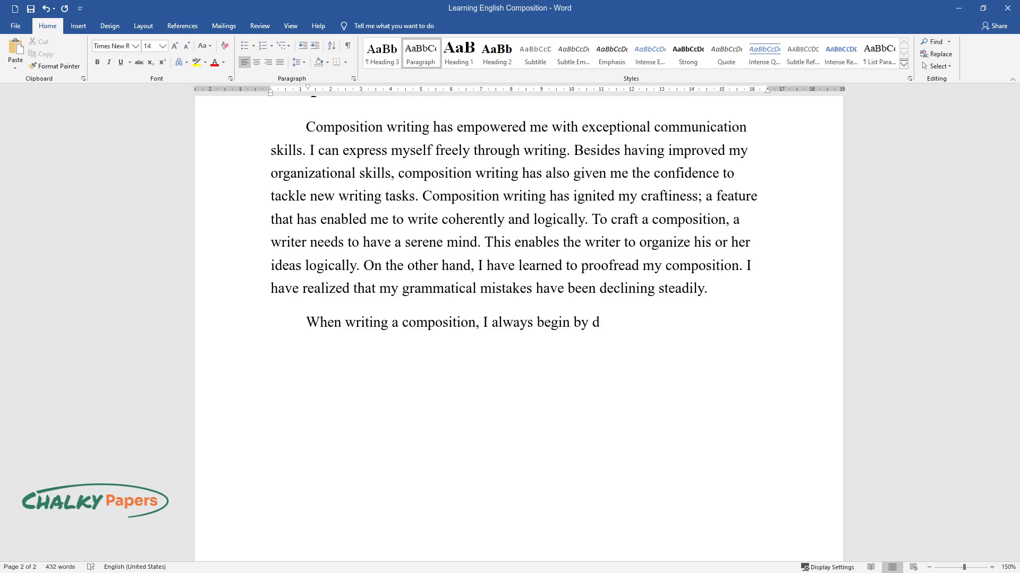
pyautogui.write('rafting a plan. I usually organize')
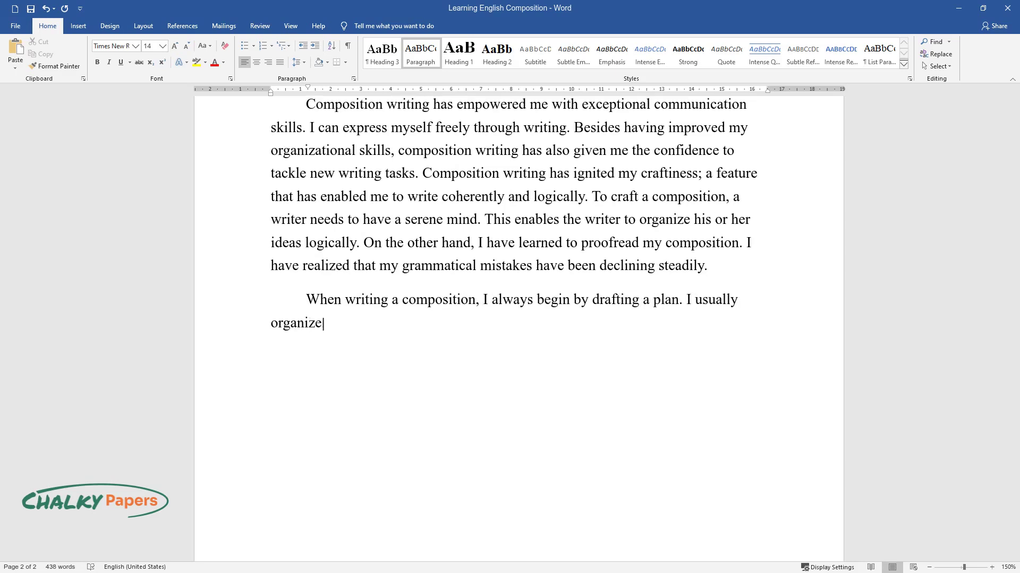
pyautogui.write(' my points the way they are suppo')
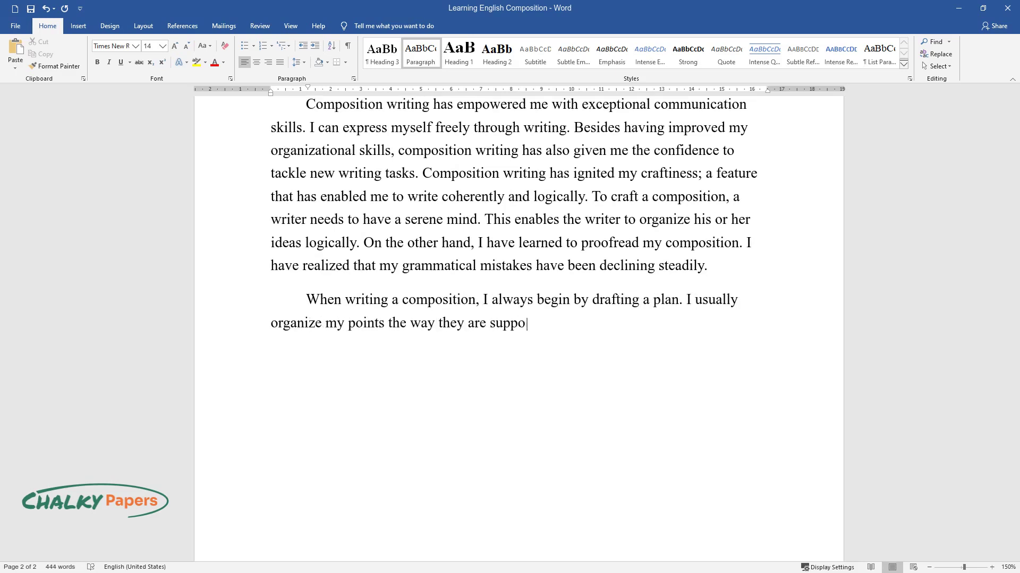
pyautogui.write('sed to flow in the composition to')
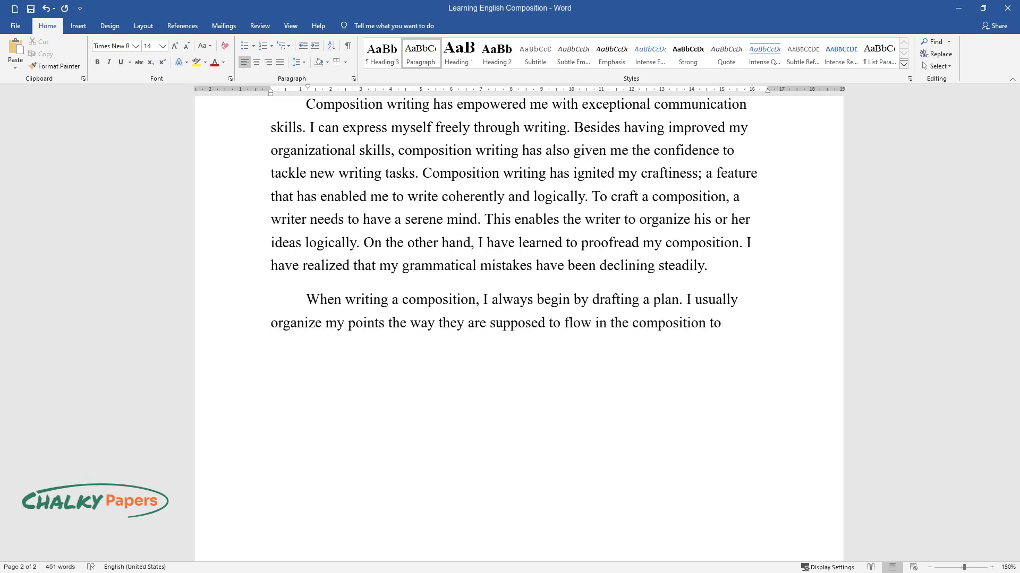
pyautogui.write(' have a clear sequence of ideas. Af')
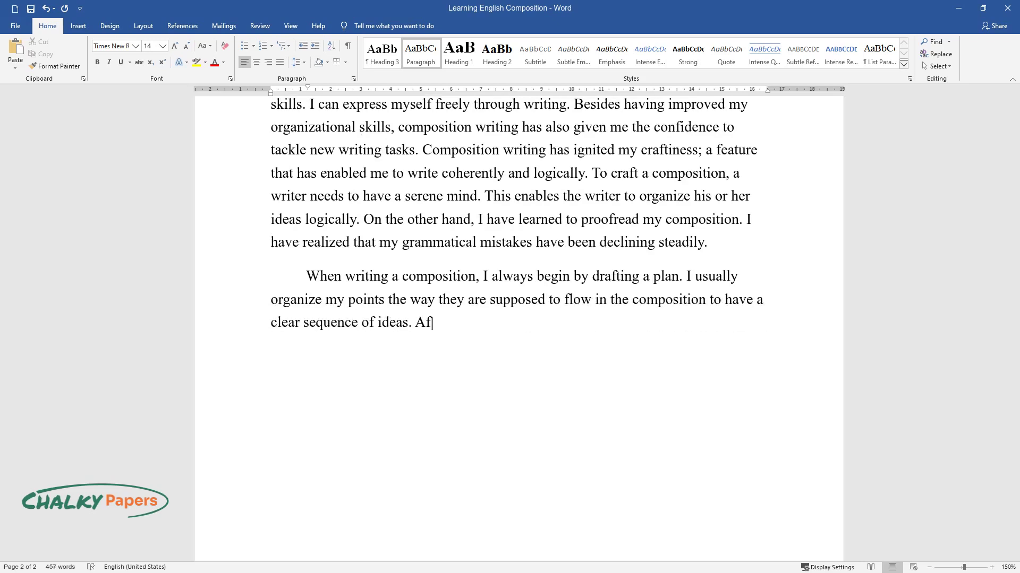
pyautogui.write('ter that, I normally embark on the')
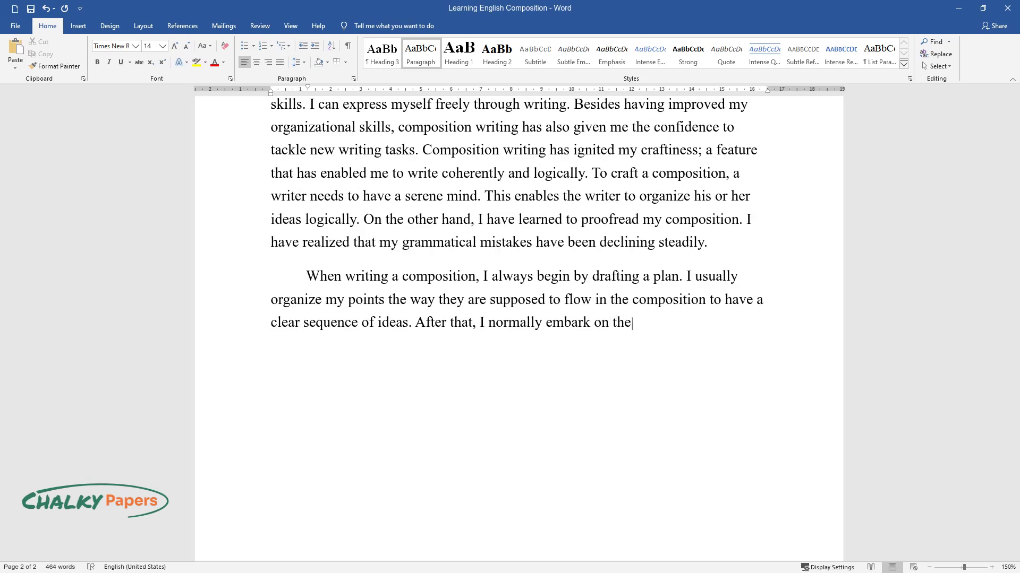
pyautogui.write(' actual writing process to')
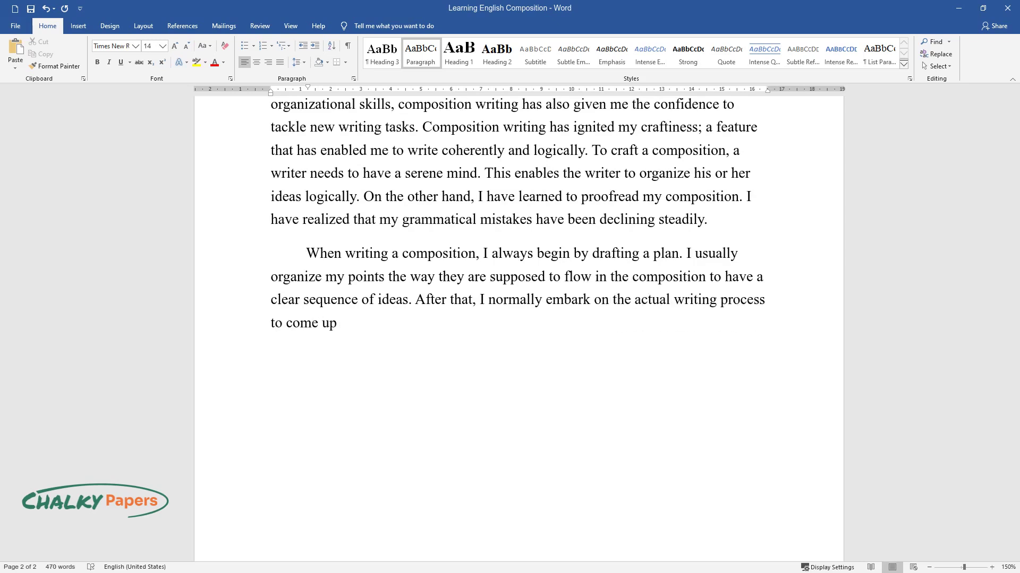
pyautogui.write("draft. Once I'm through w")
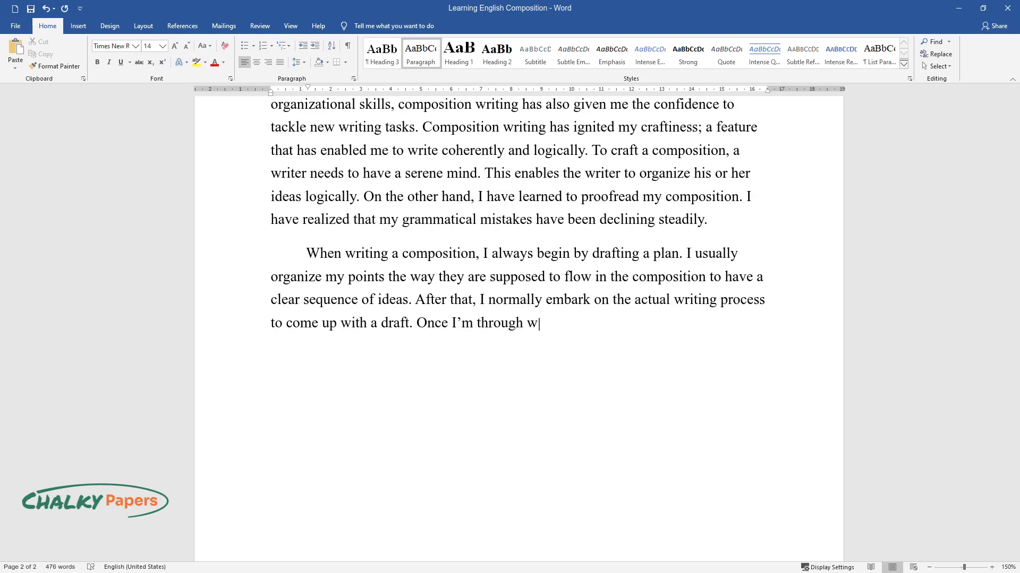
pyautogui.write('ith the draft, the step that follow')
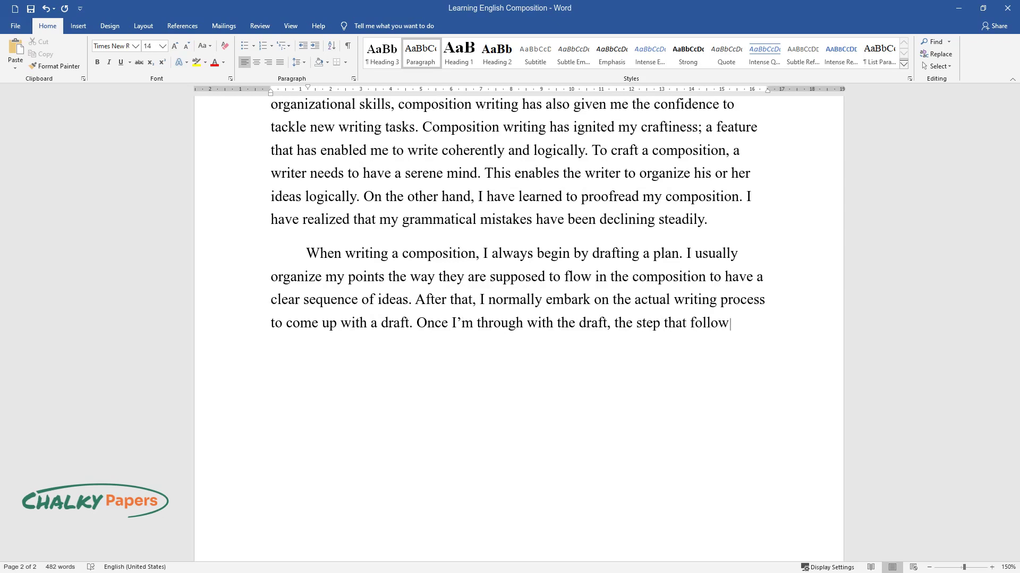
pyautogui.write('s next involves revision. I normal')
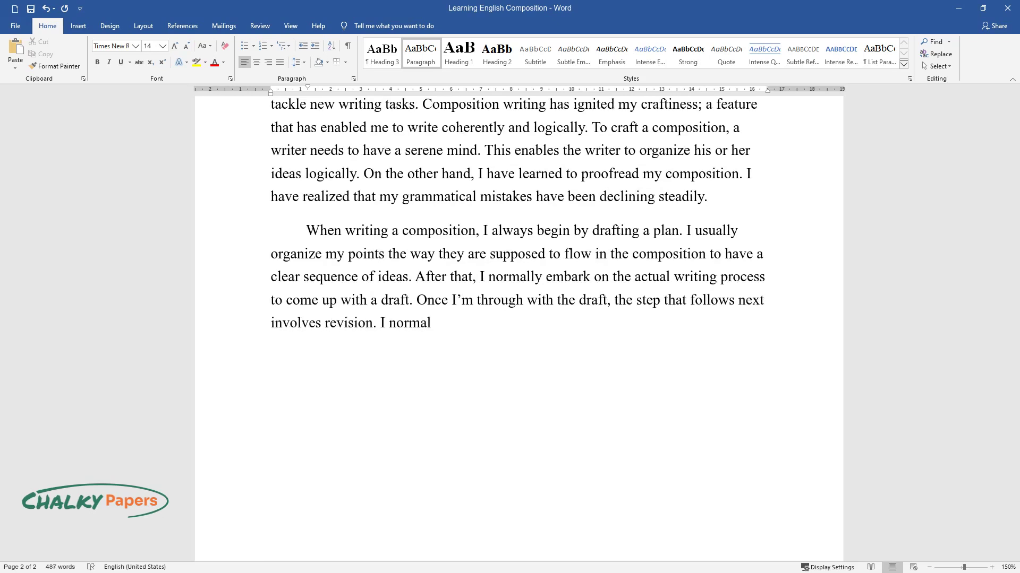
pyautogui.write('ly countercheck to see whether all')
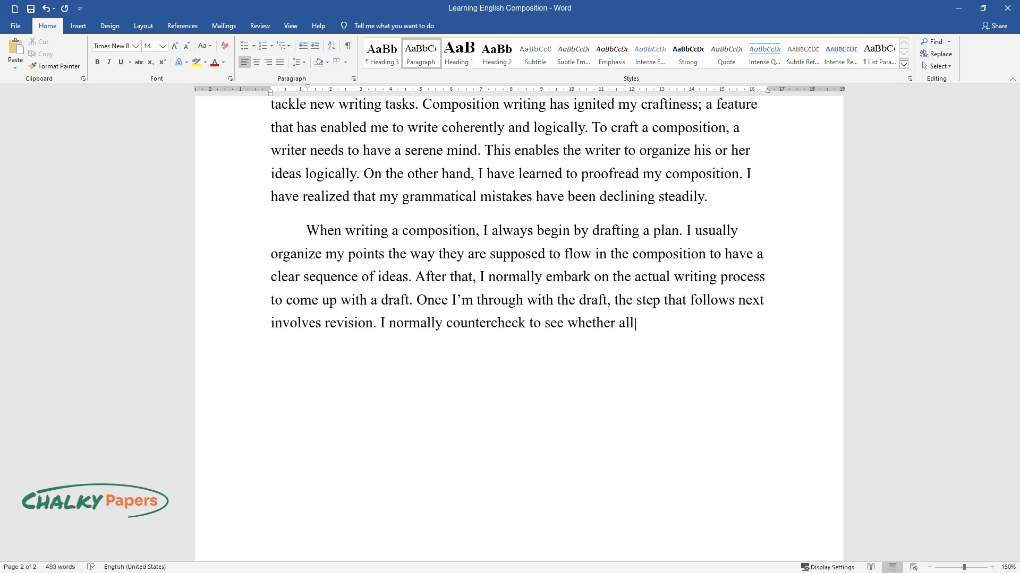
pyautogui.write(' points have been included accordi')
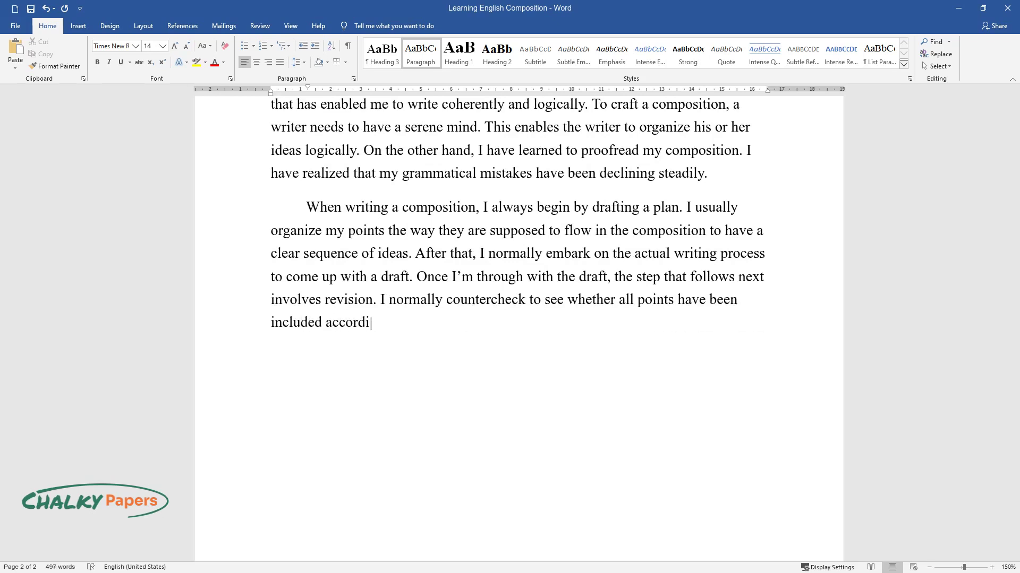
pyautogui.write('hereafter')
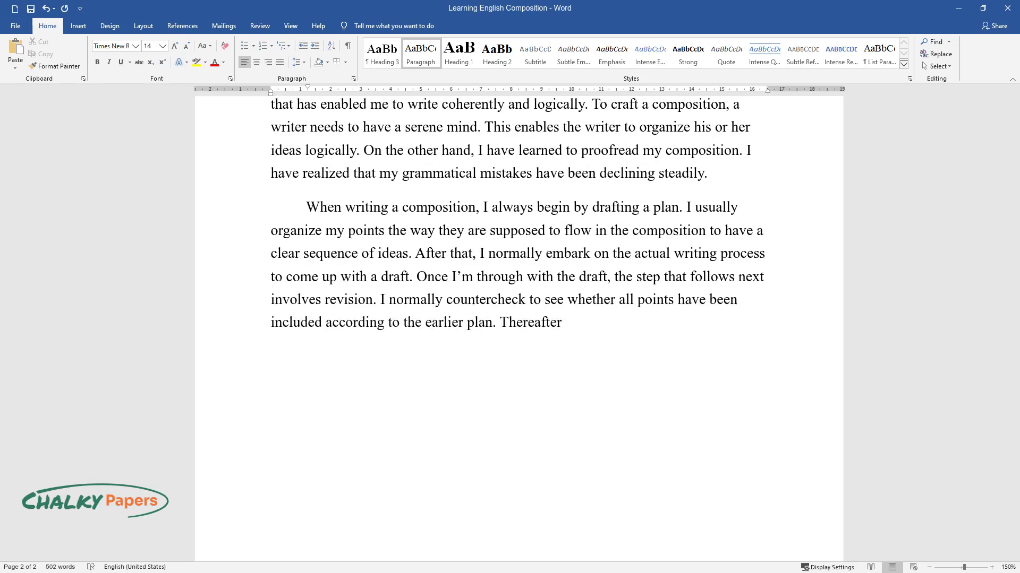
pyautogui.write(', I normally scrutinize the paper')
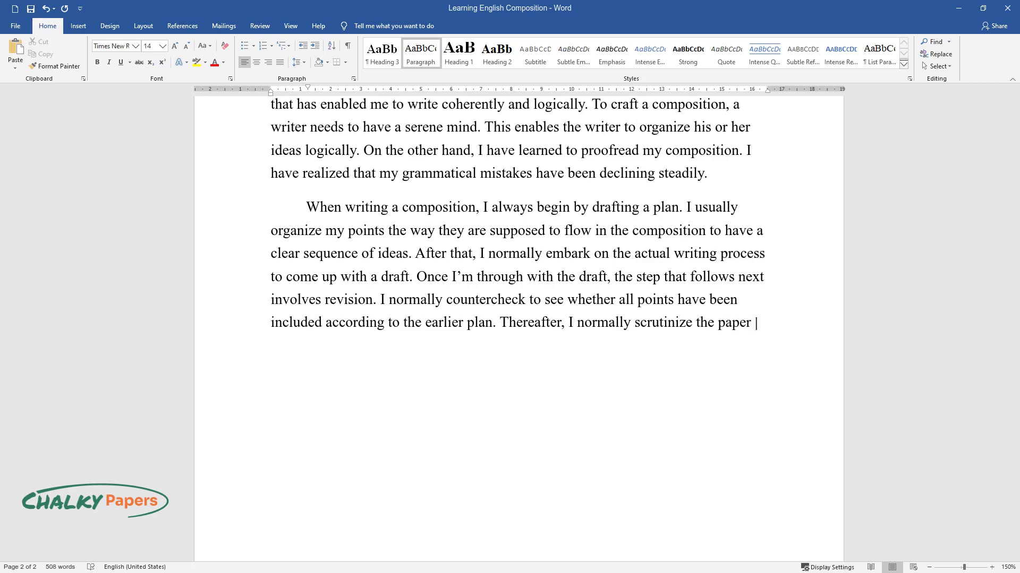
pyautogui.write('to check for grammatical and spell')
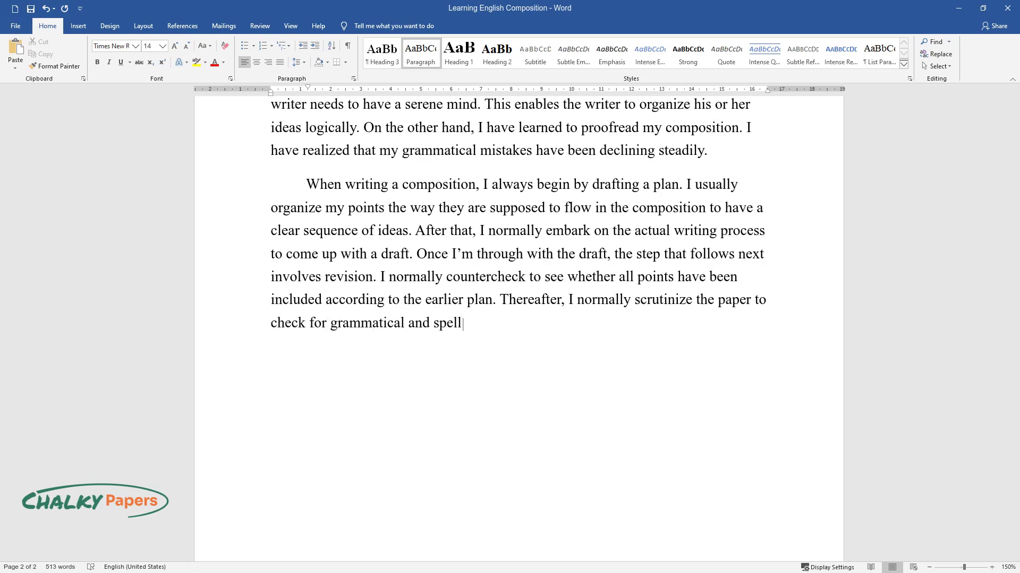
pyautogui.write('ing mistakes. I usually finalize')
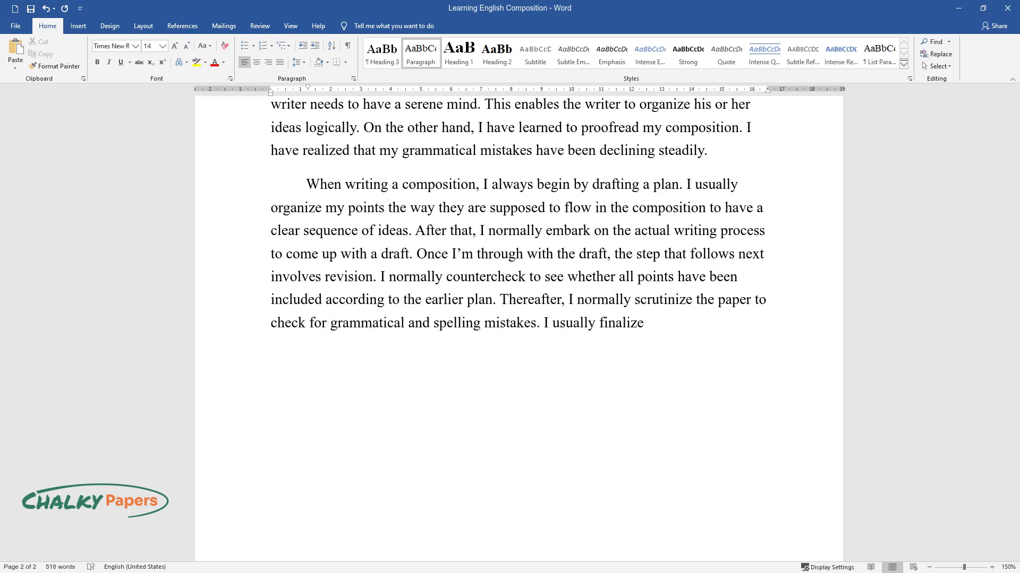
pyautogui.write(' by proofreading at least twice bef')
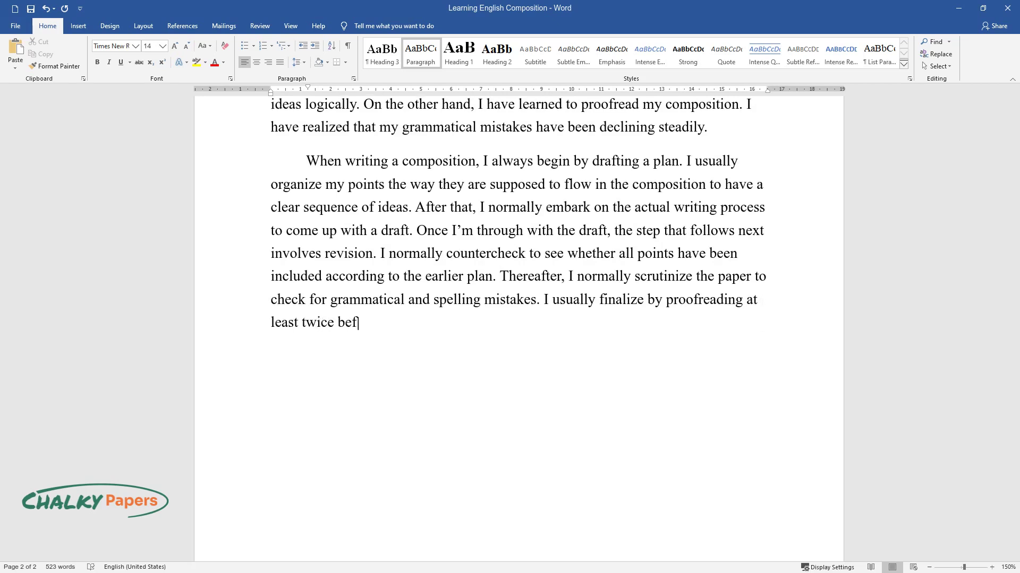
pyautogui.write('ore submitting my composition as c')
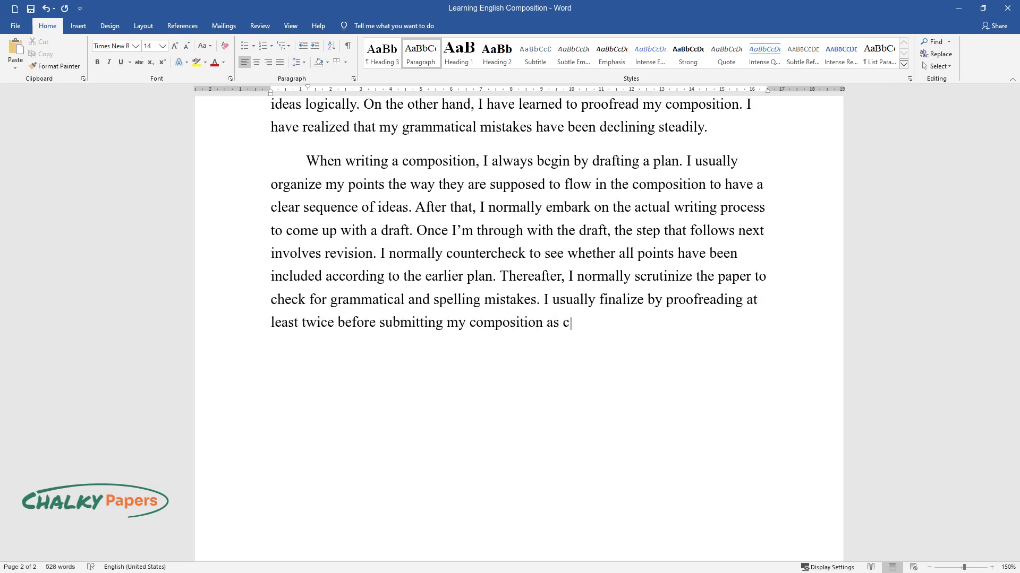
pyautogui.write('omplete.')
pyautogui.press('Return')
pyautogui.write('However,')
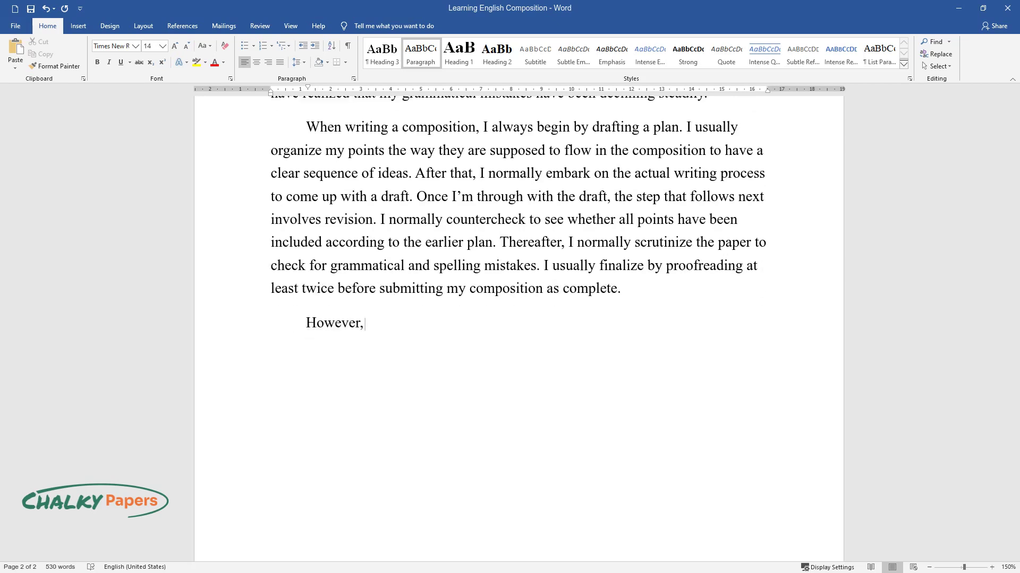
pyautogui.write(" I'm still encountering difficul")
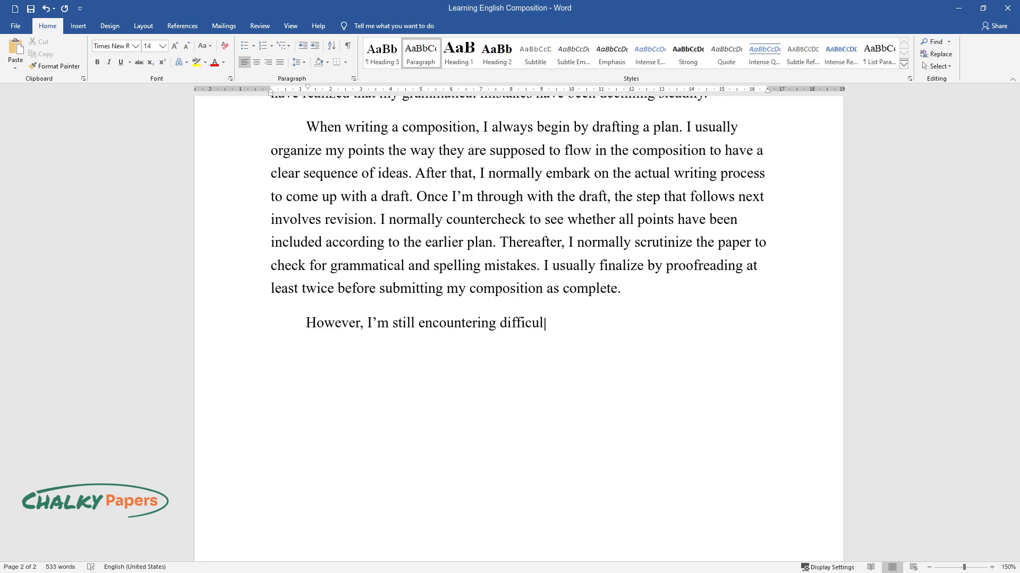
pyautogui.write('ties when writing under a limited')
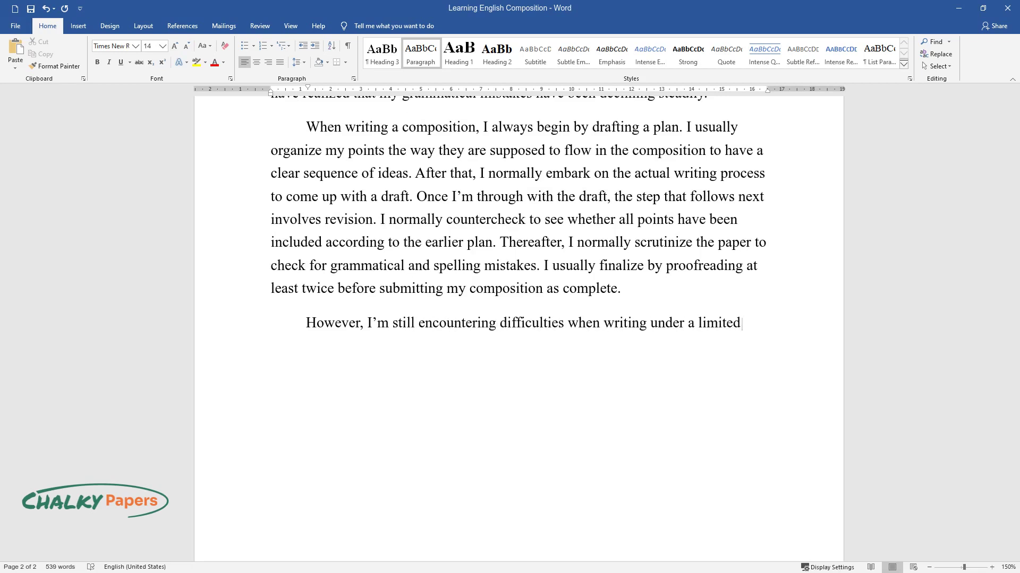
pyautogui.write(' time. I requiresufficient time')
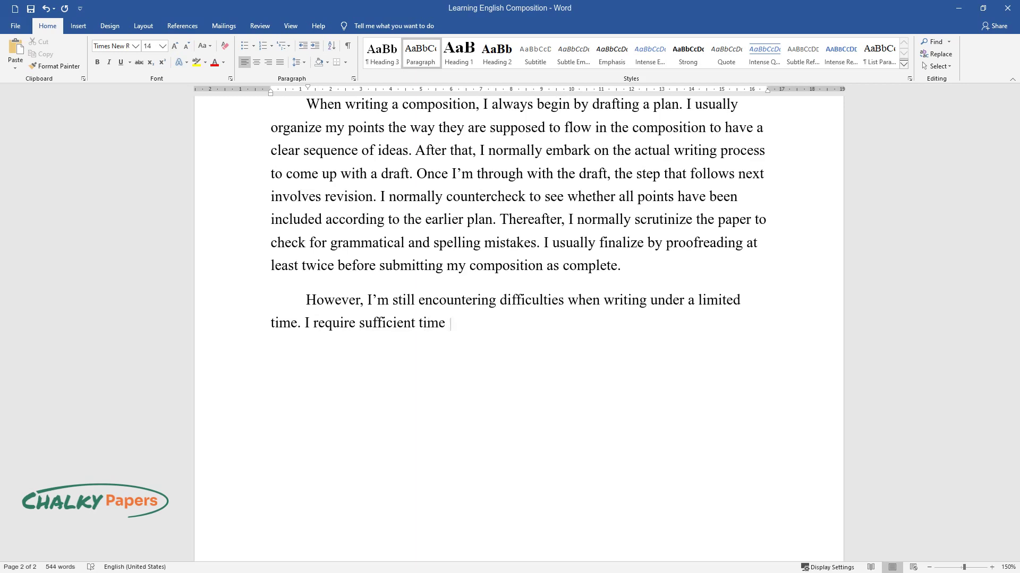
pyautogui.write(' to brainstorm on the topic to be')
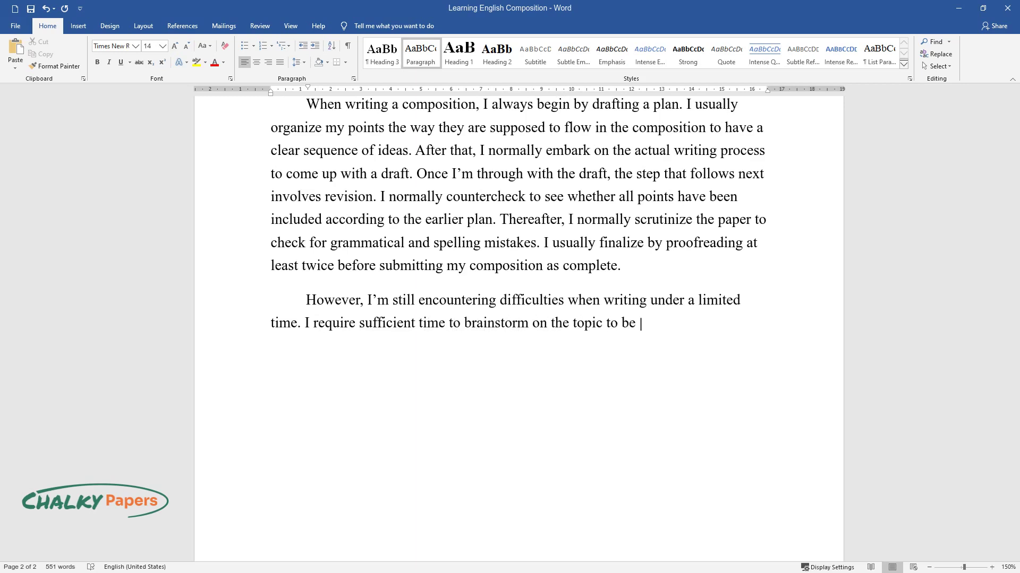
pyautogui.write('discussed to synthesize logical')
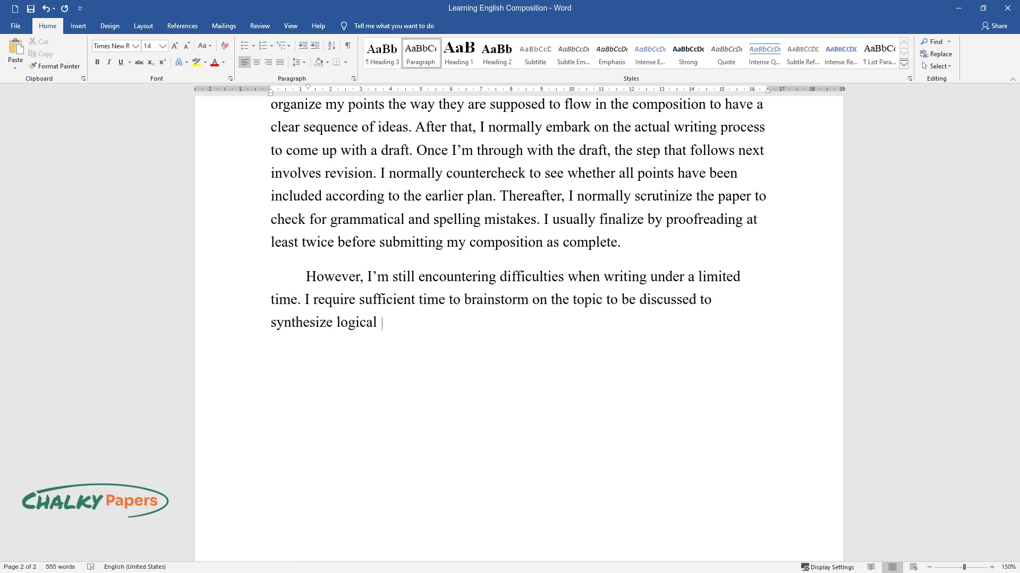
pyautogui.write('ideas to be used in the compositi')
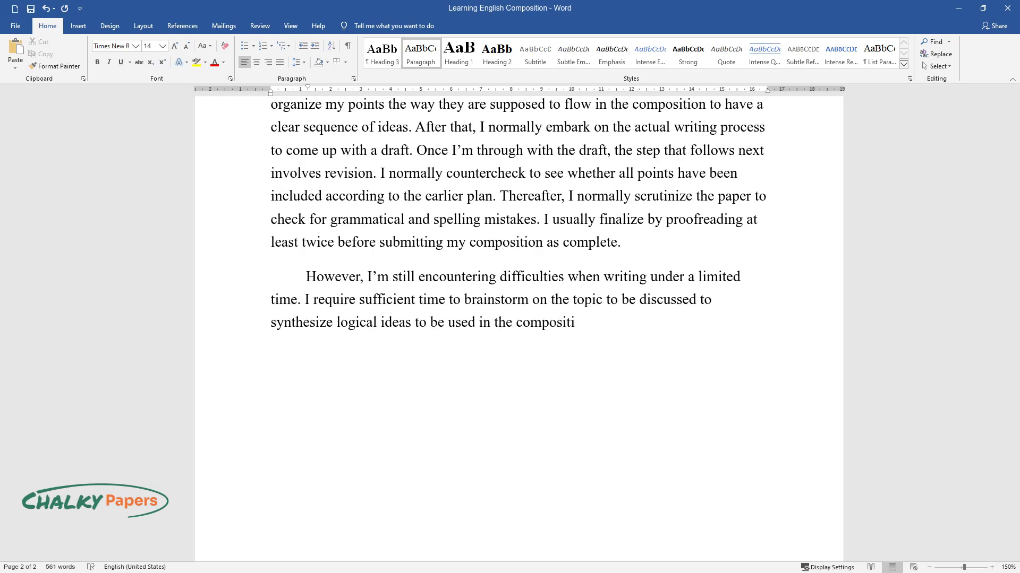
pyautogui.write('in myself to enh')
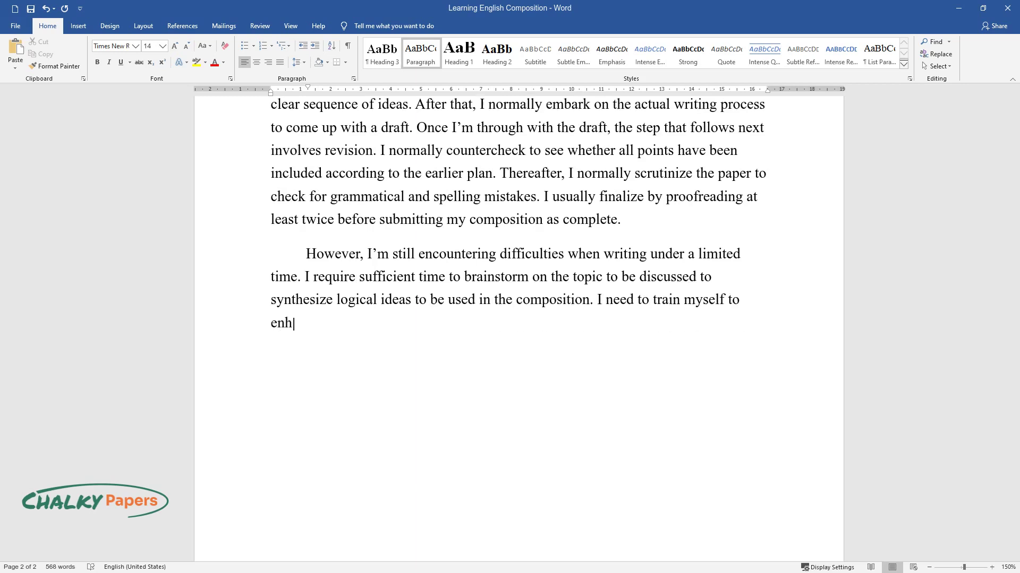
pyautogui.write('ance my writing speed. I do work')
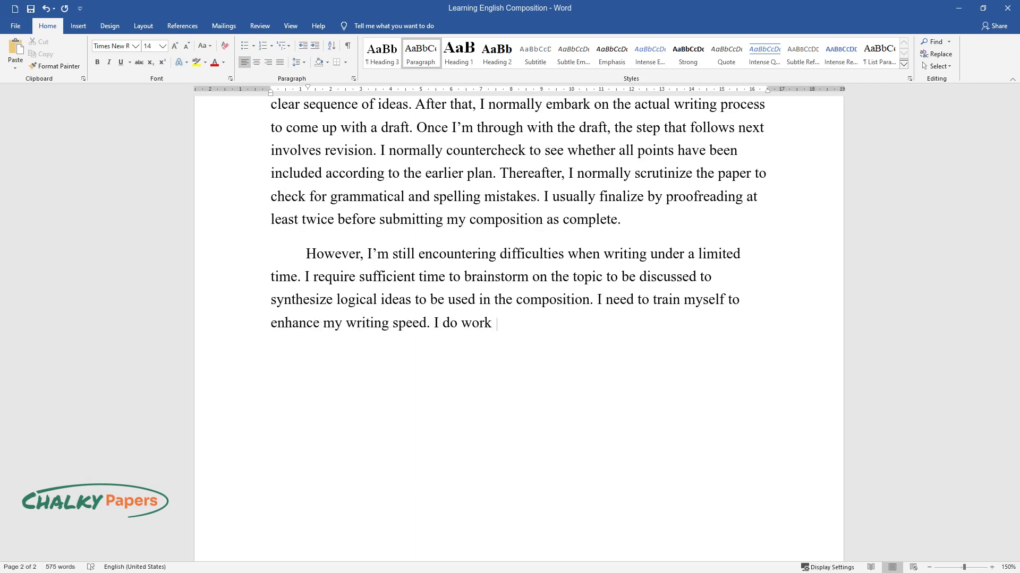
pyautogui.write(' well when giventime to research')
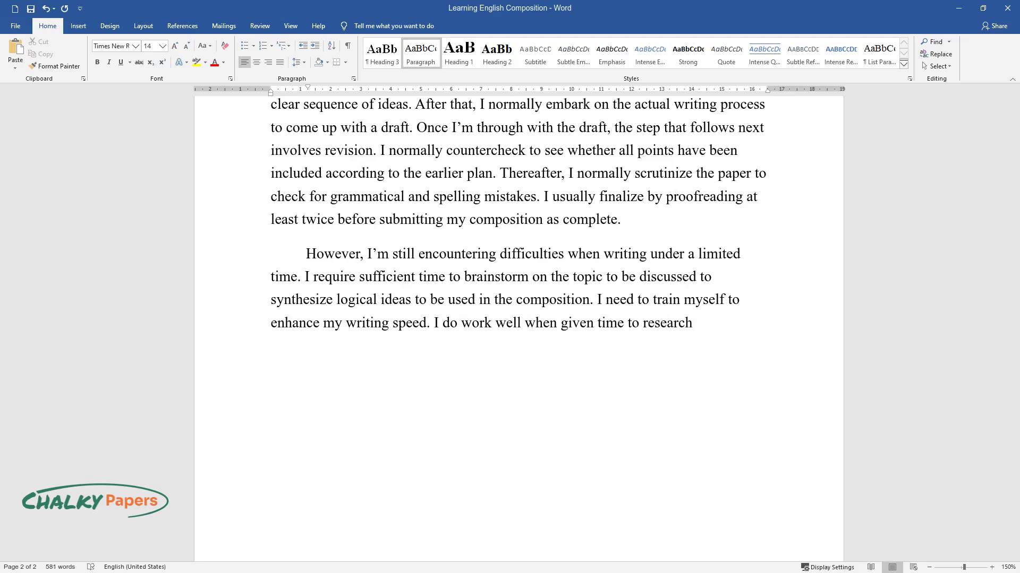
pyautogui.write(' the topic. My overall writing pe')
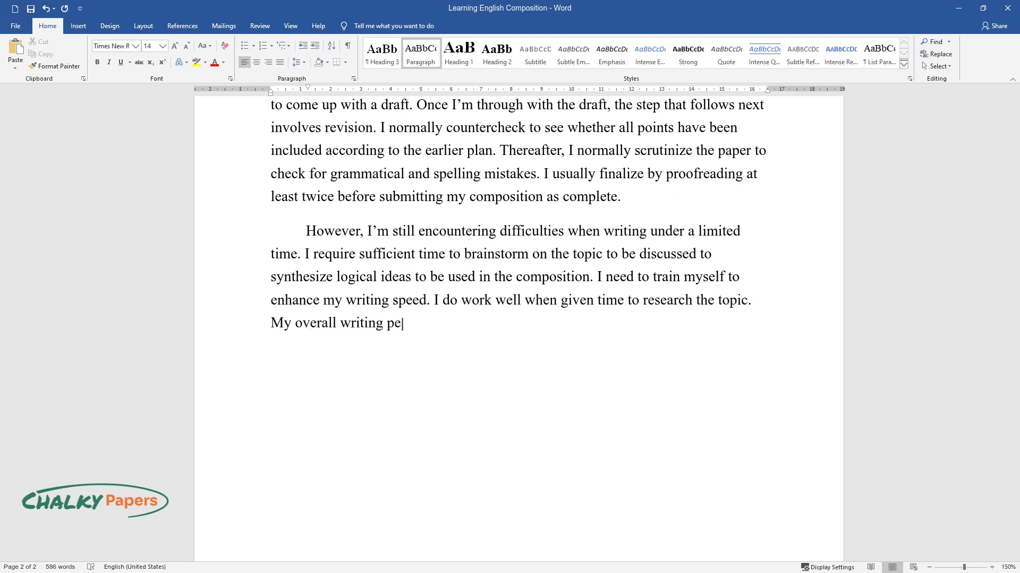
pyautogui.write('rformance has increased steadily.')
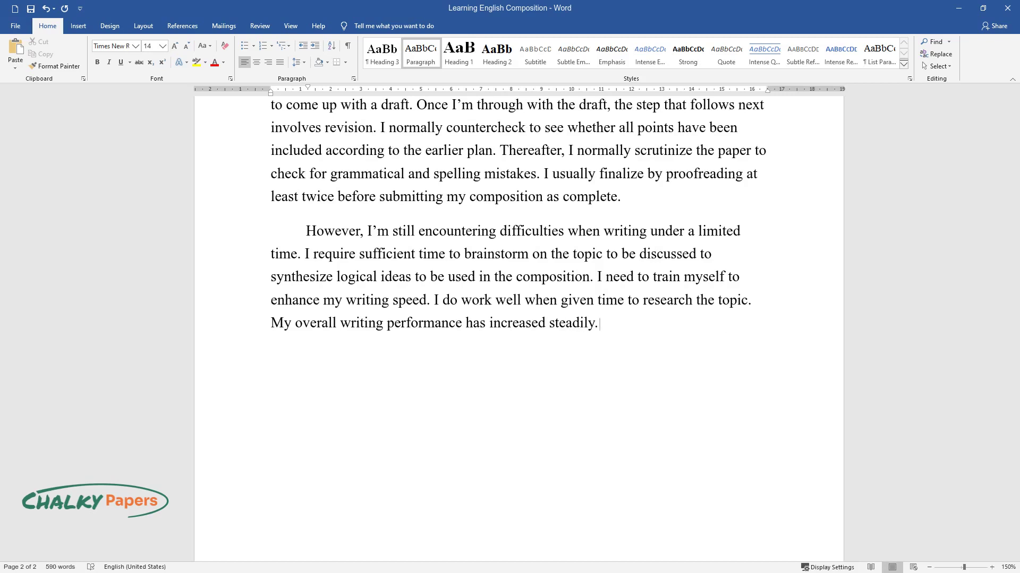
pyautogui.write('onfidently state that I a')
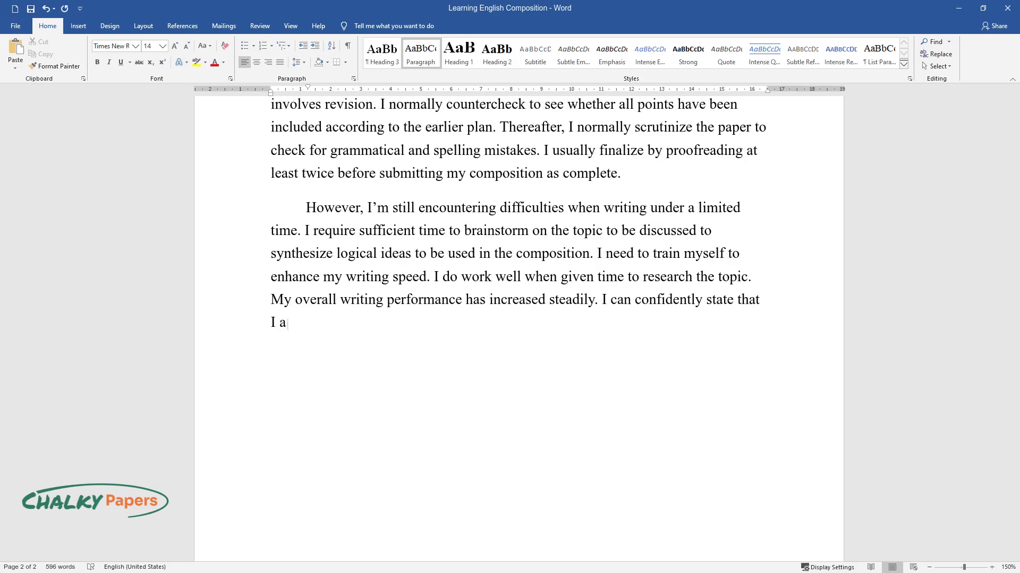
pyautogui.write('to compose compos')
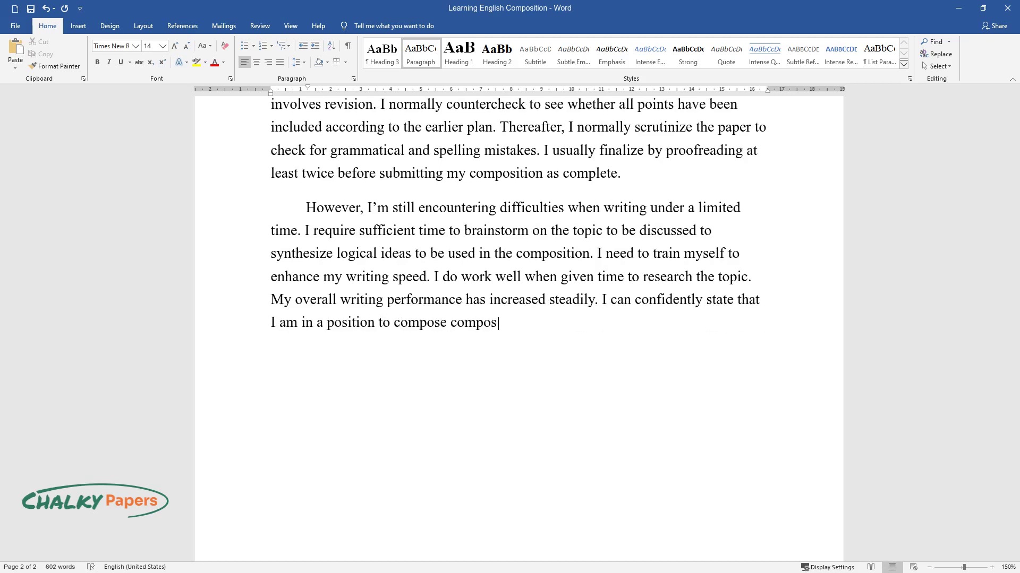
pyautogui.write('meant for any given audien')
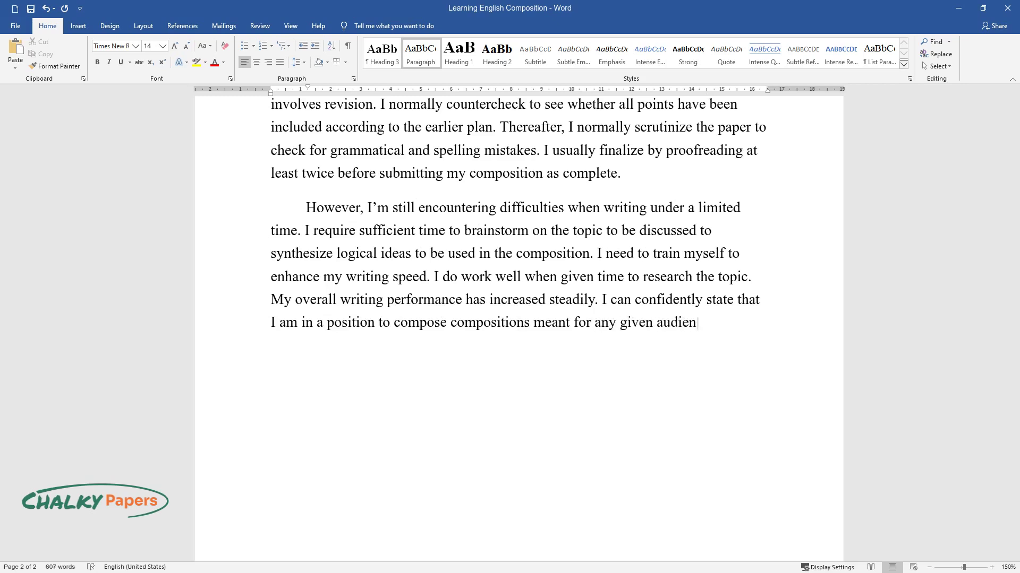
pyautogui.write('improve composition writi')
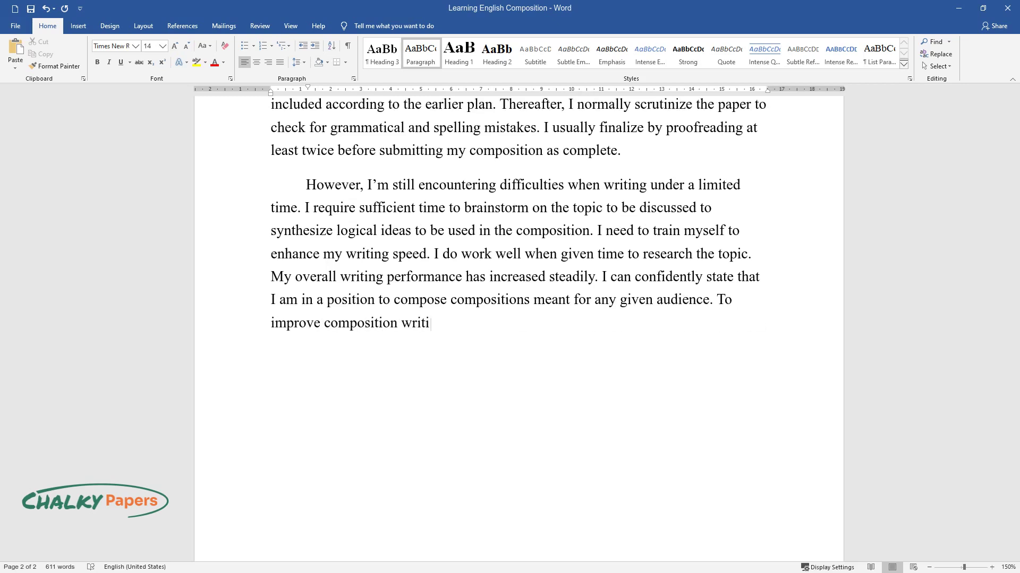
pyautogui.write('ng skills, one should let other')
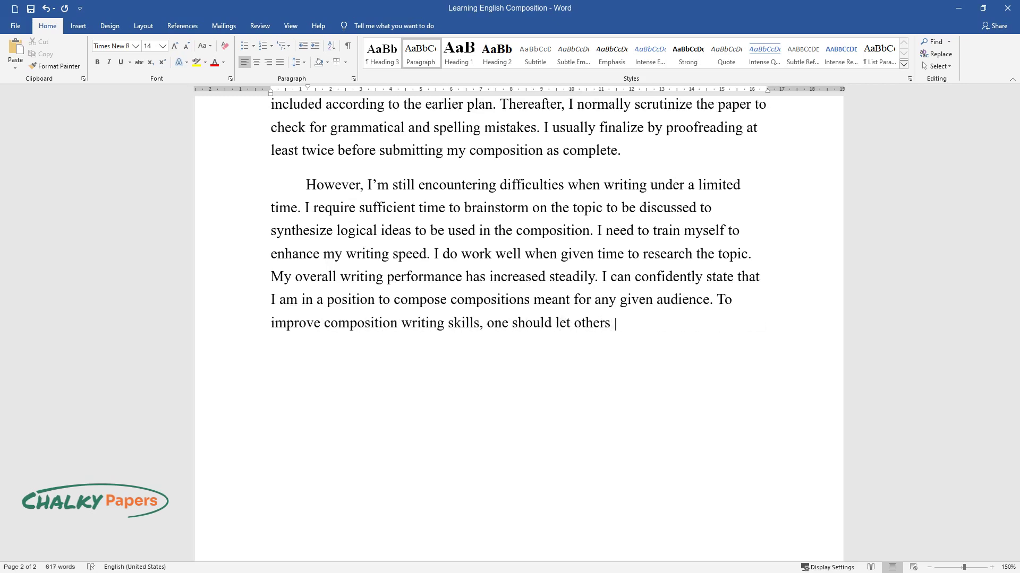
pyautogui.write('scrutinize his or')
pyautogui.write('ay. Thus')
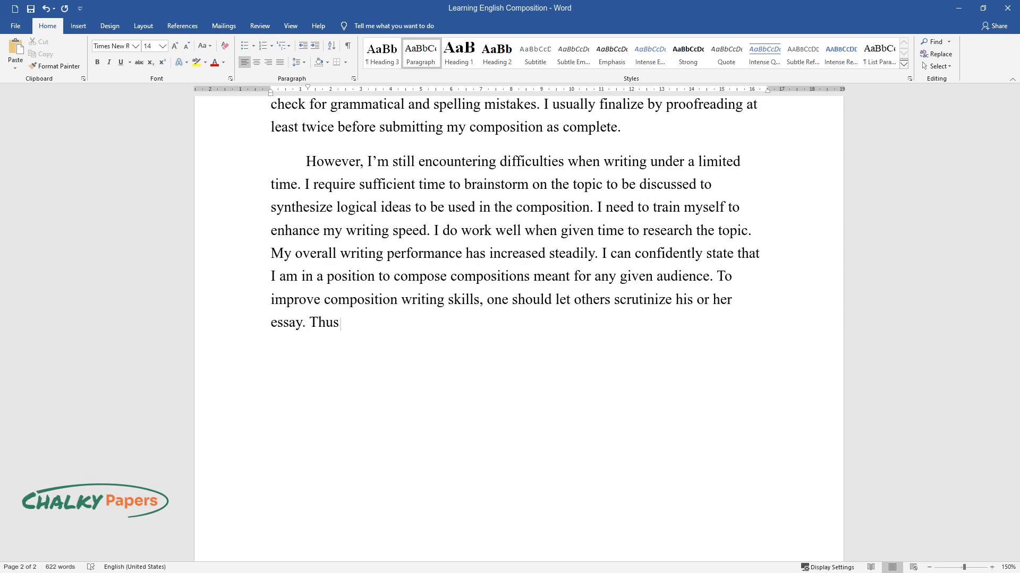
pyautogui.write(', other writers are in aposition')
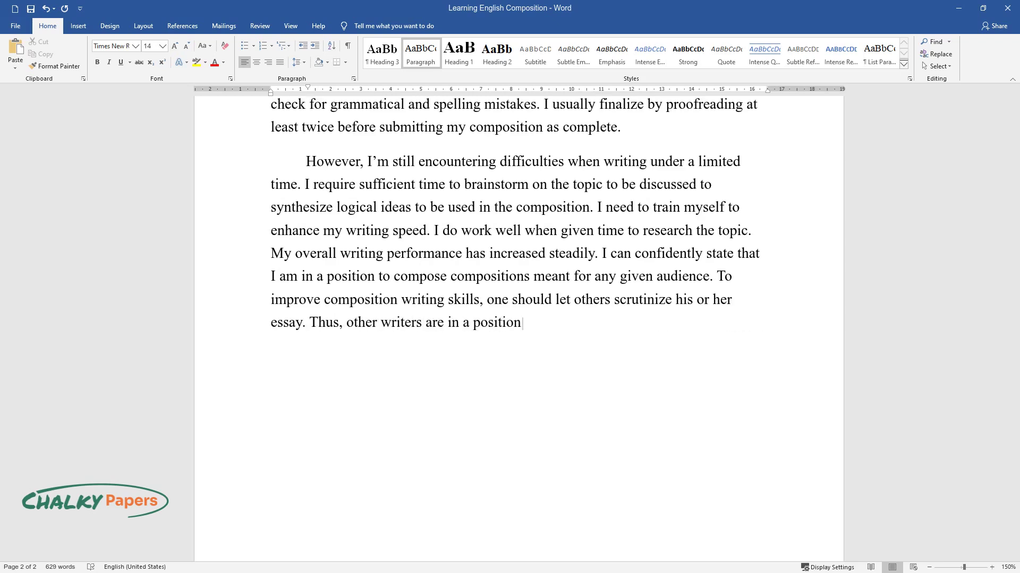
pyautogui.write(' to positively criticize your com')
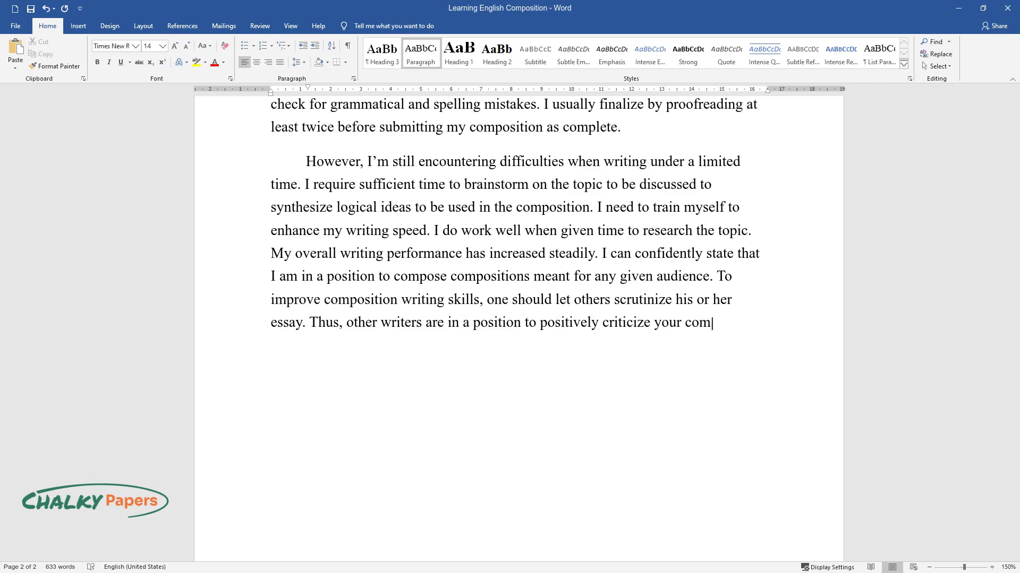
pyautogui.write('position.')
# - End the 'However' paragraph after 'positively criticize your composition.' and start a new paragraph
pyautogui.press('Return')
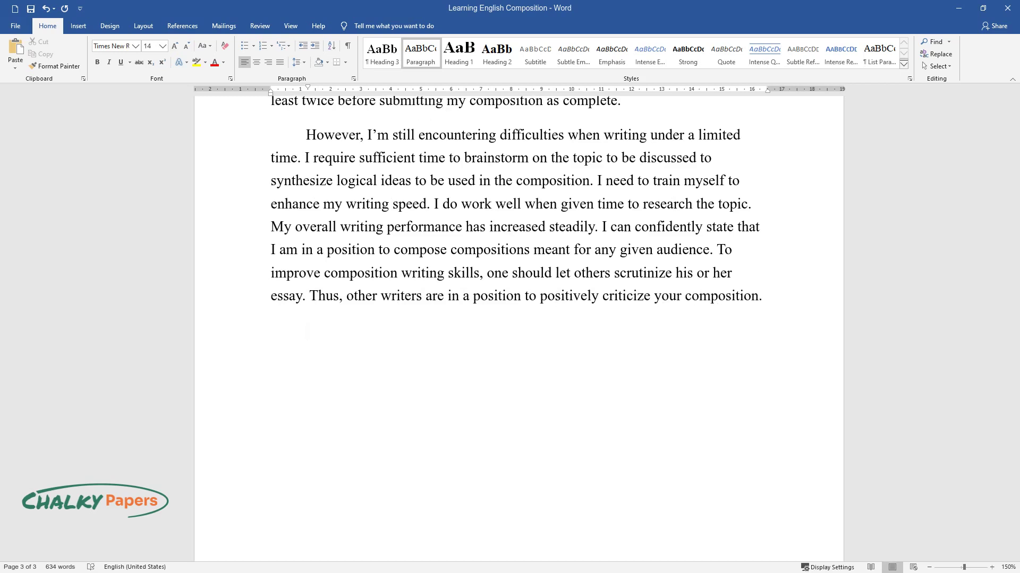
pyautogui.write('Eventually, a writer cangain con')
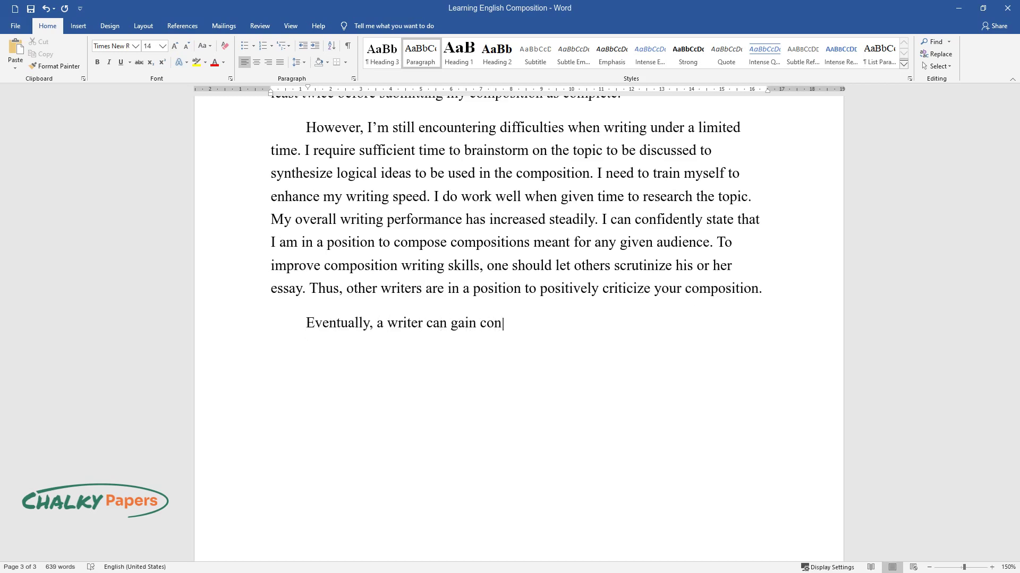
pyautogui.write('fidence in sharing his or her id')
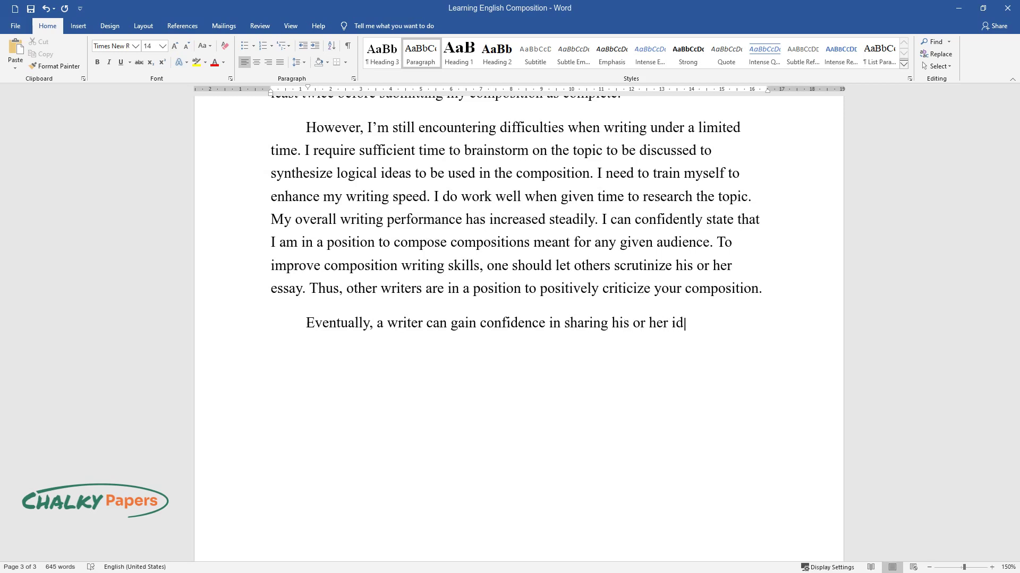
pyautogui.write('eas with others. Accepting positi')
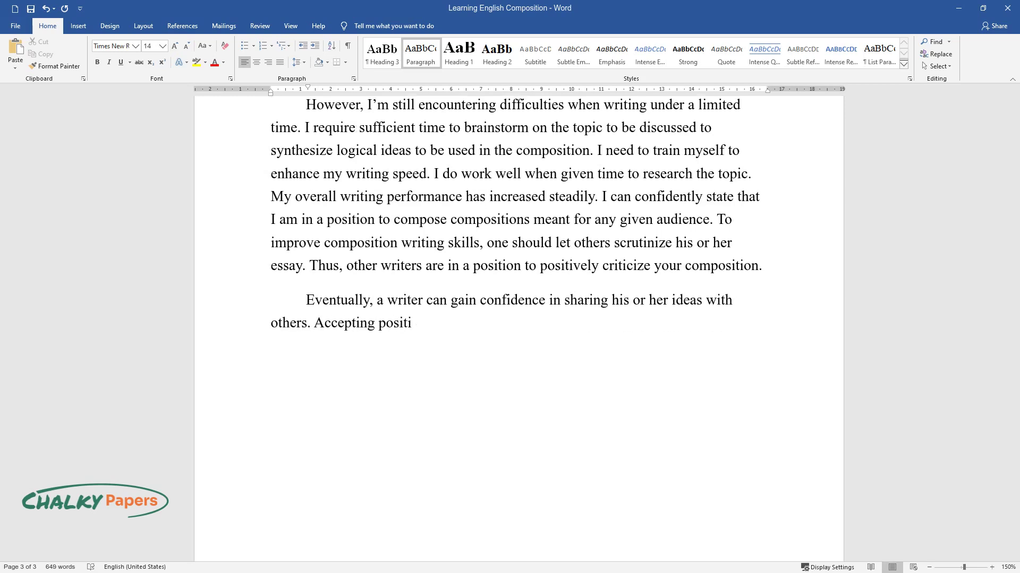
pyautogui.write('ve critics from others helps in b')
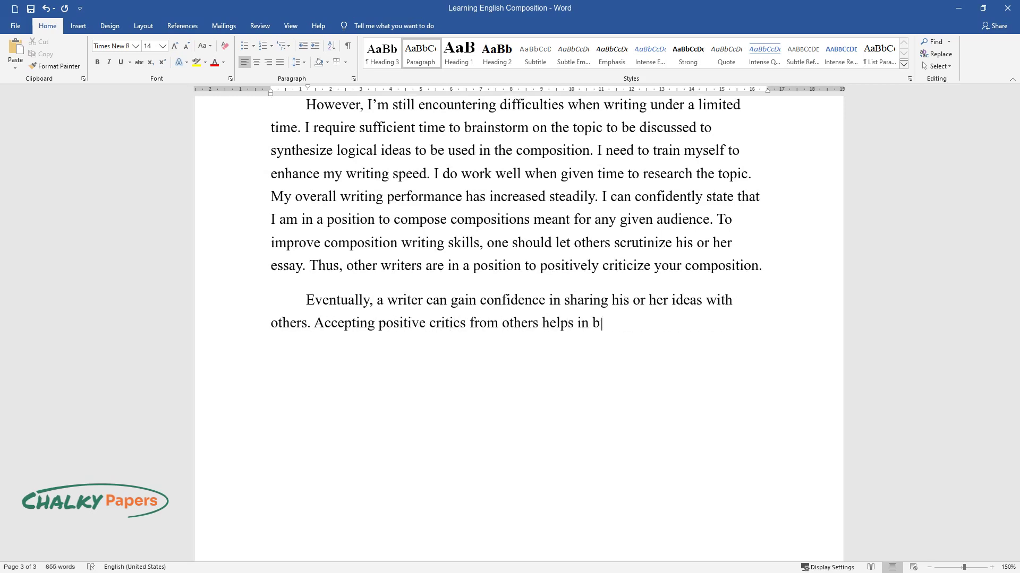
pyautogui.write("uilding the writers' confidence. ")
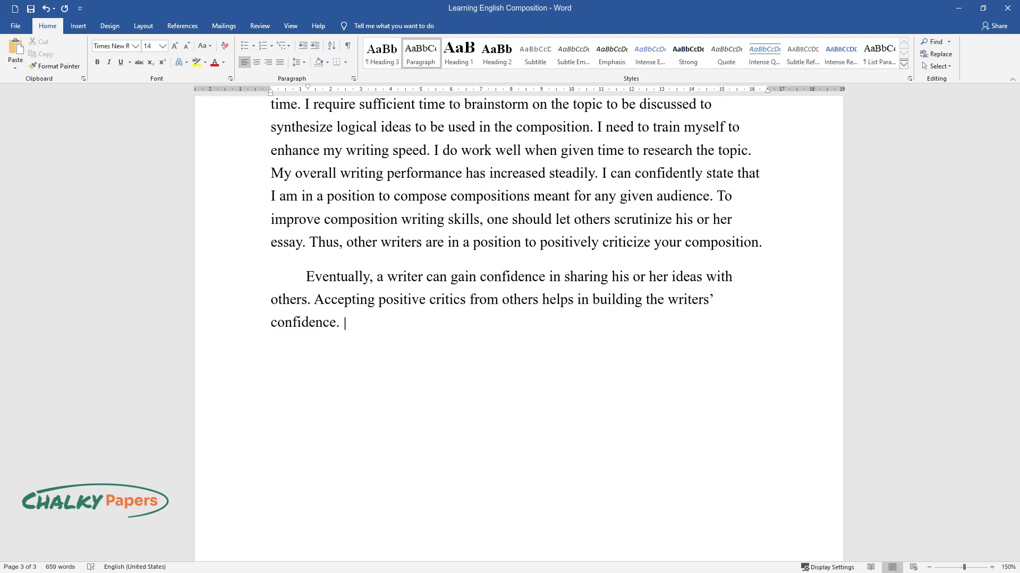
pyautogui.write('Writers can learn from their peer')
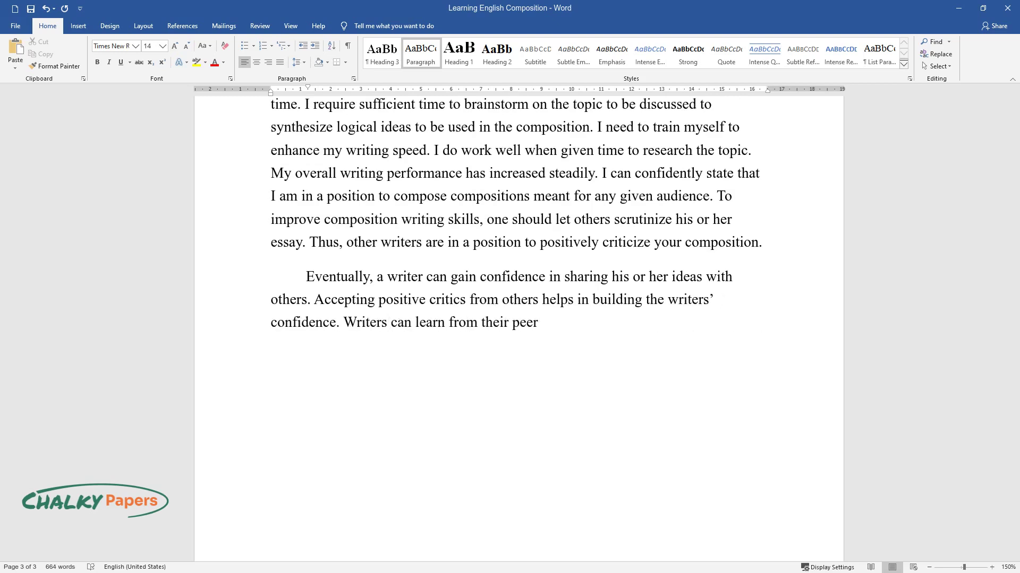
pyautogui.write('s. In addition, it is paramount f')
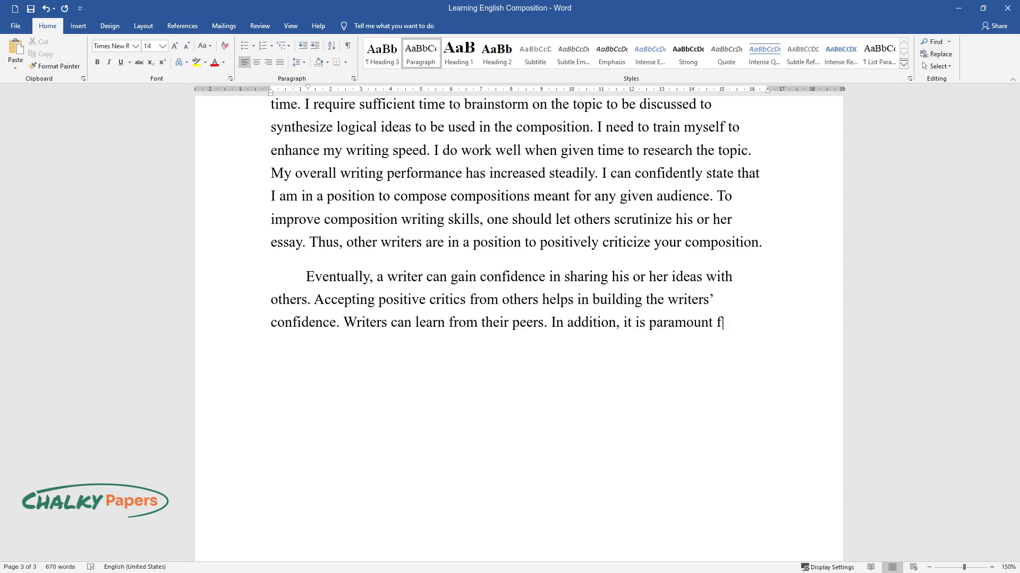
pyautogui.write('iter to read other writer')
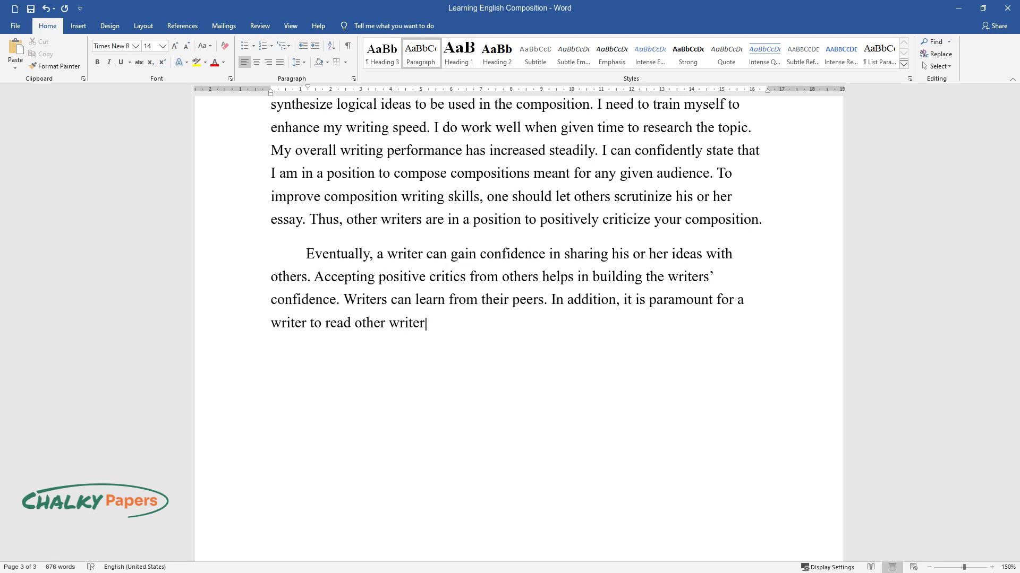
pyautogui.write("s' compositions and compare them")
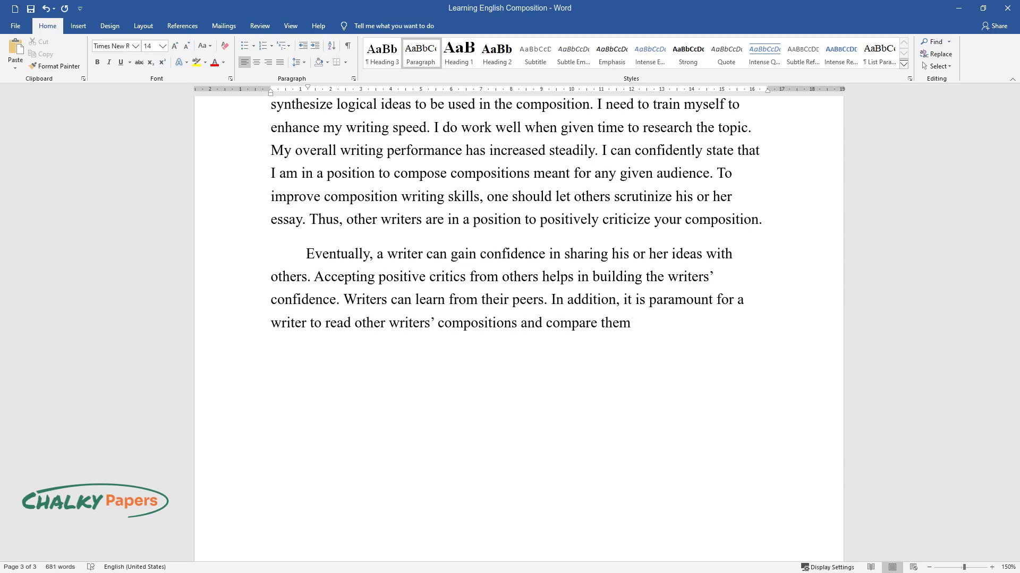
pyautogui.write(' with his or herown. In doing so,')
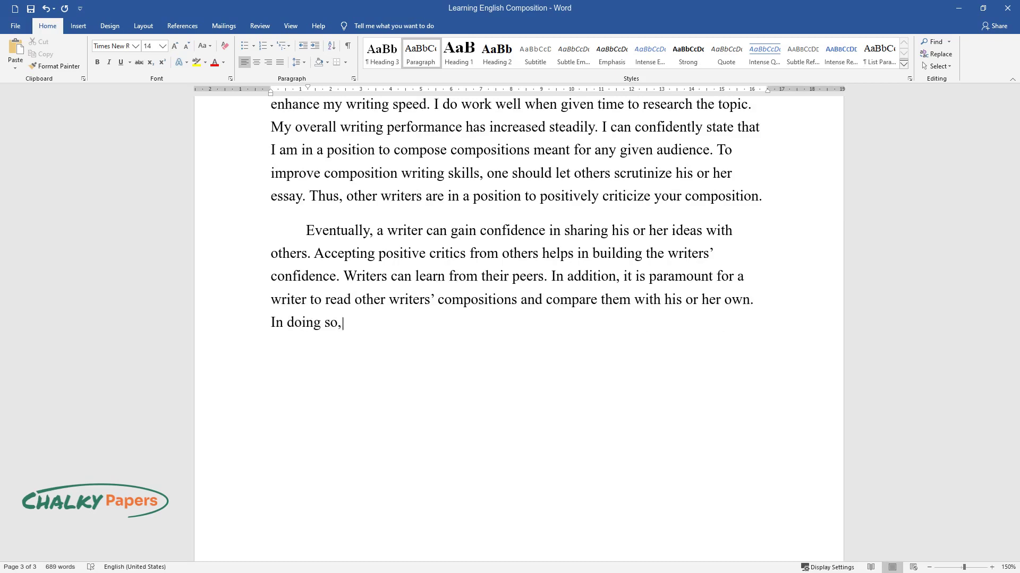
pyautogui.write(' the writer also learns from others. The writer can assess his or')
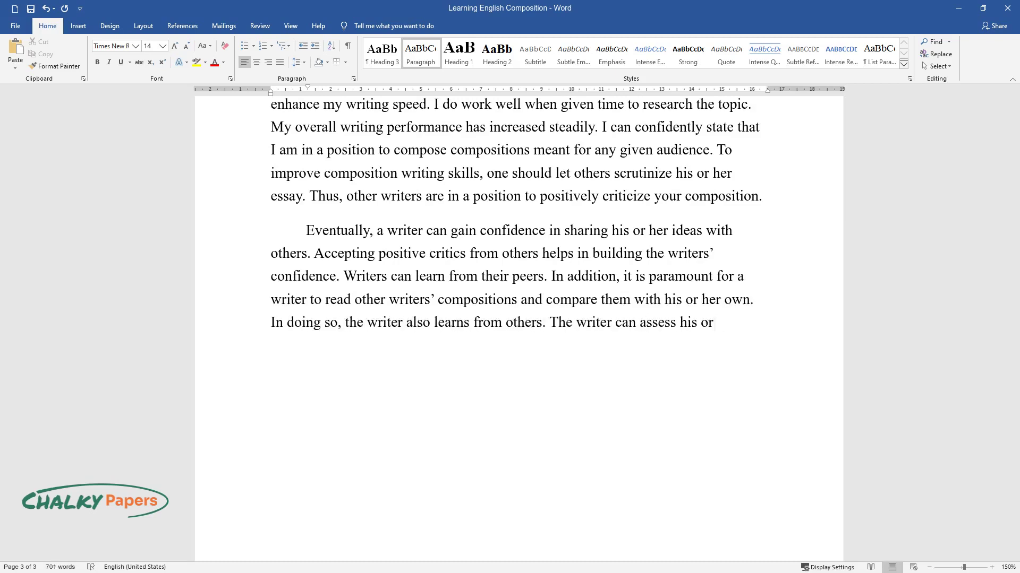
pyautogui.write('el of writing. This appro')
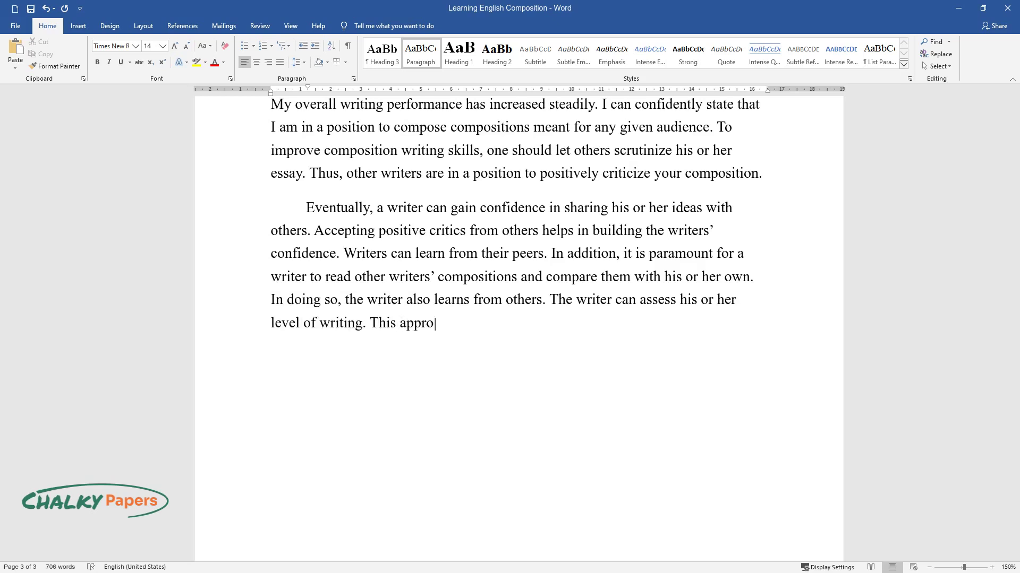
pyautogui.write('ach should not influence someone ')
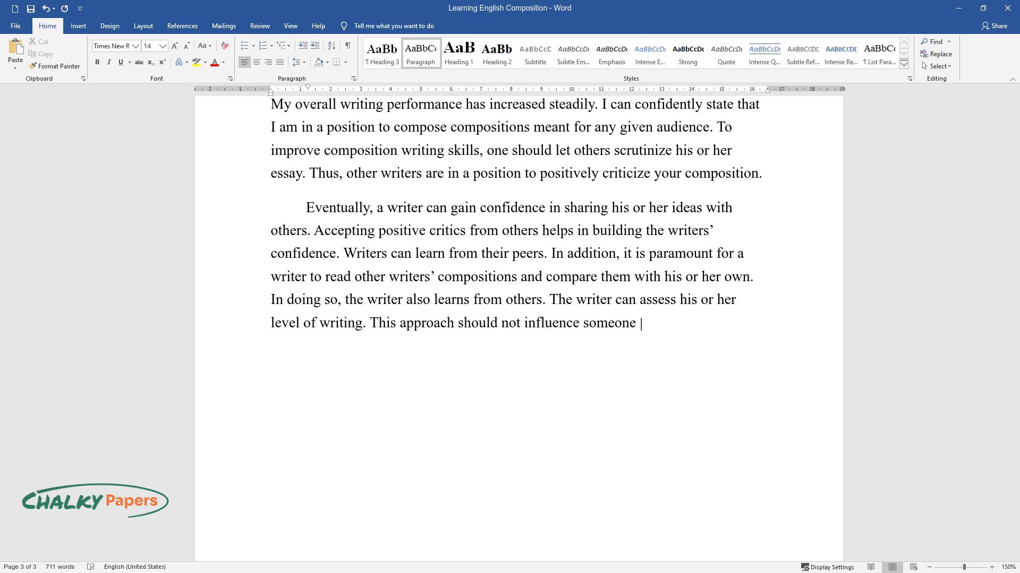
pyautogui.write('to plagiarize another')
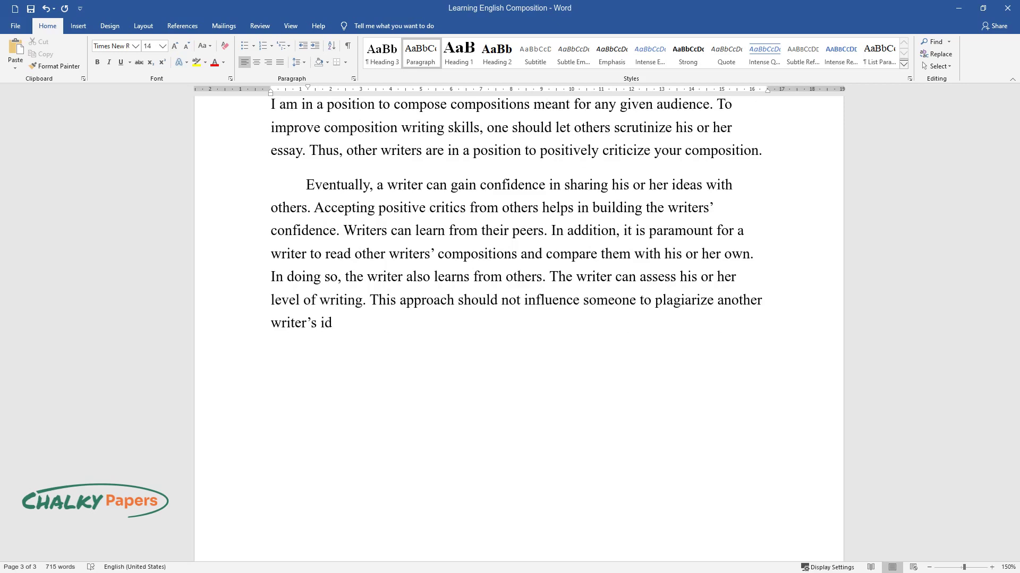
pyautogui.write(' wrishould solely aim at comp')
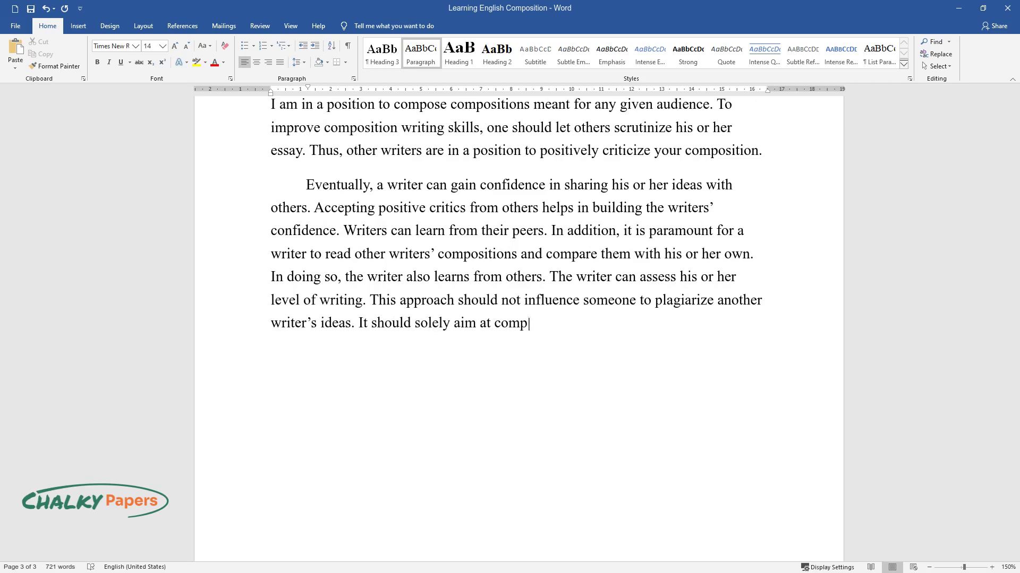
pyautogui.write("aring one another's writing skil")
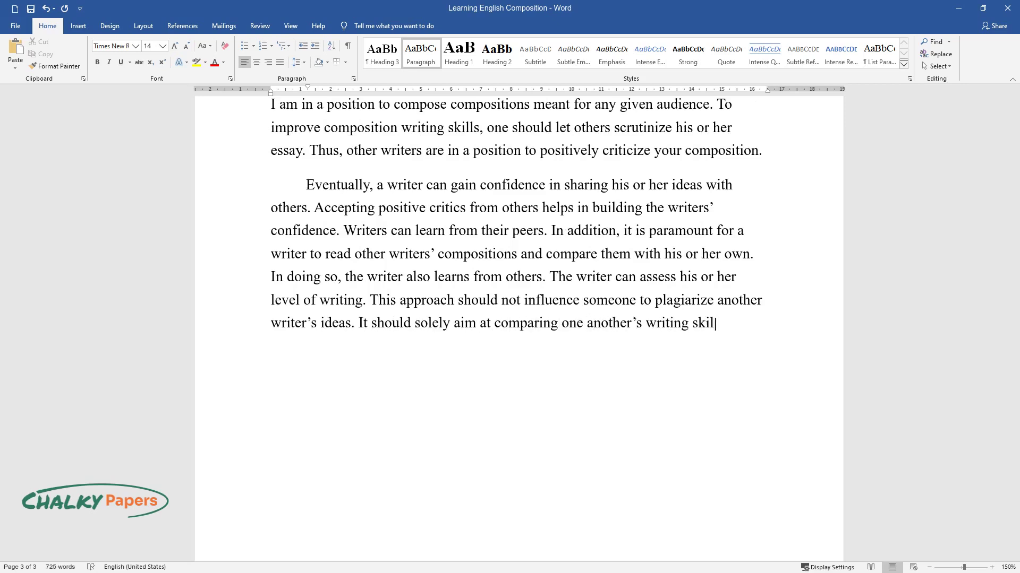
pyautogui.write('ls.')
# - Finish the 'Eventually' confidence paragraph and begin the next with 'As a w'
pyautogui.press('Return')
pyautogui.write('As a w')
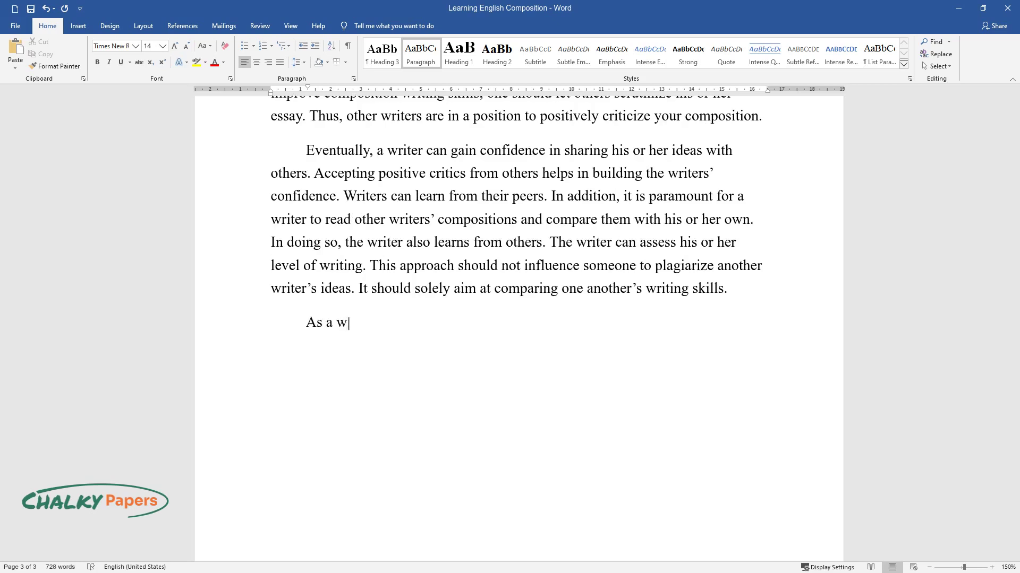
pyautogui.write('riter, composition writing has equ')
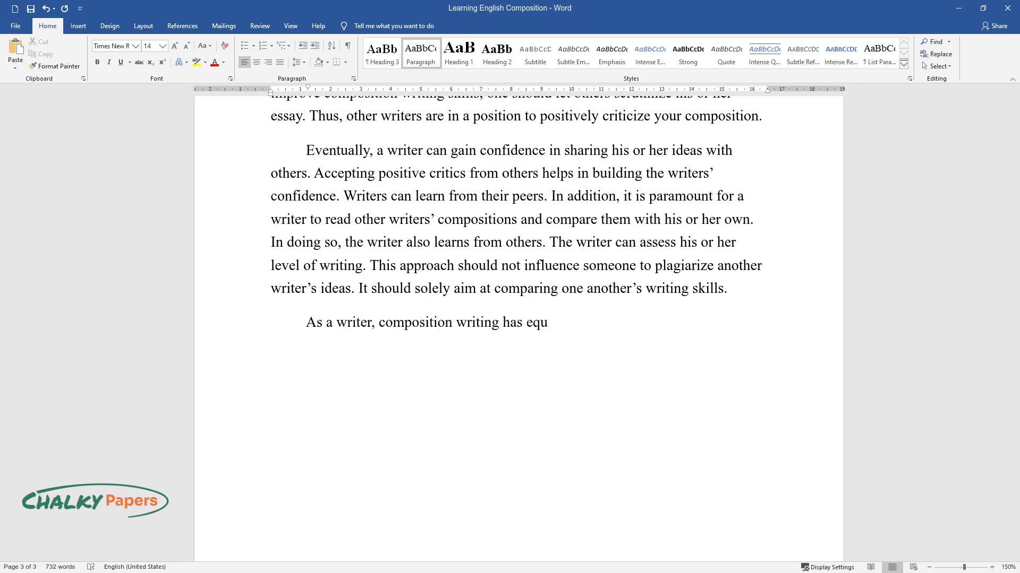
pyautogui.write('ipped me with various skills that I')
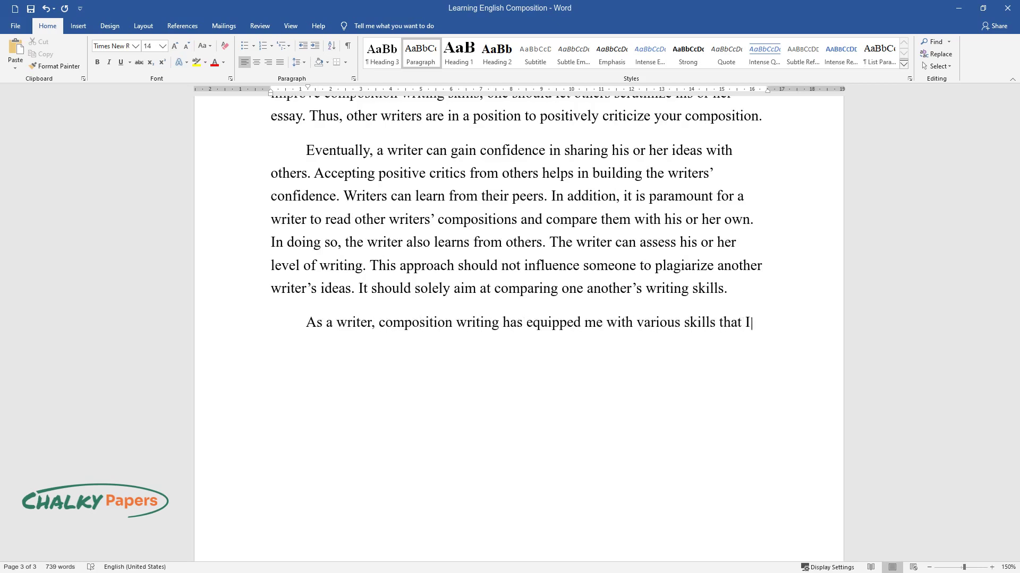
pyautogui.write(' did not have bef')
pyautogui.write('tially, w')
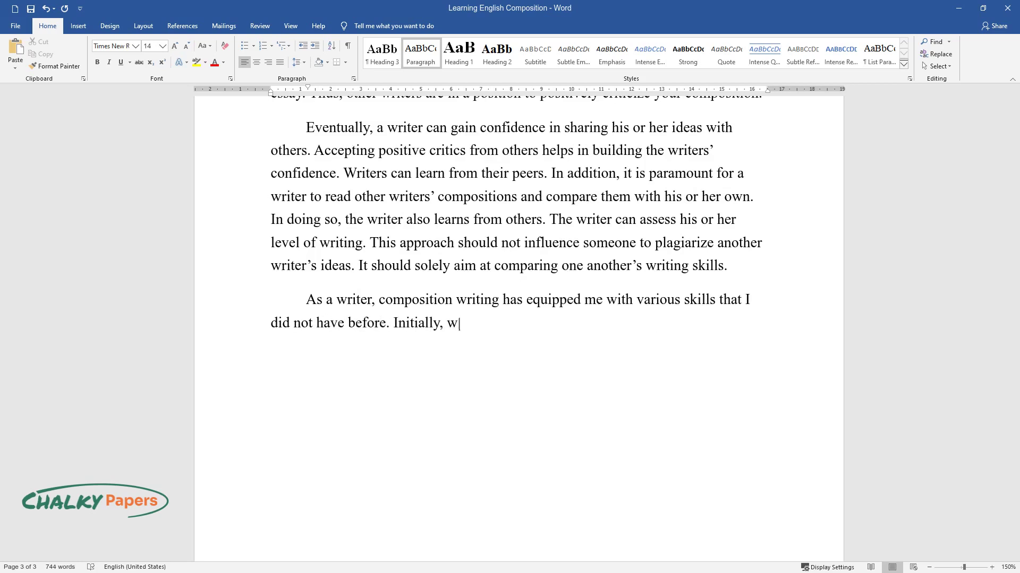
pyautogui.write('henever I was give')
pyautogui.write('n a writing task,')
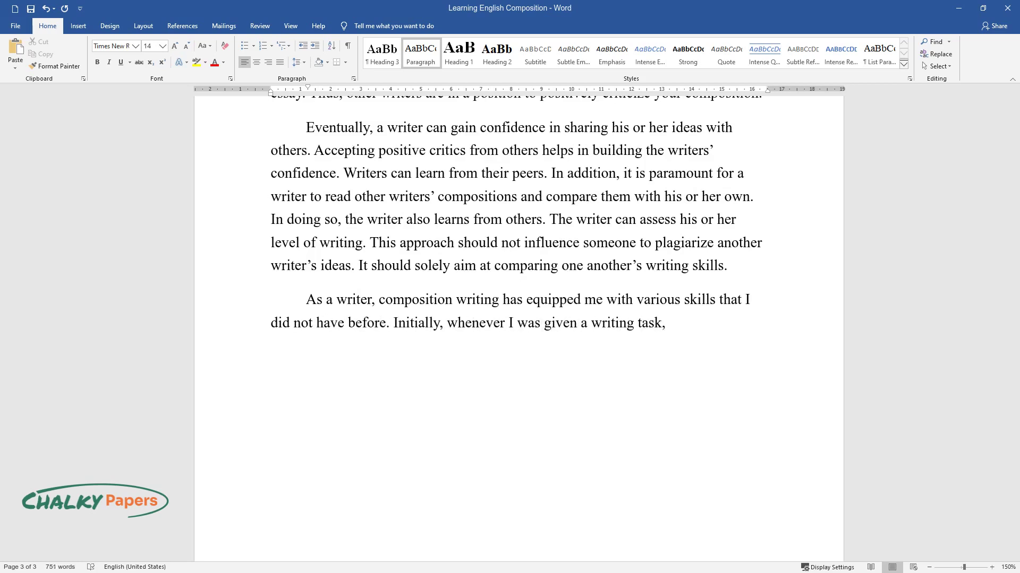
pyautogui.write(' I found it difficult to attempt t')
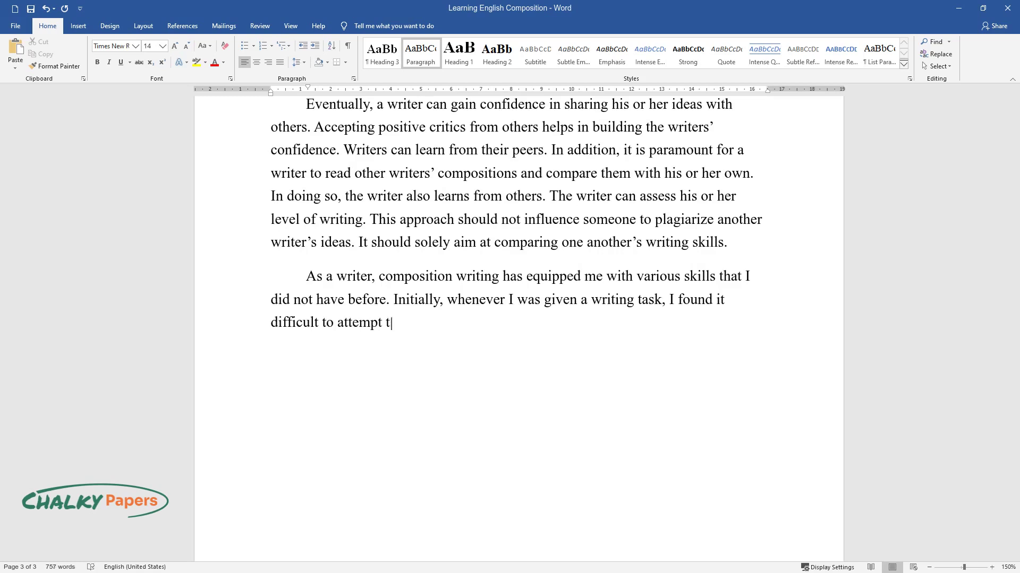
pyautogui.write('he task at hand. Currently, I have')
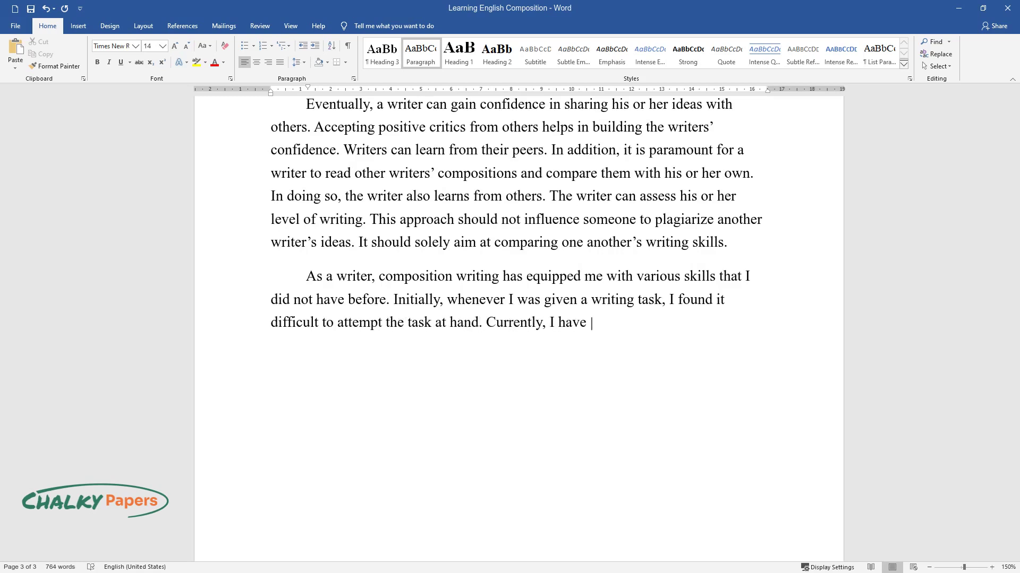
pyautogui.write('gained enough confidence in writin')
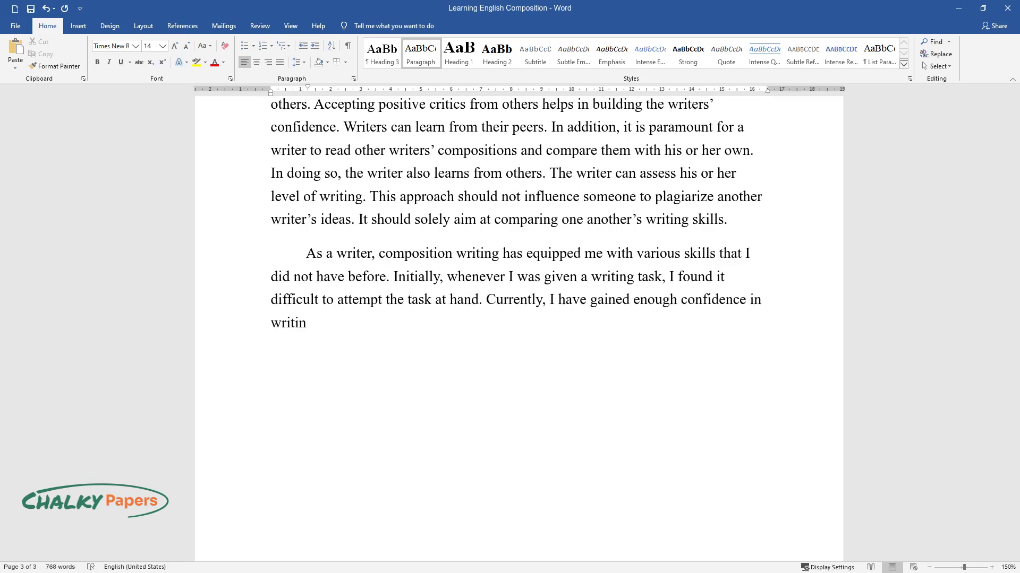
pyautogui.write('g compositions. I ')
pyautogui.write('am in a position ')
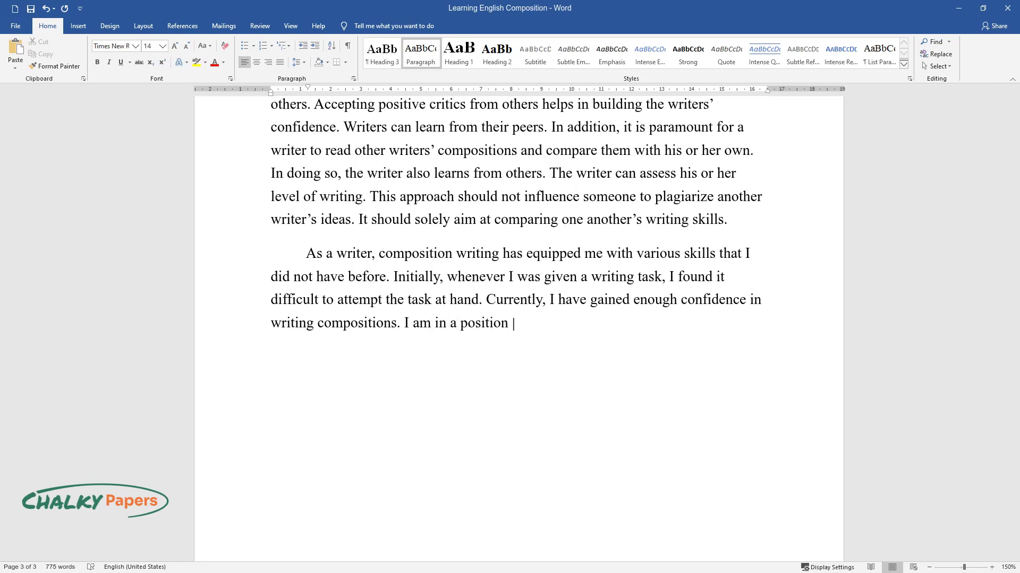
pyautogui.write('to plan my work accordingly. I hav')
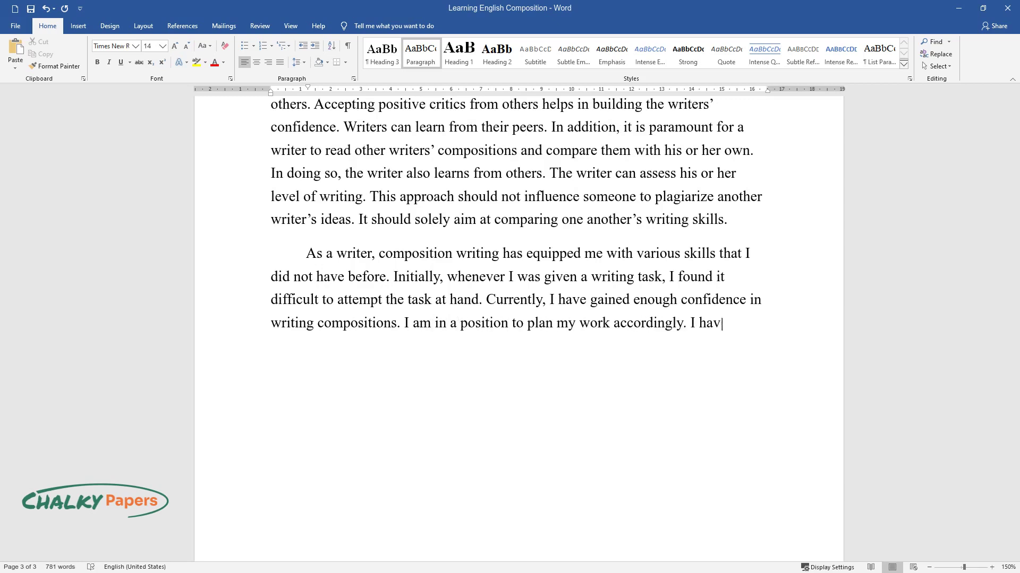
pyautogui.write('e appreciated the importance of bra')
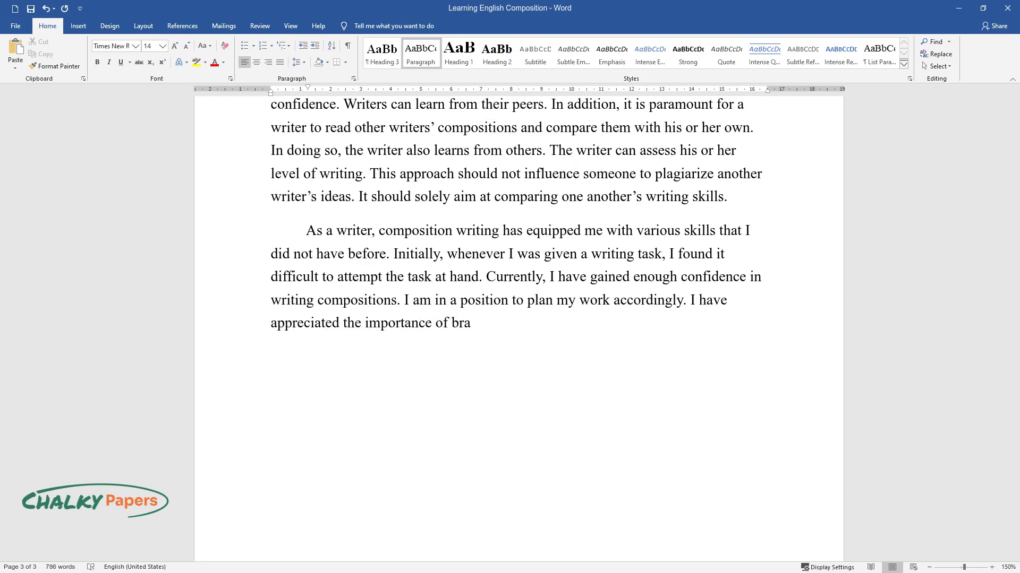
pyautogui.write('instorming on the')
pyautogui.write(' topic before com')
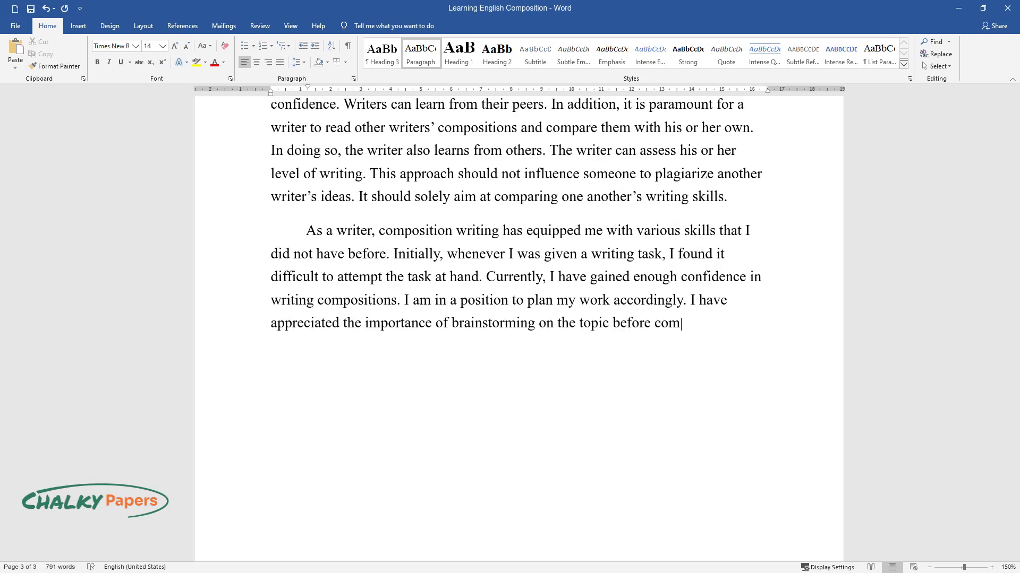
pyautogui.write('mencing on the actual writing. I ha')
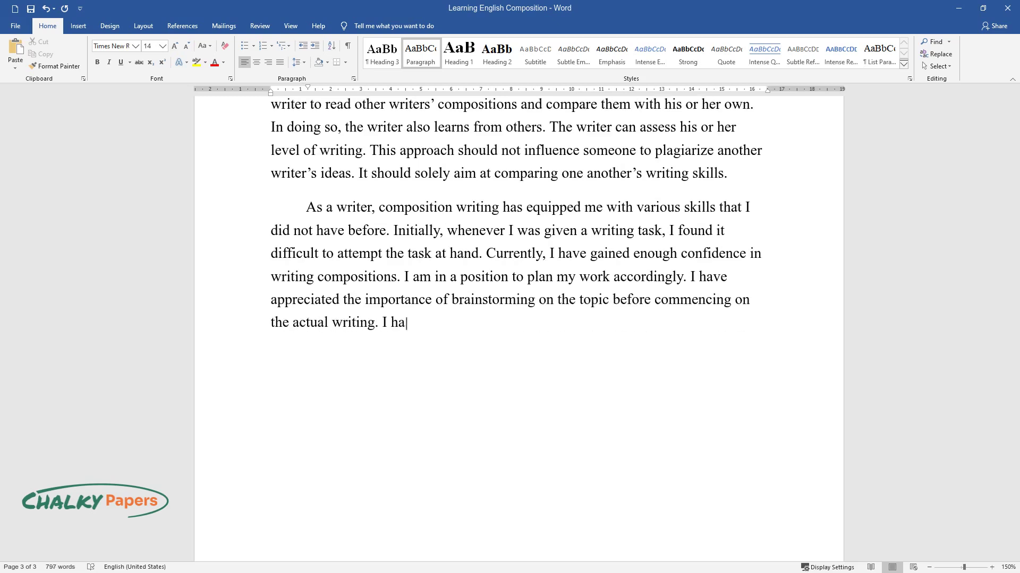
pyautogui.write('ve been a')
pyautogui.write('ble to develop the habit')
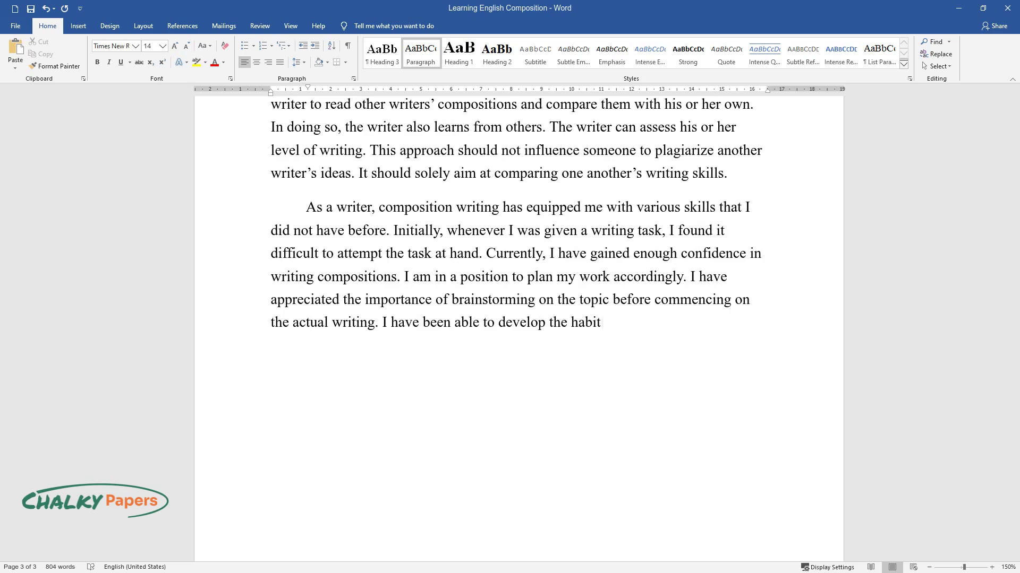
pyautogui.write(' of compar')
pyautogui.write('contrasting my com')
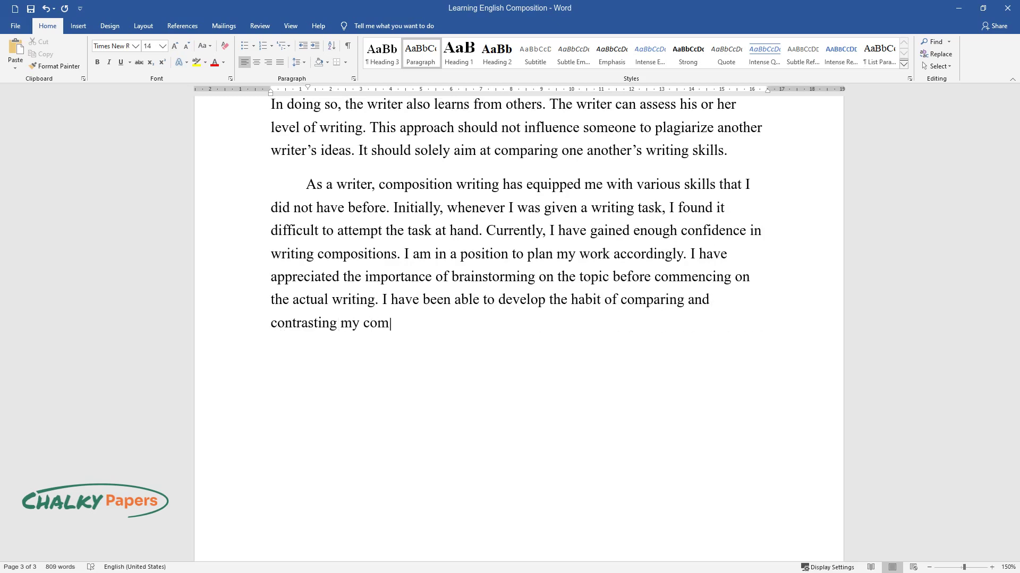
pyautogui.write('position with those of my peers. I')
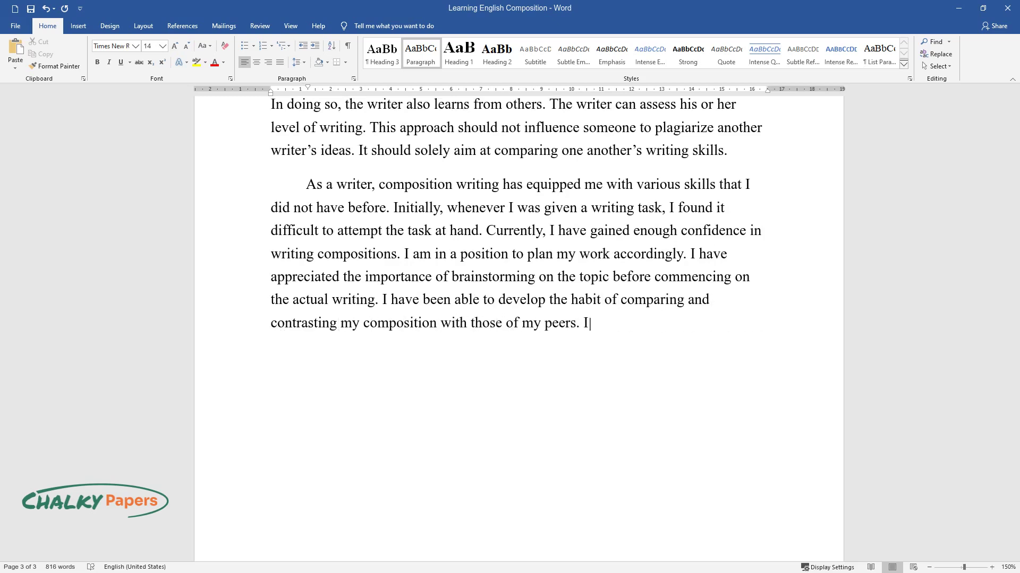
pyautogui.write(' also use')
pyautogui.write(' this approach when doing')
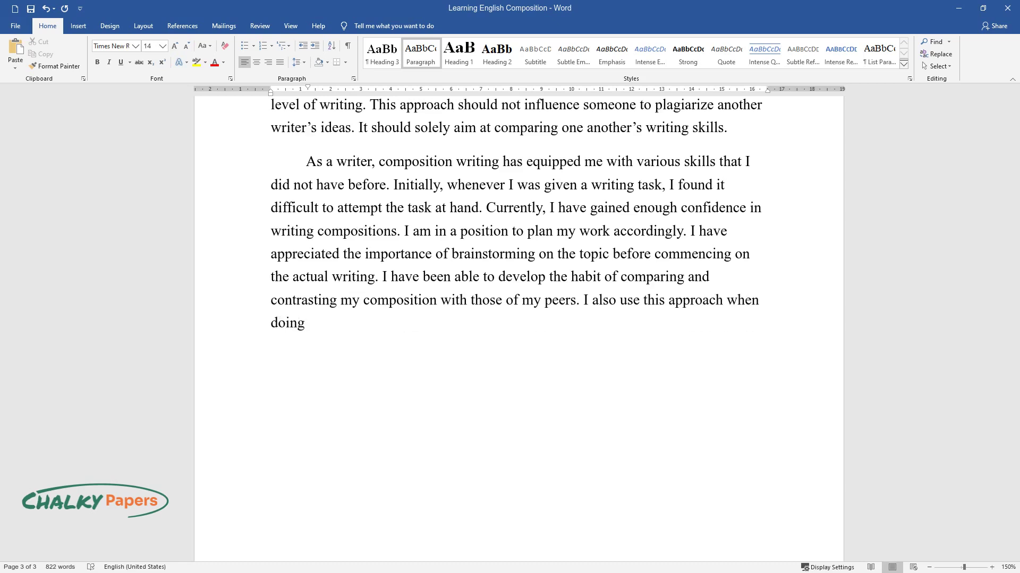
pyautogui.write(' the actua')
pyautogui.write('l writing to compare and')
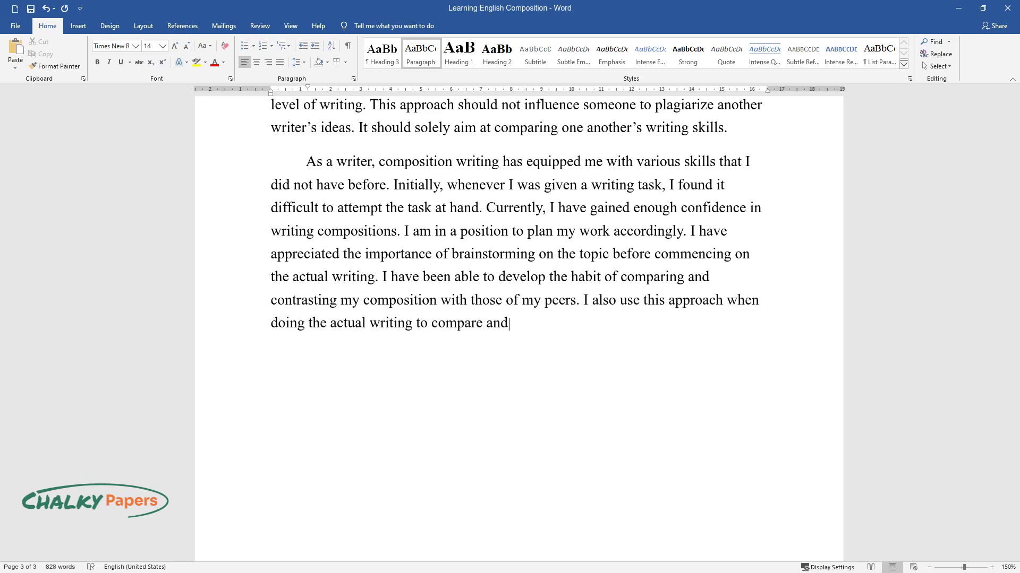
pyautogui.write(' contrast')
pyautogui.write(' the ideas in my compositi')
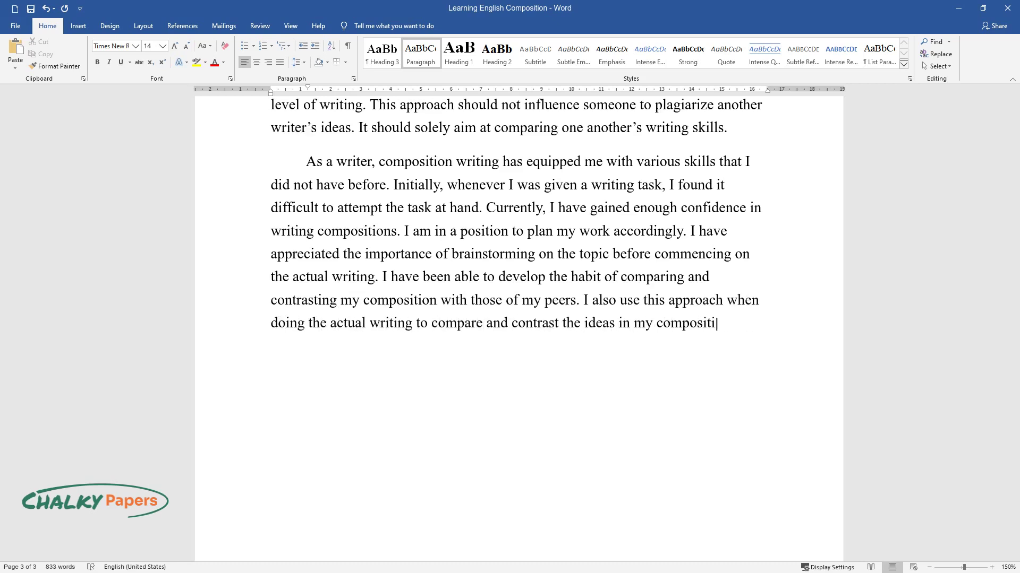
pyautogui.write('on. On the other hand, composition')
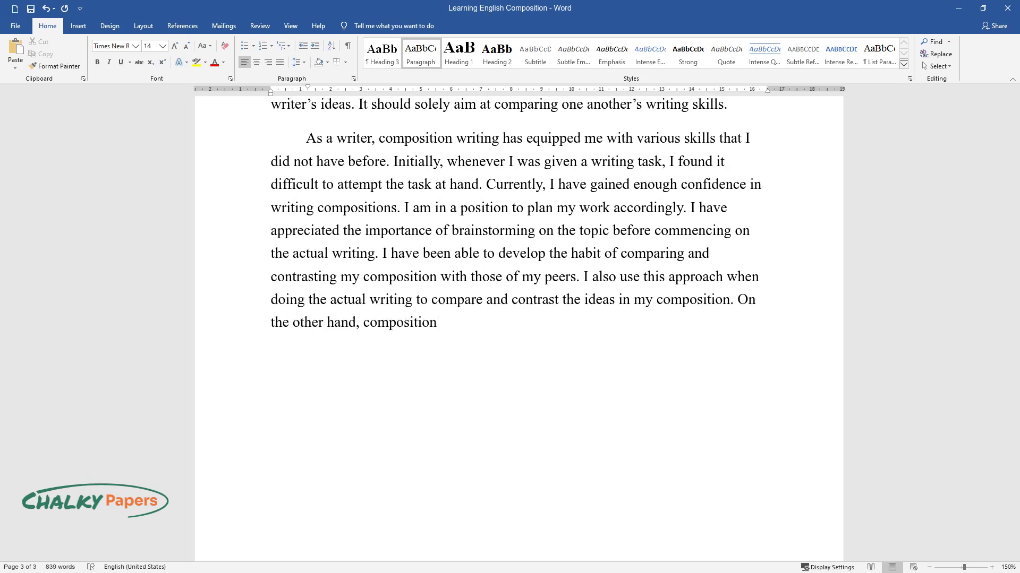
pyautogui.write('has profoundly influenced ')
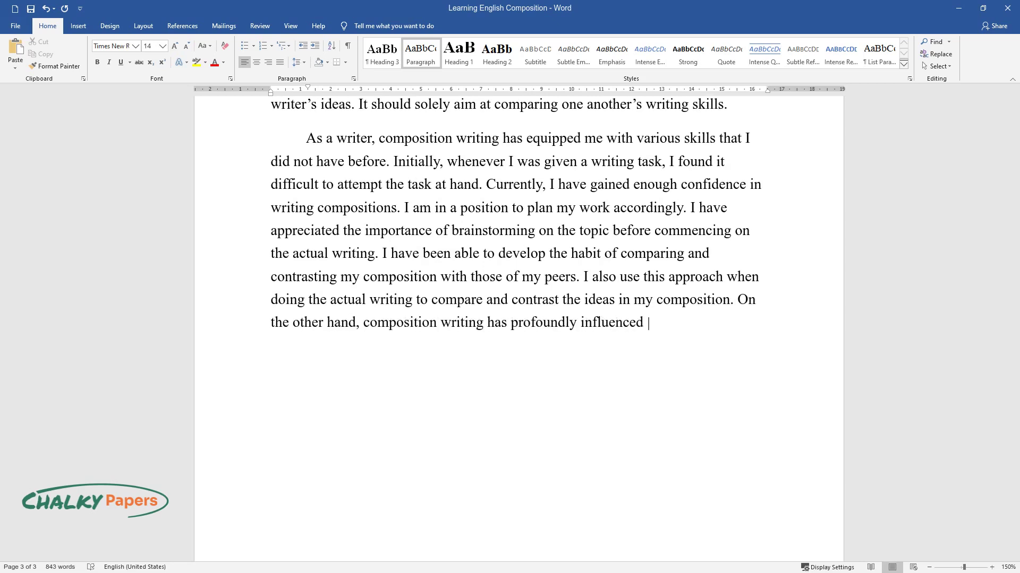
pyautogui.write('my growth')
pyautogui.write('dent. It has enha')
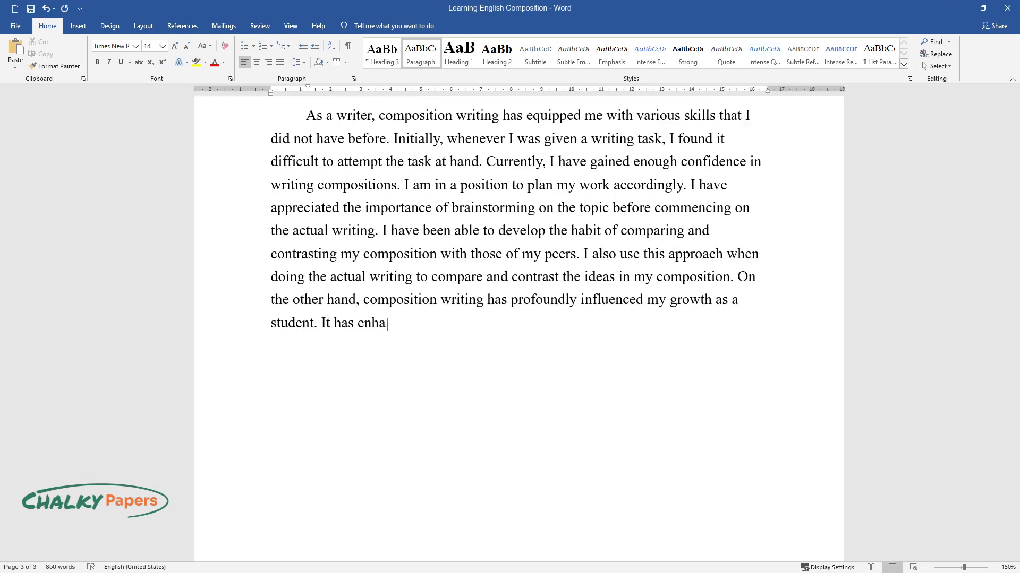
pyautogui.write('nced my organizational, analytical,')
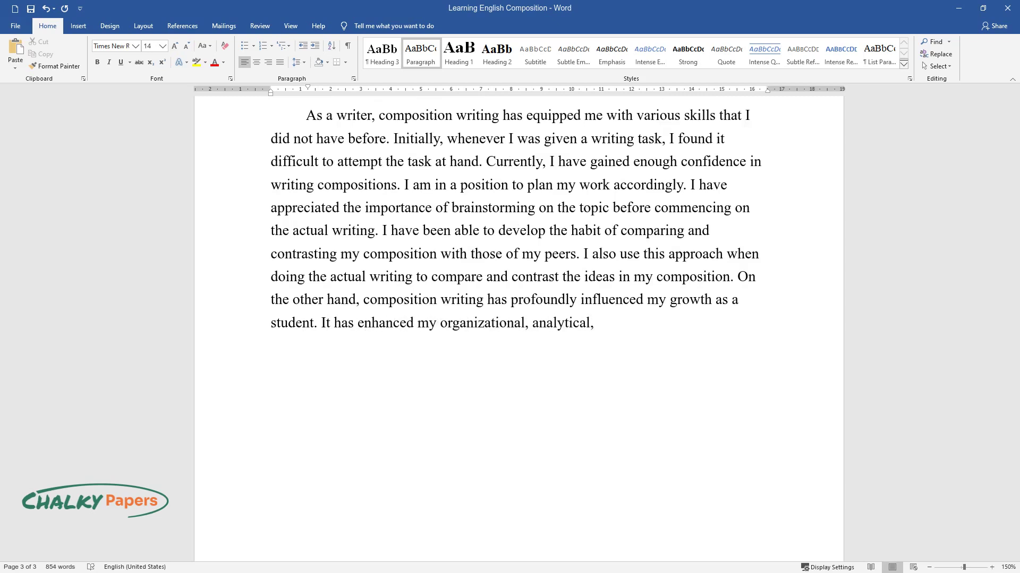
pyautogui.write('sentation skills. That is ')
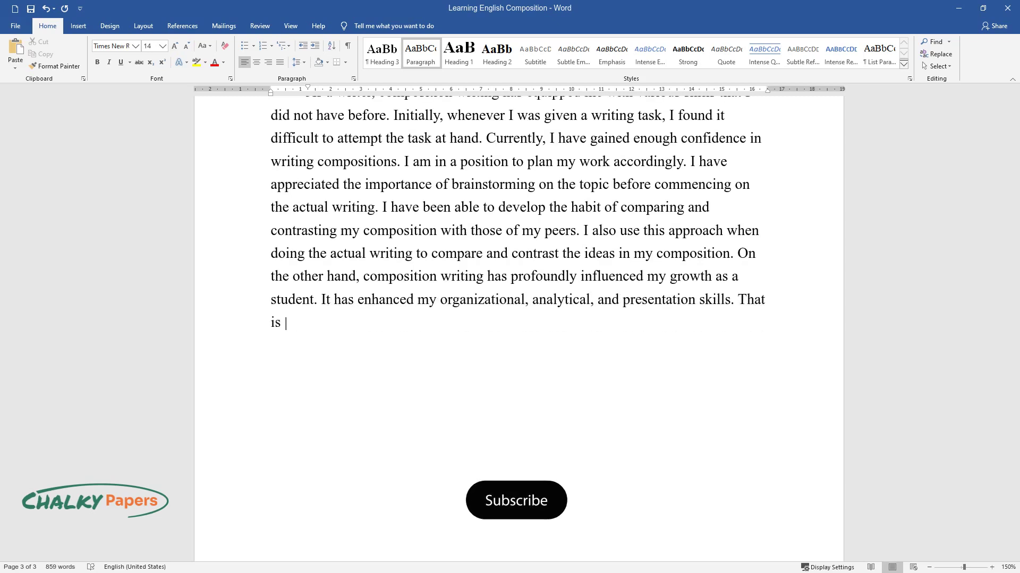
pyautogui.write('why Ohmindicates that “writing is ')
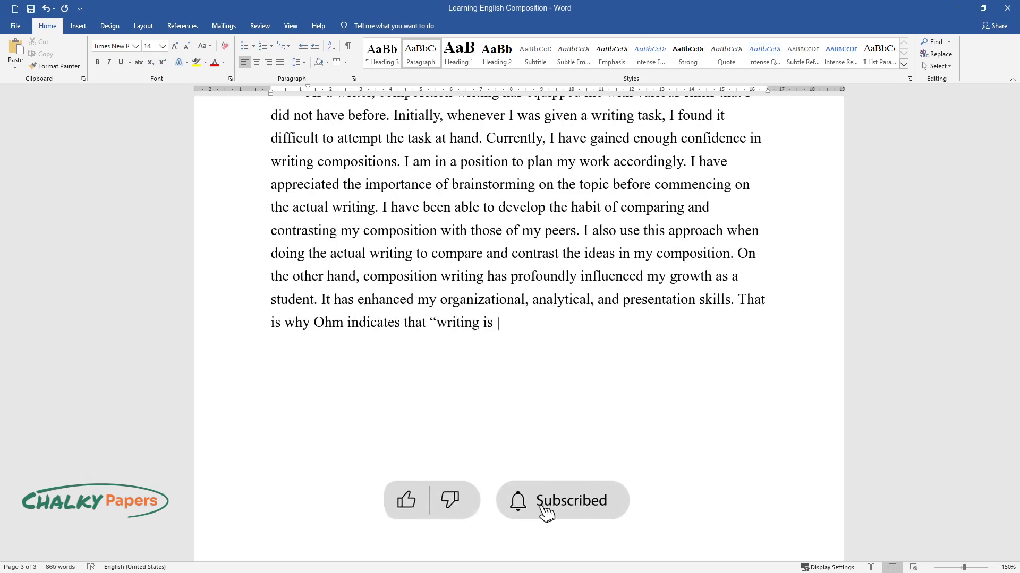
pyautogui.write('a means of coming to know of both')
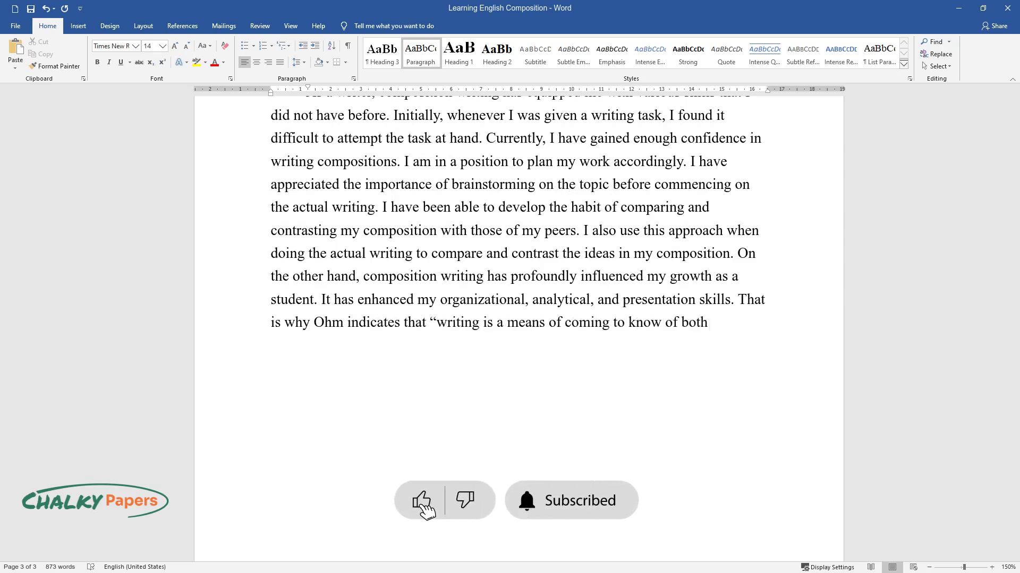
pyautogui.write(' the reader and writer”, and that wr')
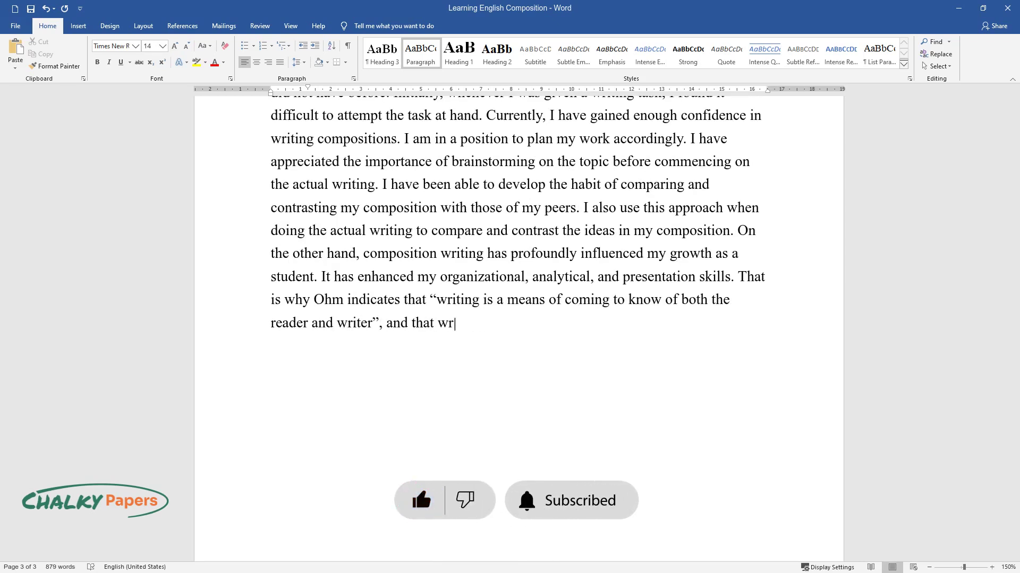
pyautogui.write('iting requires continuous practice')
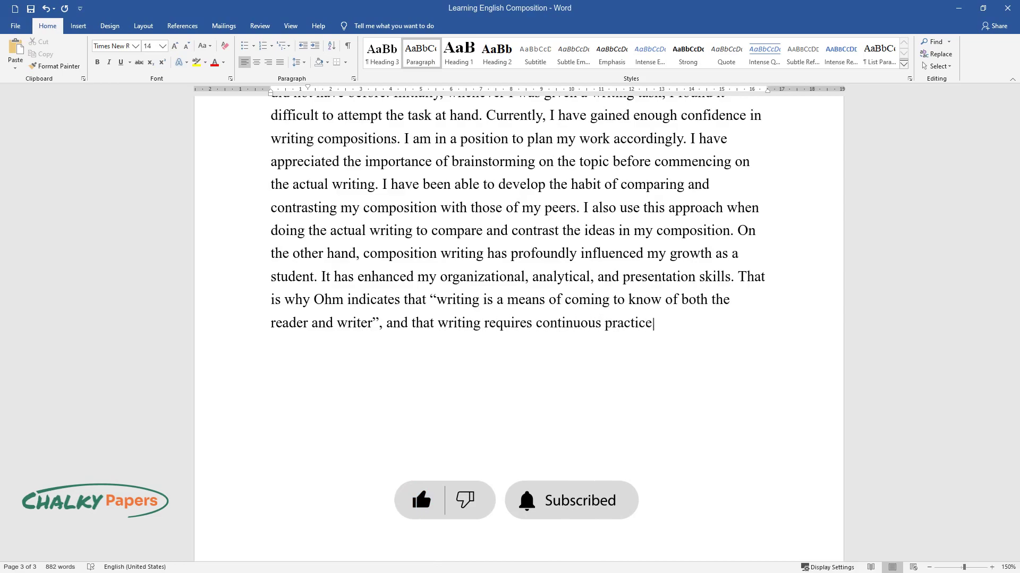